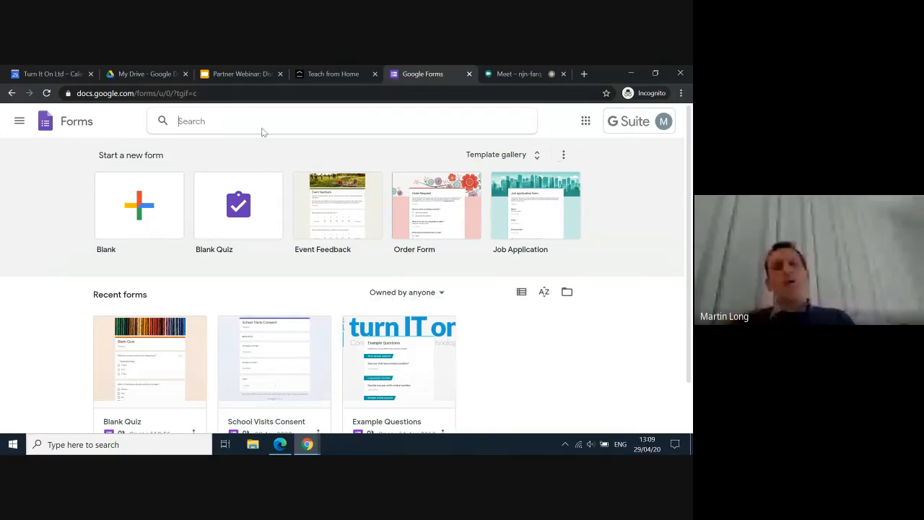
Compare the list and grid views of the recent forms and check the ownership filter's choices.
{"action": "left_click", "coordinate": [523, 298]}
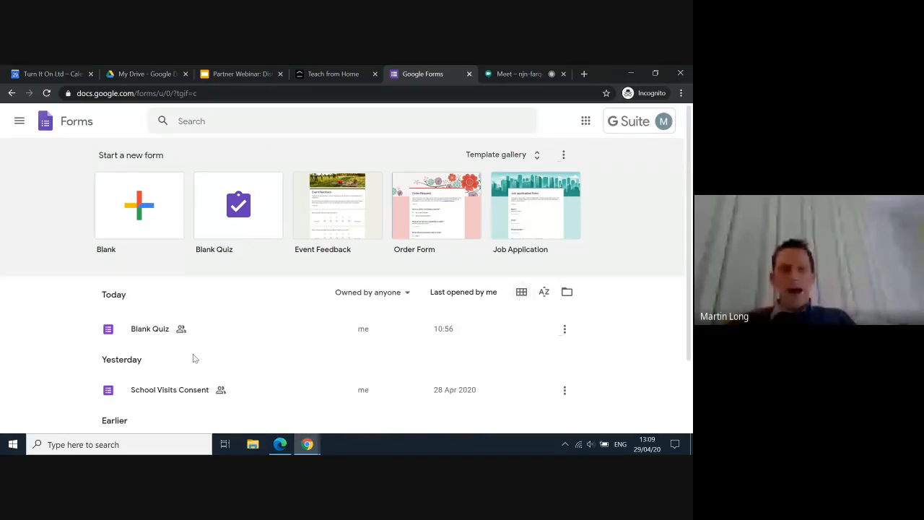
{"action": "scroll", "coordinate": [222, 390], "scroll_direction": "down", "scroll_amount": 2}
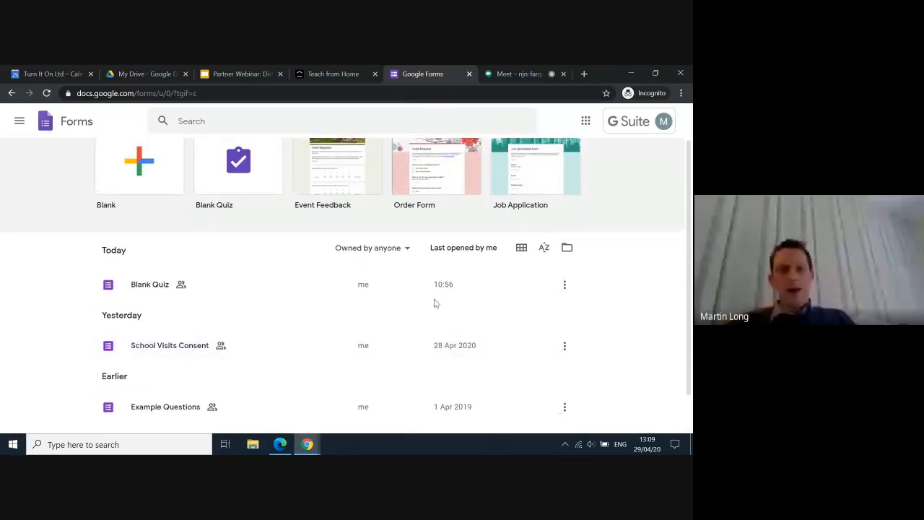
{"action": "left_click", "coordinate": [523, 244]}
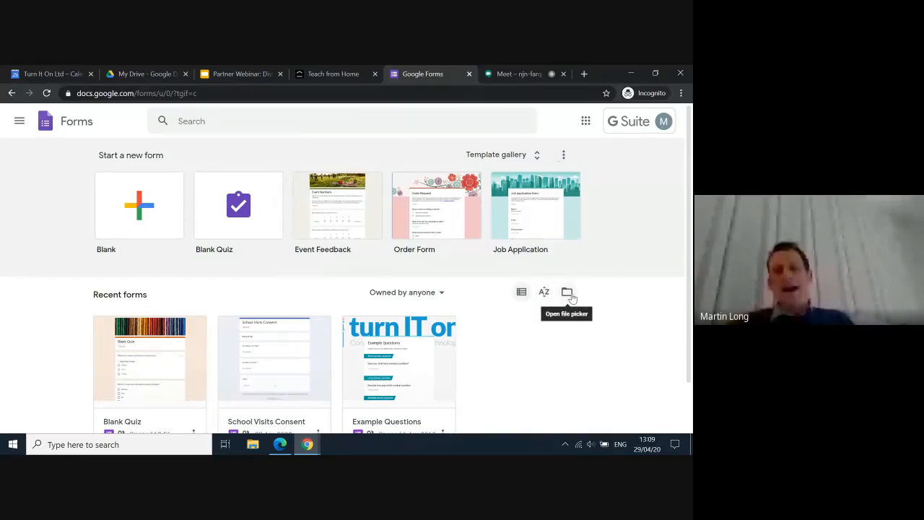
{"action": "left_click", "coordinate": [441, 295]}
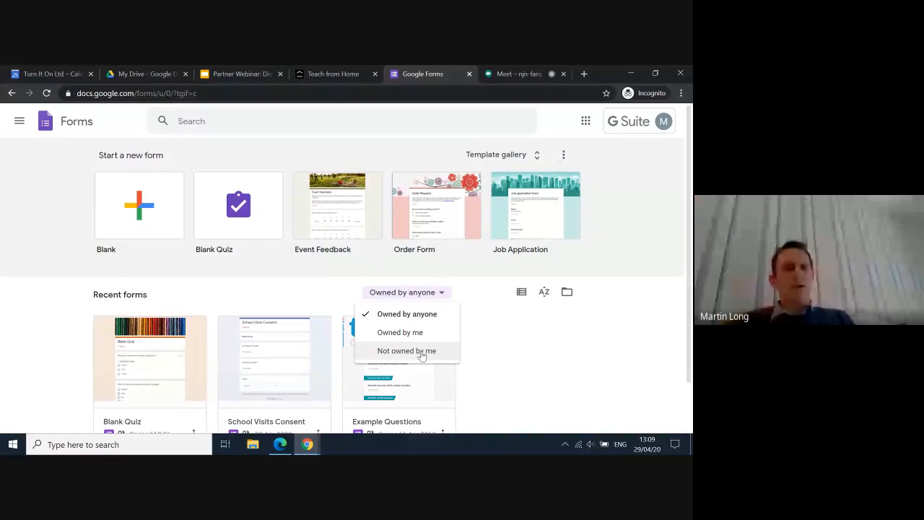
{"action": "left_click", "coordinate": [528, 361]}
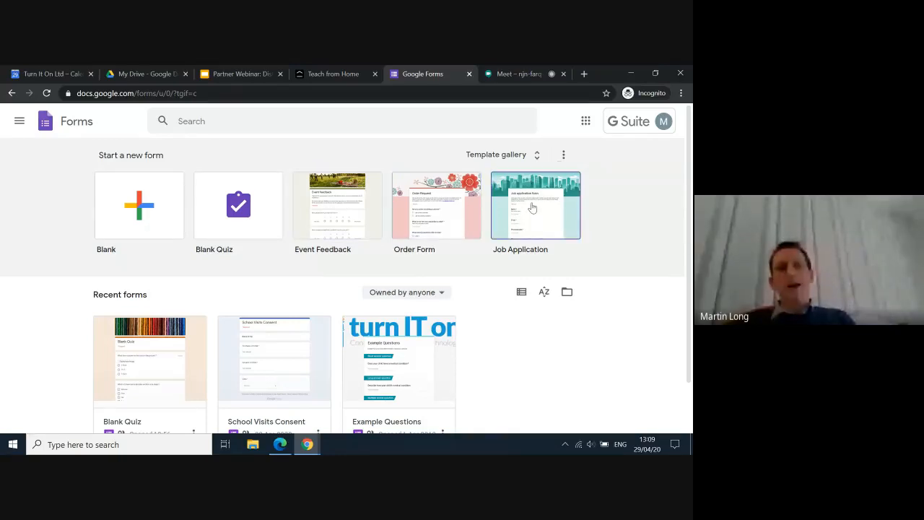
Browse the template gallery's Turn It On Ltd templates and its general Work, Personal and Education templates, and return to the Forms home page.
{"action": "left_click", "coordinate": [536, 156]}
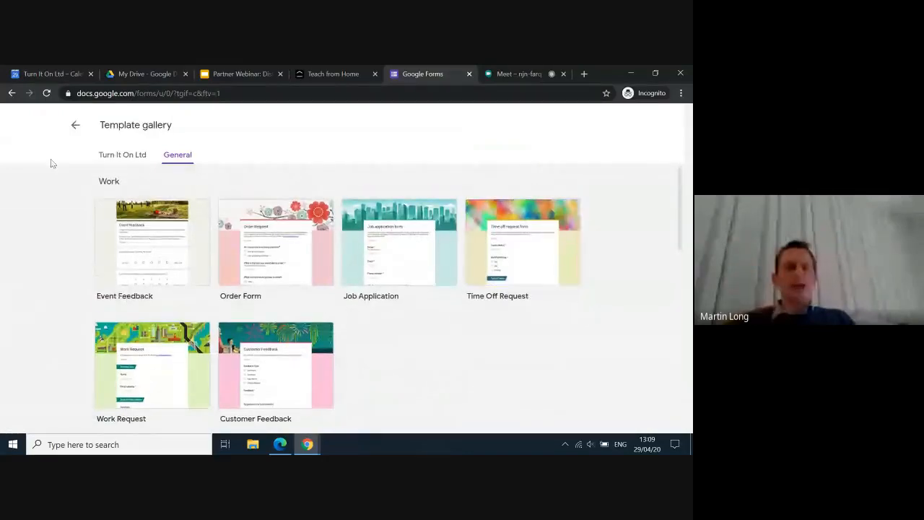
{"action": "left_click", "coordinate": [120, 164]}
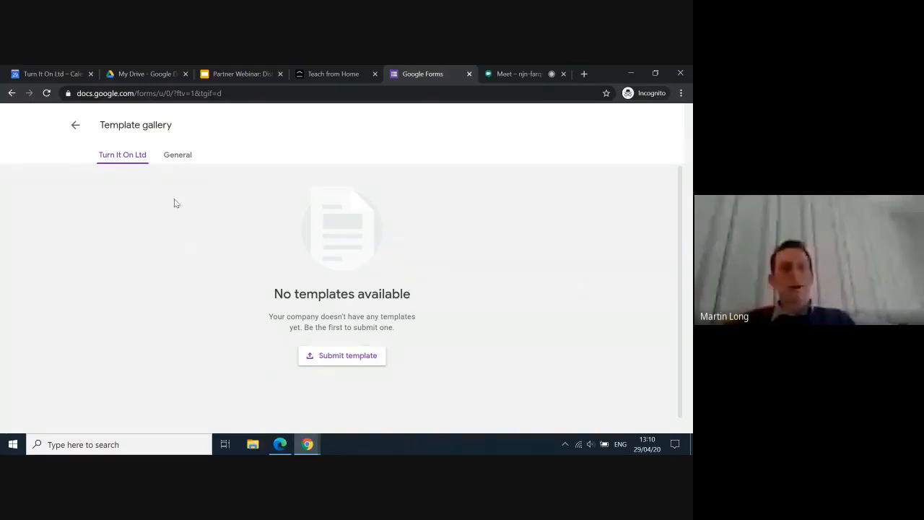
{"action": "left_click", "coordinate": [177, 156]}
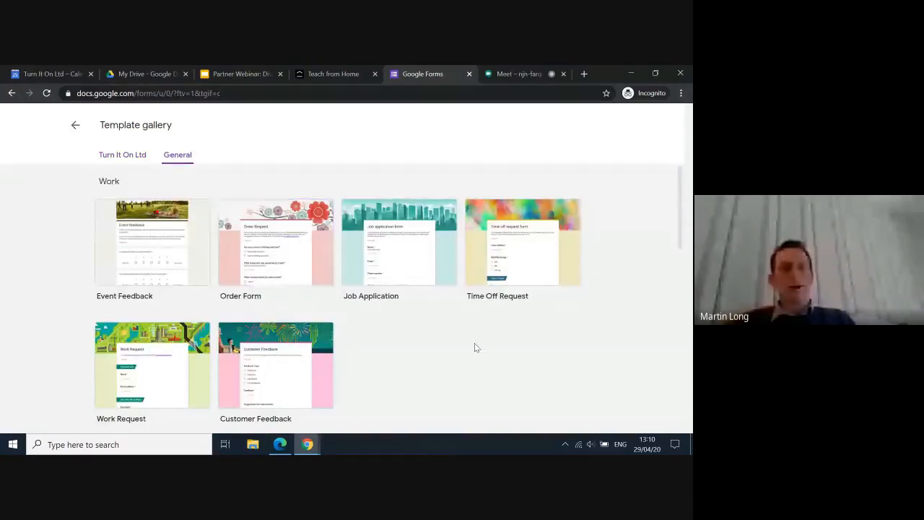
{"action": "scroll", "coordinate": [474, 347], "scroll_direction": "down", "scroll_amount": 3}
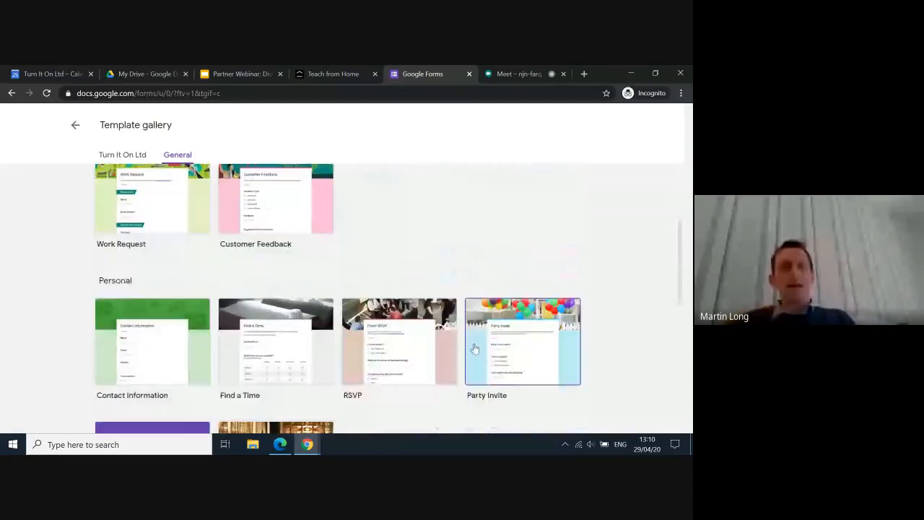
{"action": "scroll", "coordinate": [474, 349], "scroll_direction": "down", "scroll_amount": 3}
{"action": "scroll", "coordinate": [474, 349], "scroll_direction": "up", "scroll_amount": 3}
{"action": "scroll", "coordinate": [474, 348], "scroll_direction": "up", "scroll_amount": 3}
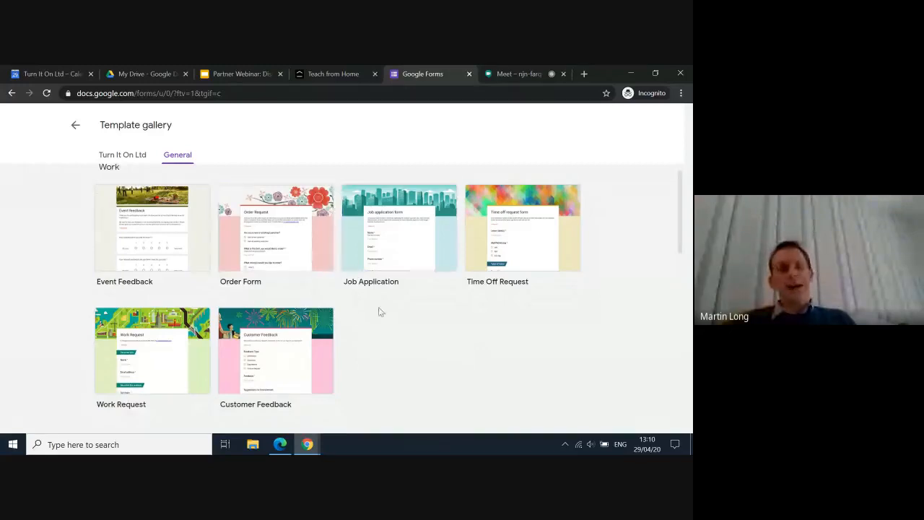
{"action": "scroll", "coordinate": [368, 343], "scroll_direction": "down", "scroll_amount": 3}
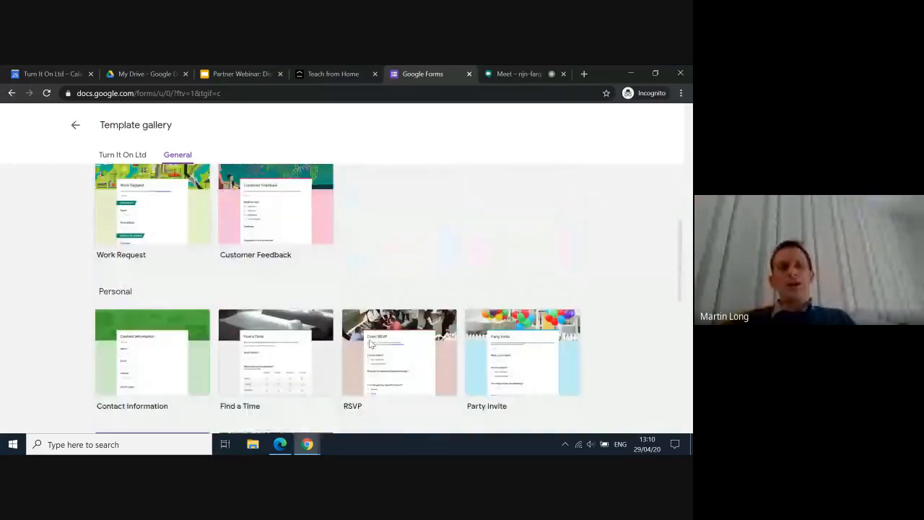
{"action": "scroll", "coordinate": [369, 343], "scroll_direction": "down", "scroll_amount": 2}
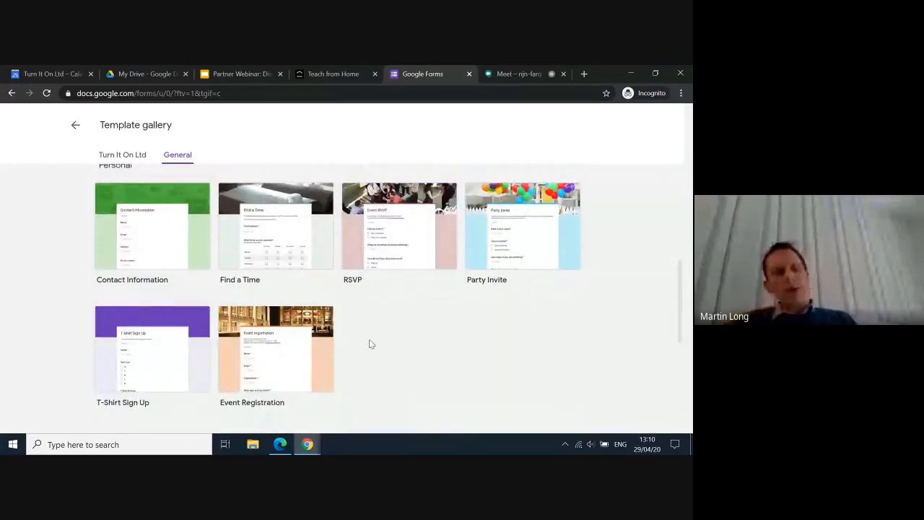
{"action": "scroll", "coordinate": [369, 343], "scroll_direction": "down", "scroll_amount": 4}
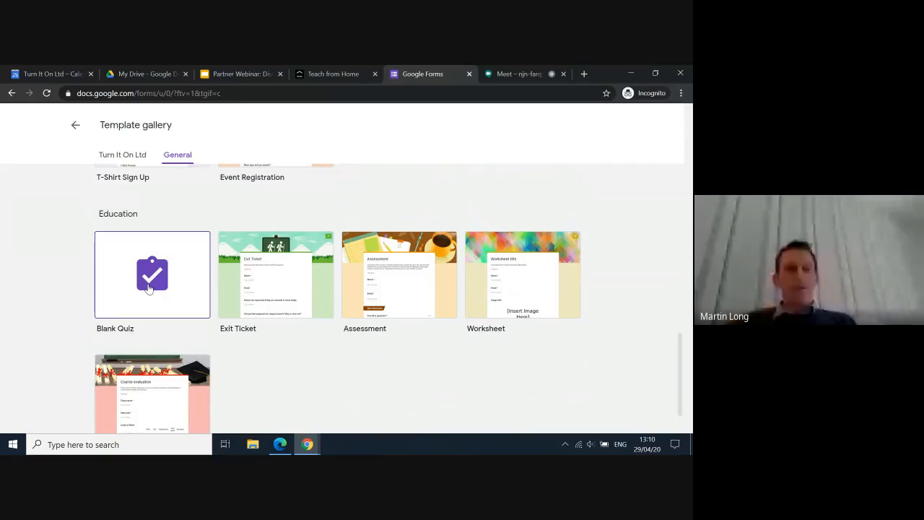
{"action": "scroll", "coordinate": [148, 288], "scroll_direction": "up", "scroll_amount": 5}
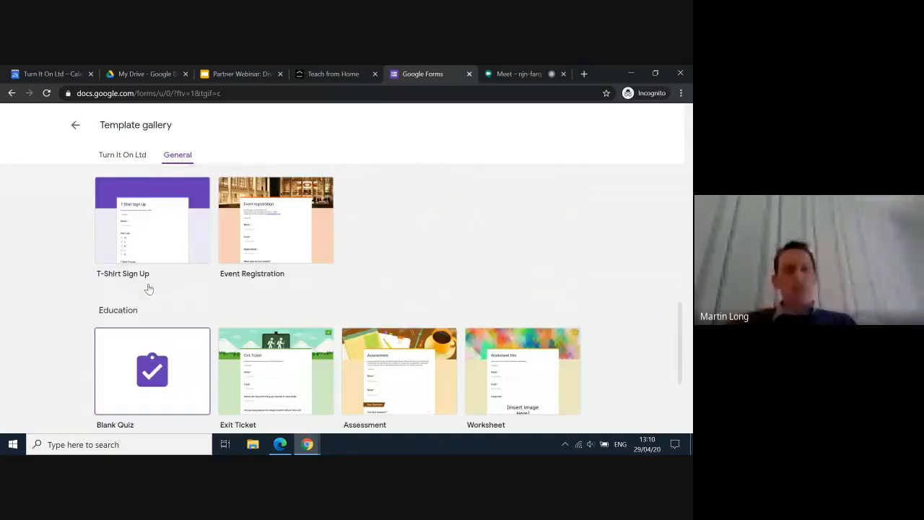
{"action": "scroll", "coordinate": [148, 288], "scroll_direction": "up", "scroll_amount": 1}
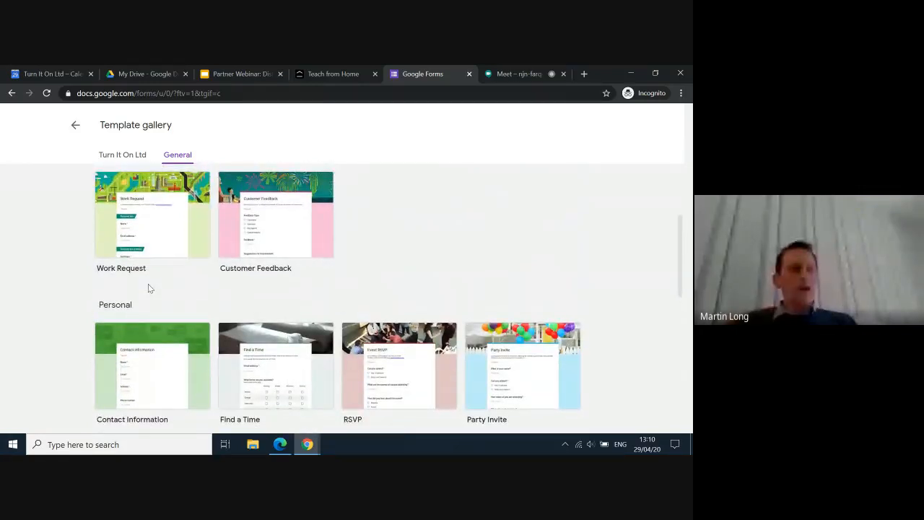
{"action": "scroll", "coordinate": [148, 288], "scroll_direction": "down", "scroll_amount": 3}
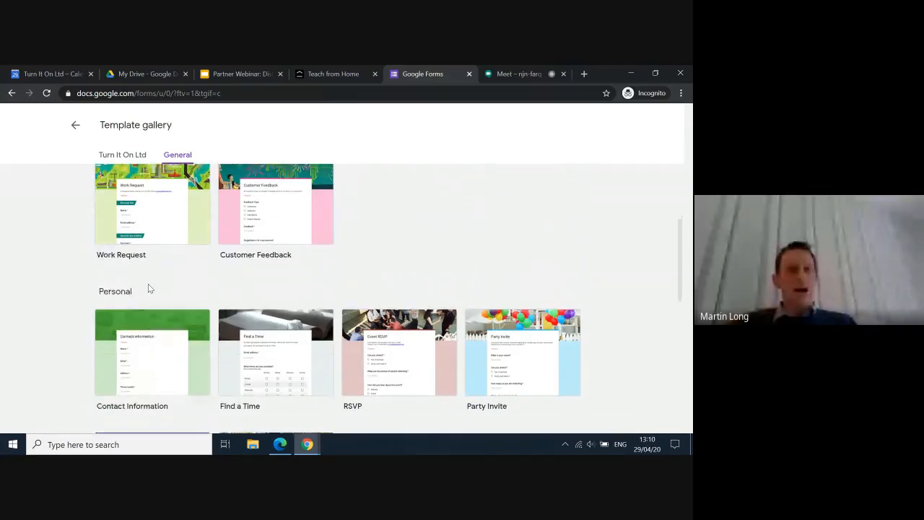
{"action": "scroll", "coordinate": [148, 288], "scroll_direction": "down", "scroll_amount": 2}
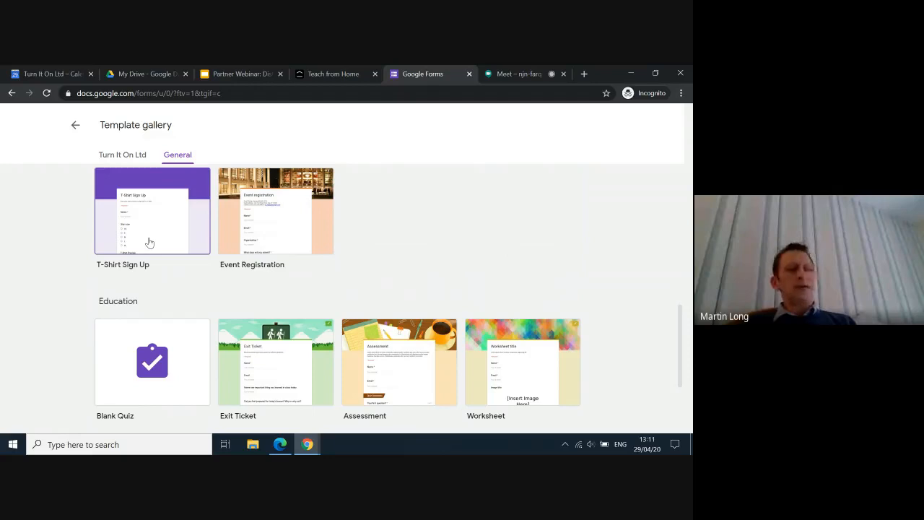
{"action": "scroll", "coordinate": [322, 293], "scroll_direction": "down", "scroll_amount": 2}
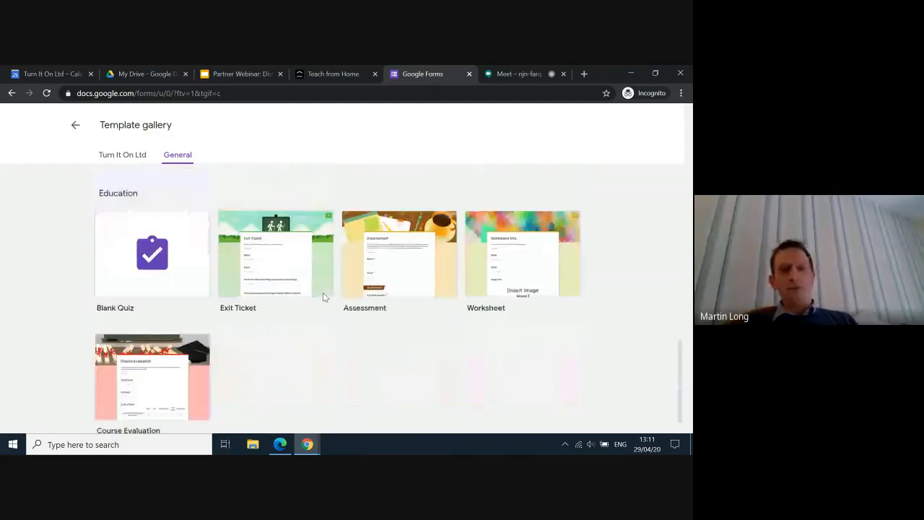
{"action": "scroll", "coordinate": [323, 298], "scroll_direction": "up", "scroll_amount": 2}
{"action": "scroll", "coordinate": [323, 298], "scroll_direction": "up", "scroll_amount": 5}
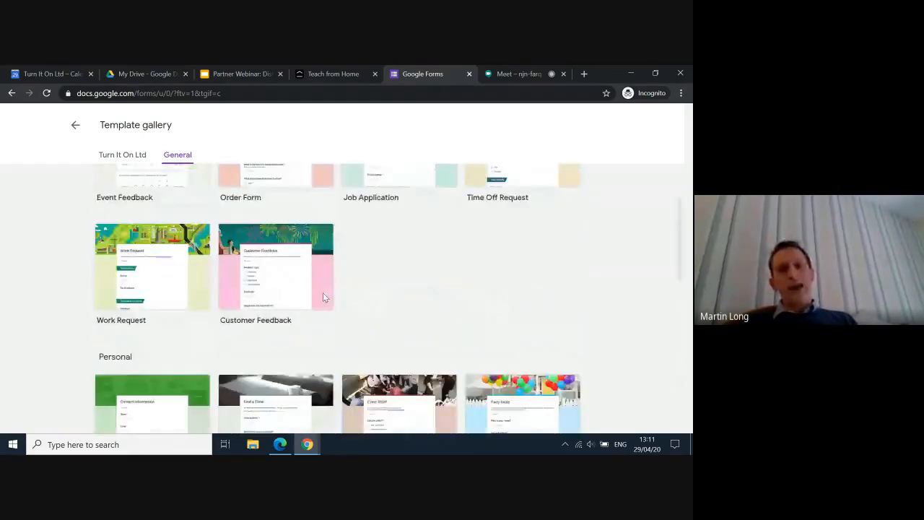
{"action": "left_click", "coordinate": [74, 126]}
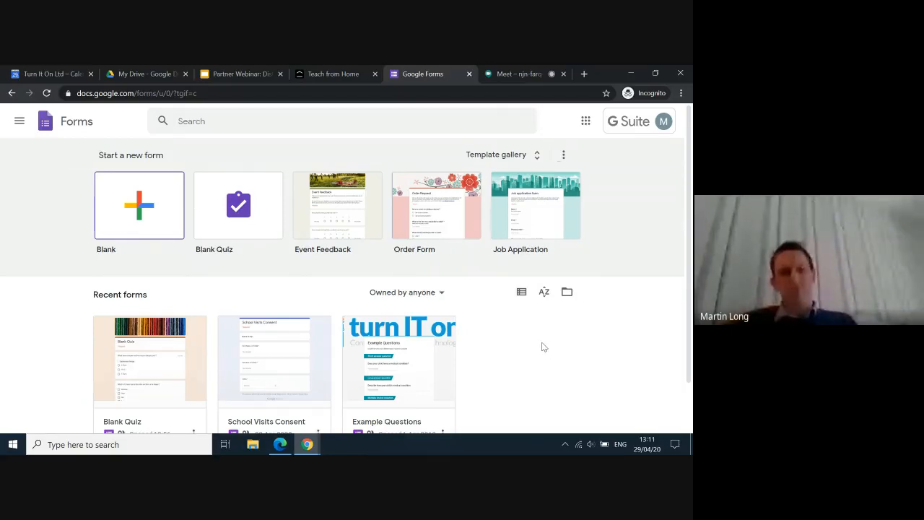
Create a blank form and title it "Whole School Survey".
{"action": "left_click", "coordinate": [131, 208]}
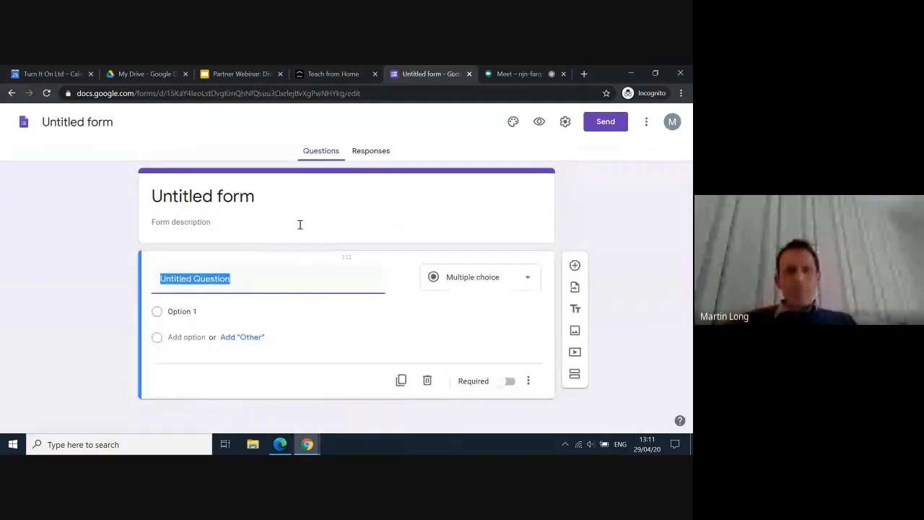
{"action": "left_click", "coordinate": [251, 199]}
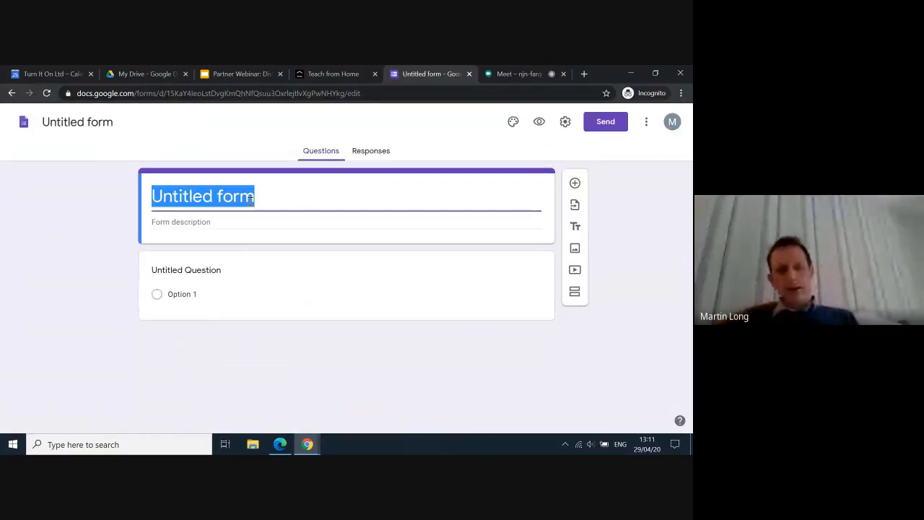
{"action": "type", "text": "Whole"}
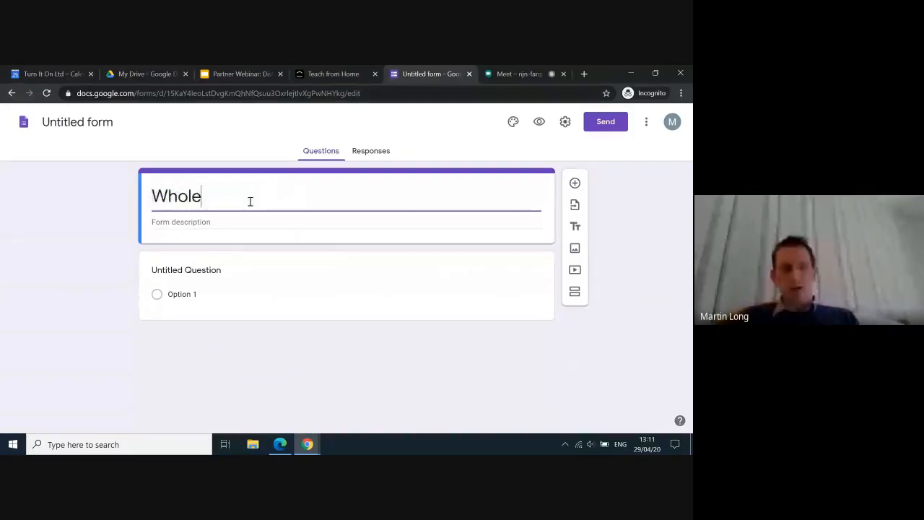
{"action": "type", "text": " School Sur"}
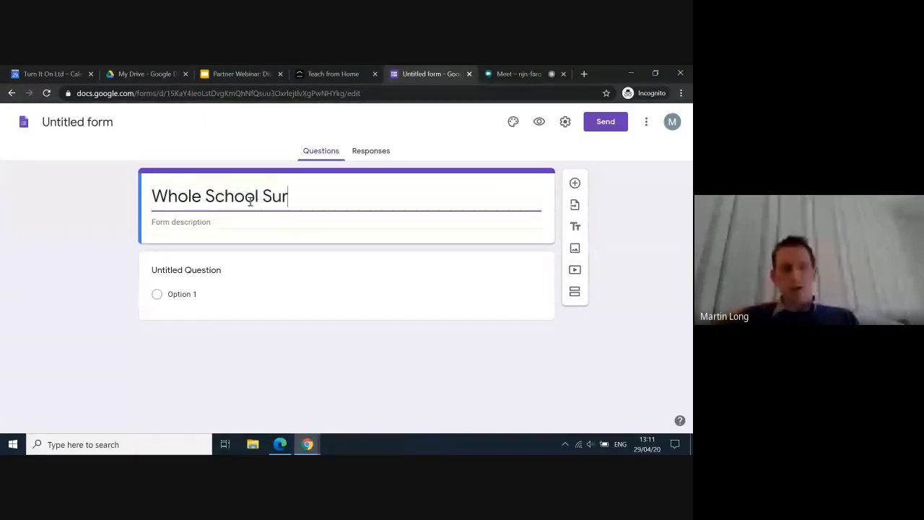
{"action": "type", "text": "vey"}
{"action": "left_click", "coordinate": [237, 223]}
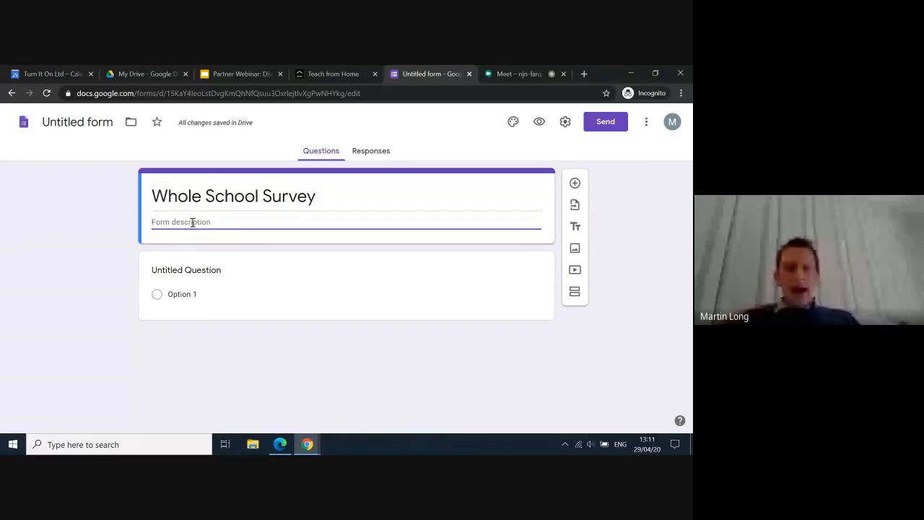
Add a second multiple-choice question below the untitled one and make the first question active again.
{"action": "left_click", "coordinate": [238, 284]}
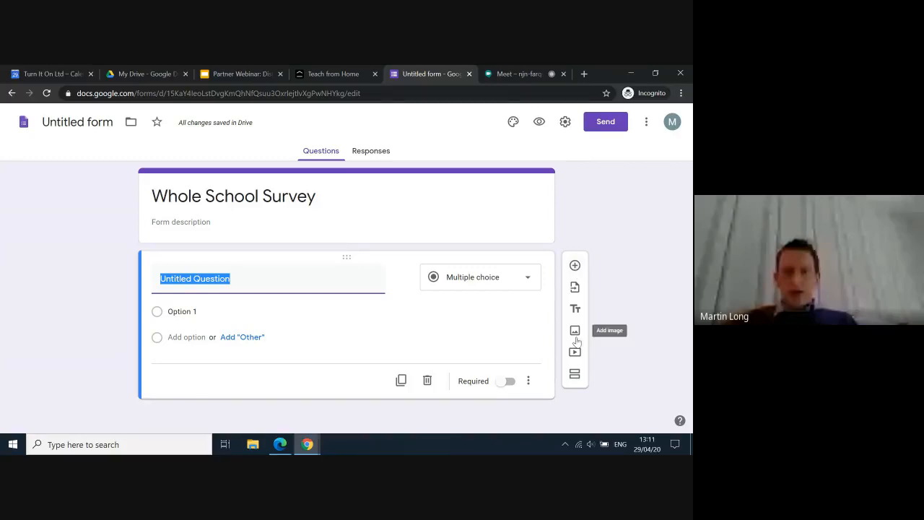
{"action": "left_click", "coordinate": [576, 267]}
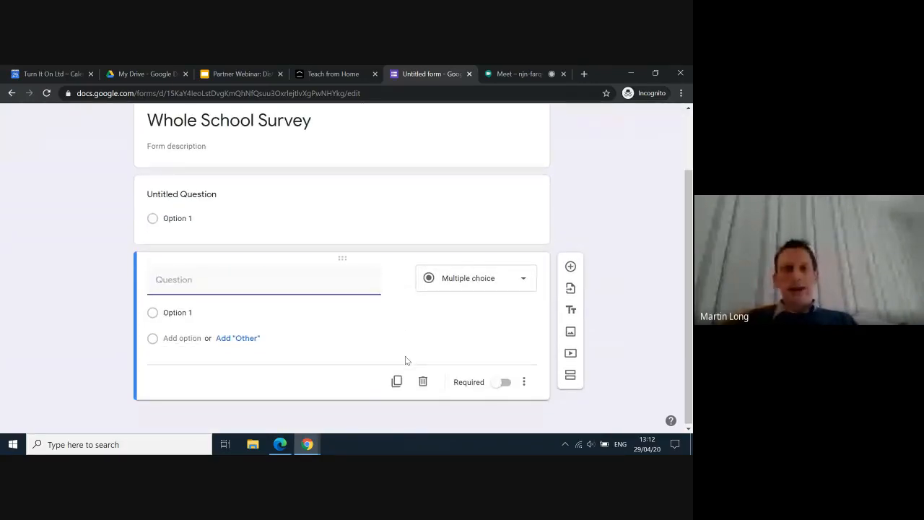
{"action": "left_click", "coordinate": [373, 233]}
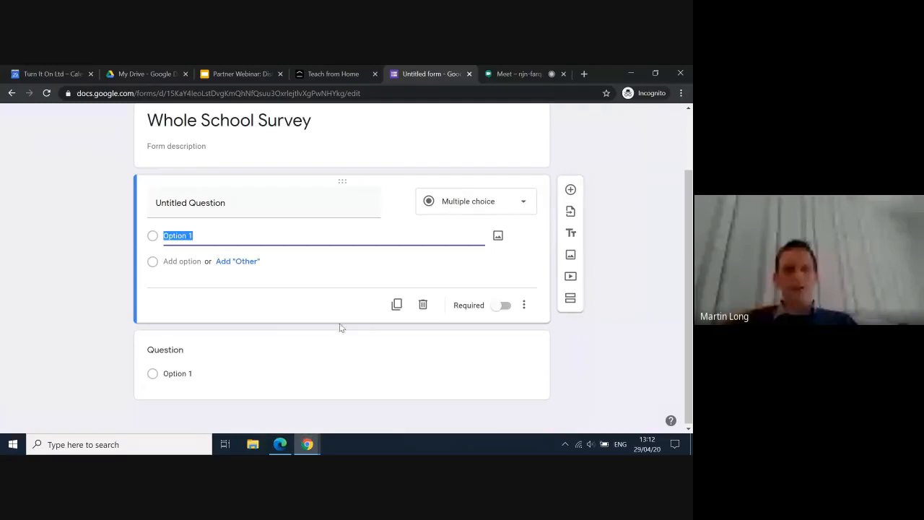
{"action": "left_click", "coordinate": [343, 356]}
{"action": "left_click", "coordinate": [340, 216]}
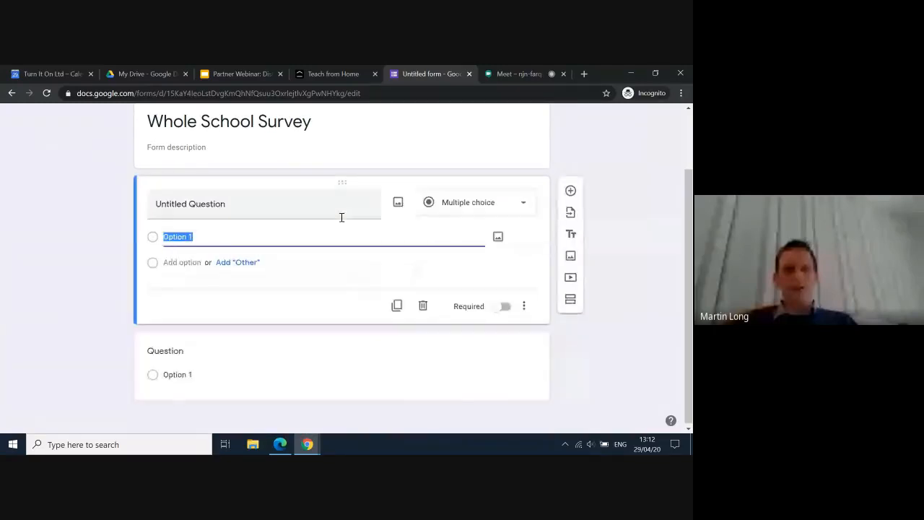
Review the question types available for the first question, from short answer to time, without changing its type.
{"action": "left_click", "coordinate": [525, 205]}
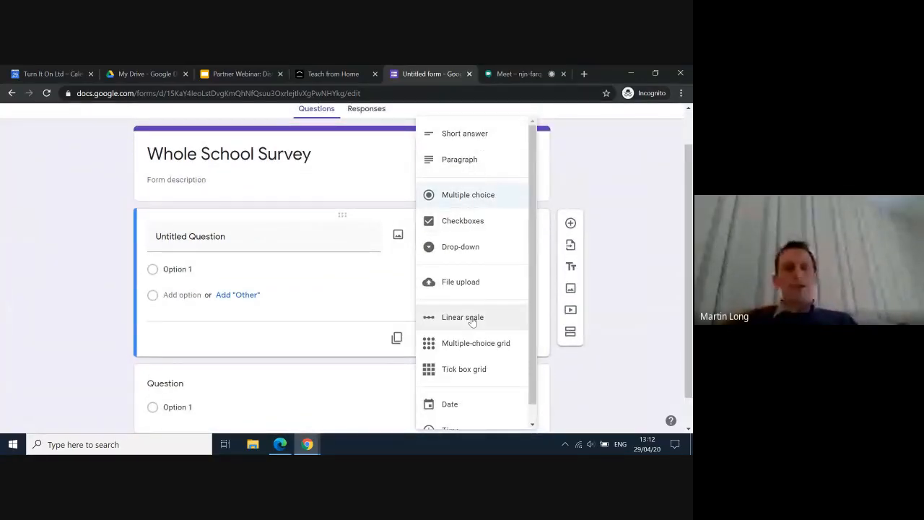
{"action": "scroll", "coordinate": [471, 325], "scroll_direction": "down", "scroll_amount": 1}
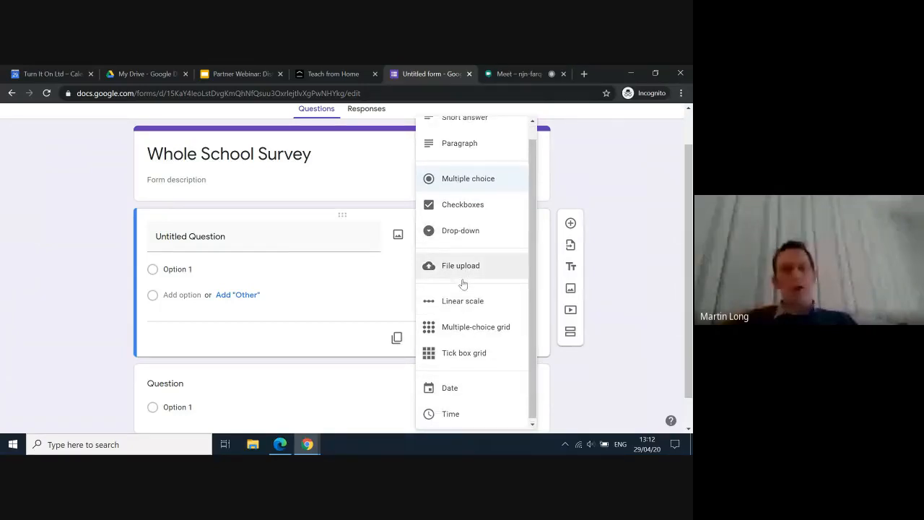
{"action": "scroll", "coordinate": [462, 281], "scroll_direction": "up", "scroll_amount": 1}
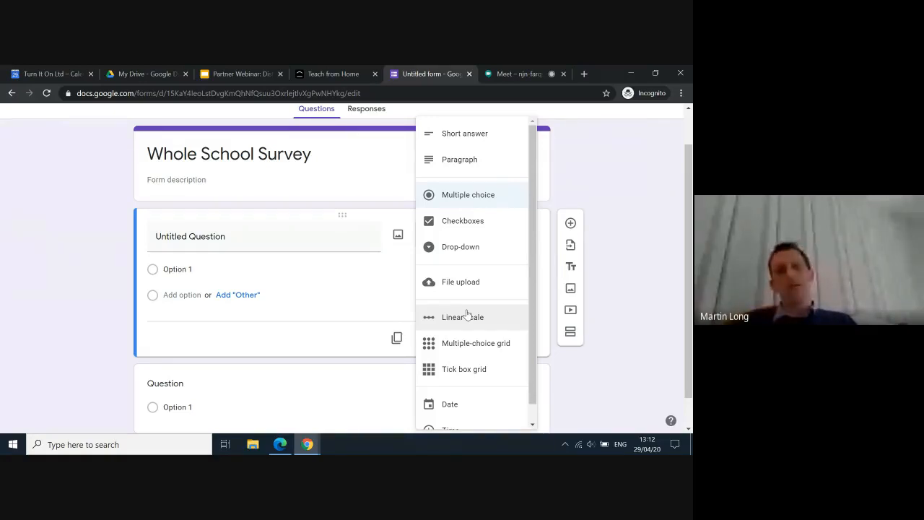
{"action": "left_click", "coordinate": [619, 269]}
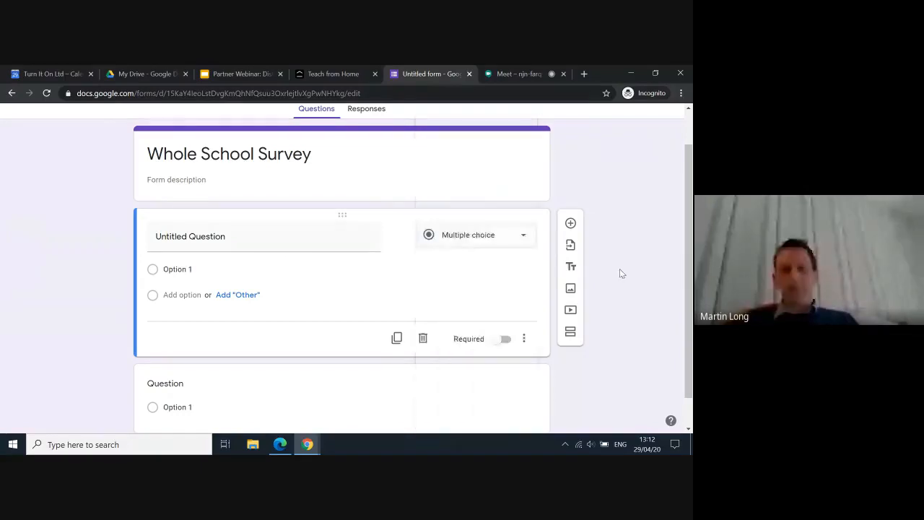
Look at the existing forms offered for importing questions, pick Blank Quiz, and close the selection without importing.
{"action": "left_click", "coordinate": [571, 247]}
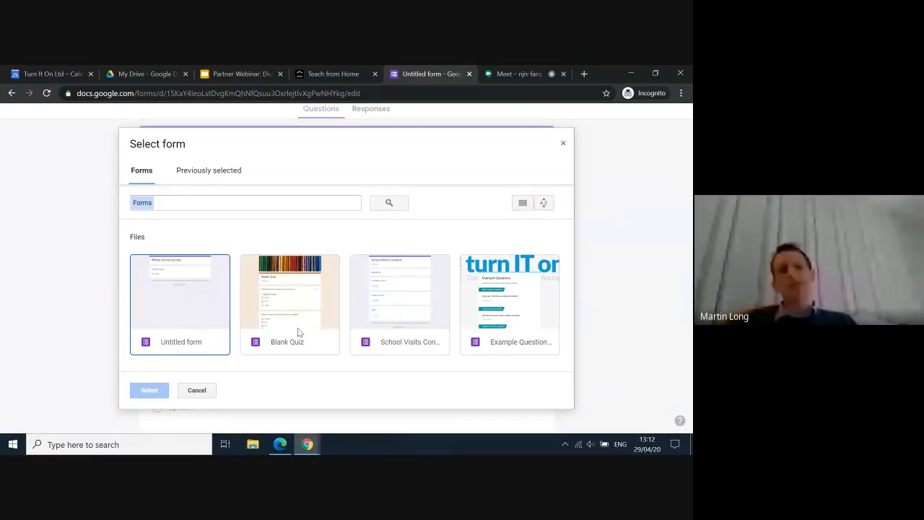
{"action": "left_click", "coordinate": [298, 330]}
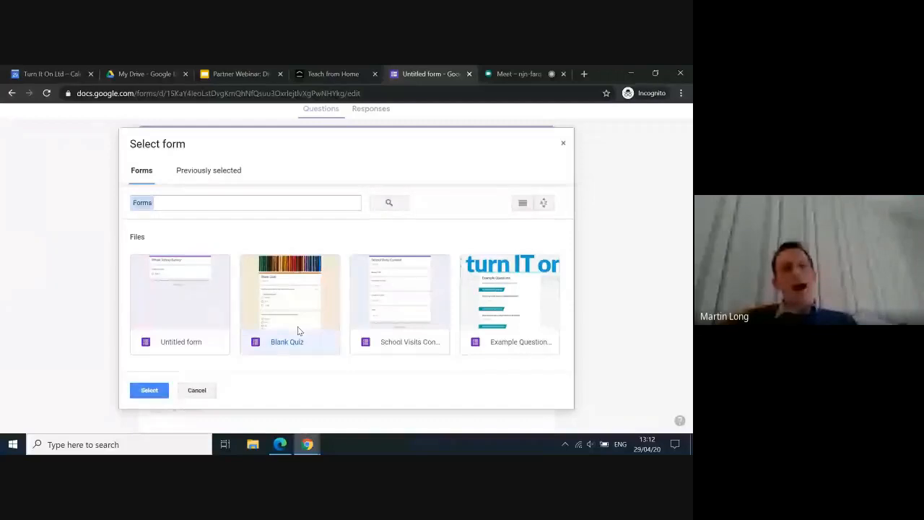
{"action": "left_click", "coordinate": [563, 142]}
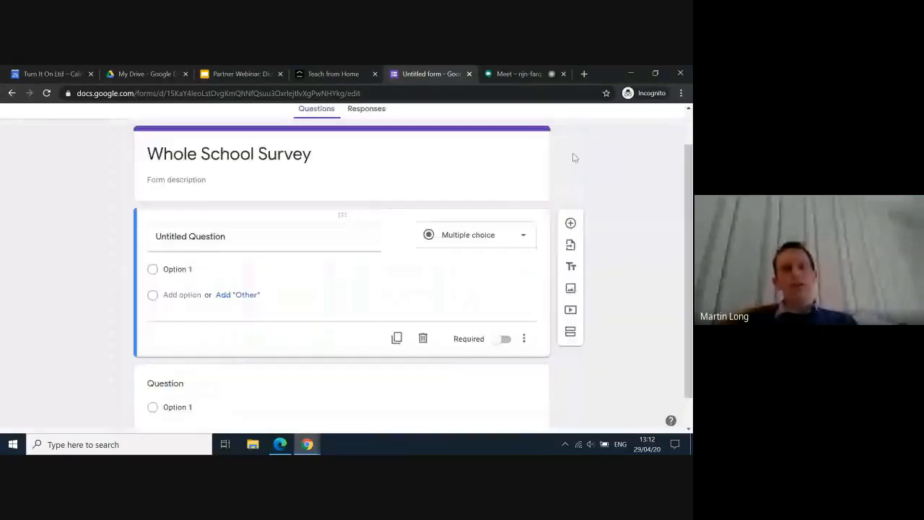
Add a title and description block and move it above the Untitled Question, directly below the form header.
{"action": "left_click", "coordinate": [570, 268]}
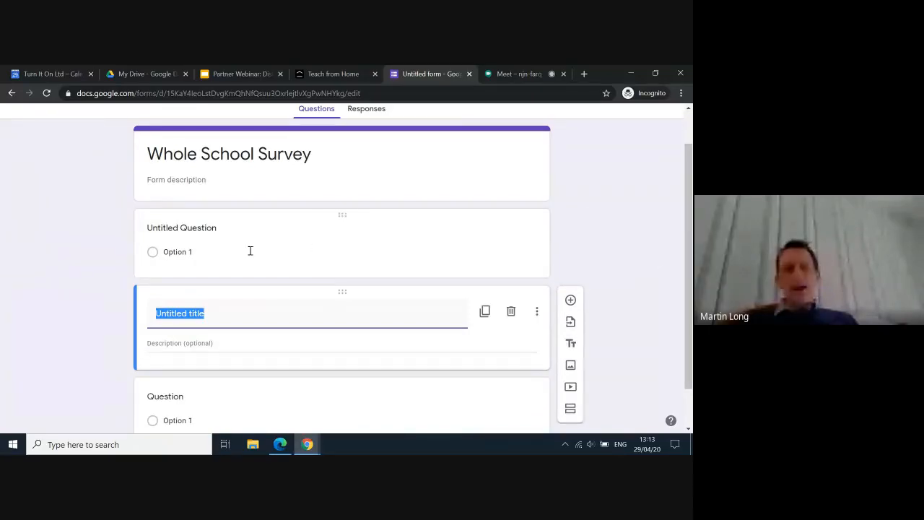
{"action": "scroll", "coordinate": [298, 326], "scroll_direction": "down", "scroll_amount": 1}
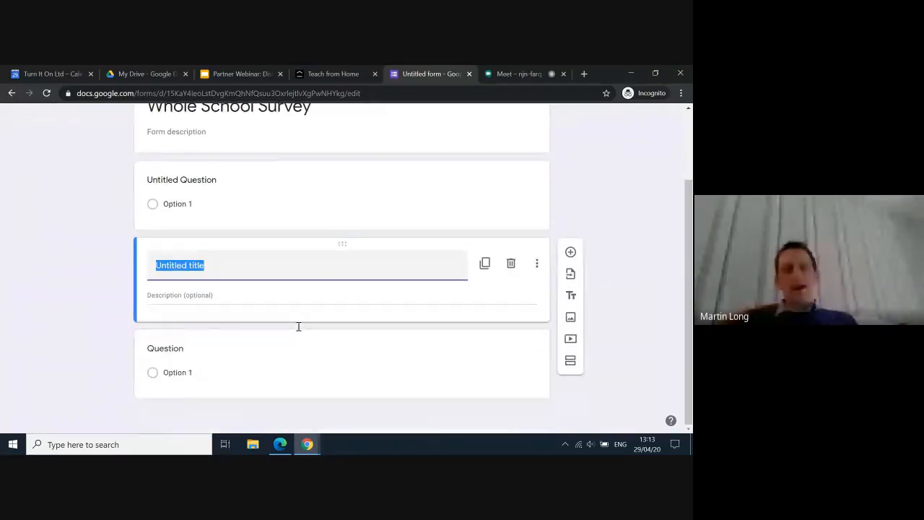
{"action": "scroll", "coordinate": [298, 326], "scroll_direction": "up", "scroll_amount": 1}
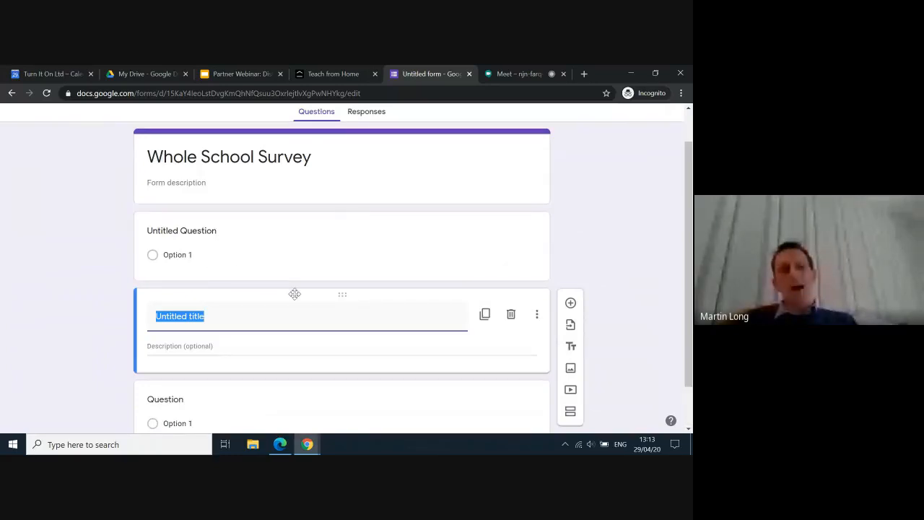
{"action": "scroll", "coordinate": [295, 293], "scroll_direction": "down", "scroll_amount": 1}
{"action": "left_click_drag", "start_coordinate": [337, 247], "coordinate": [335, 194]}
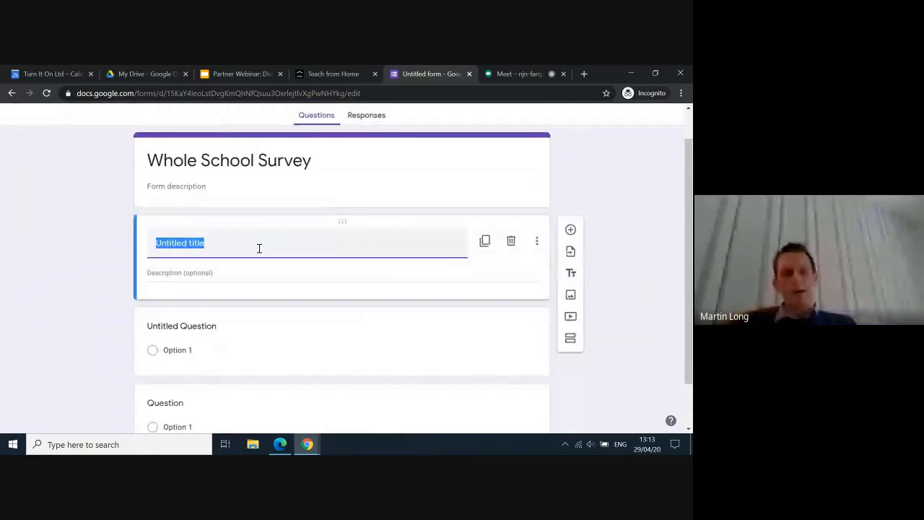
Title the new block "Section One" and enter "Staff wellbeing" as its description.
{"action": "type", "text": "Sectio"}
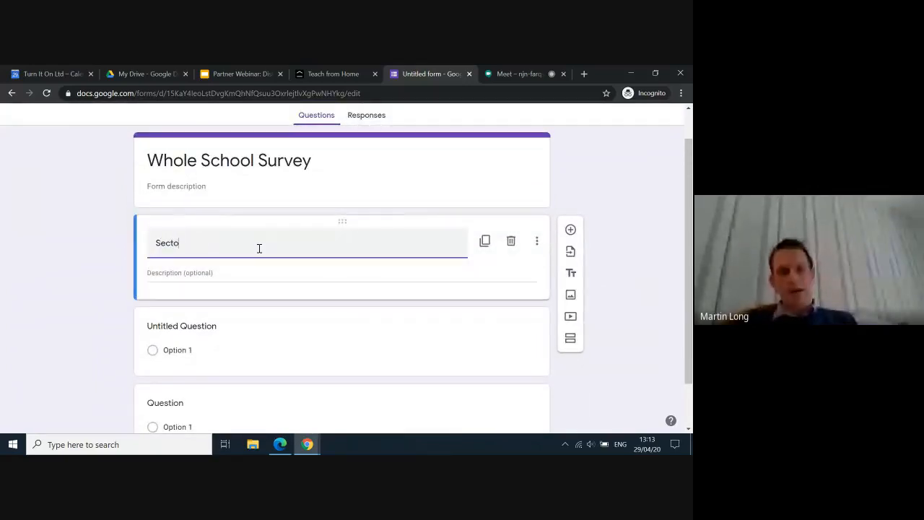
{"action": "type", "text": "n One"}
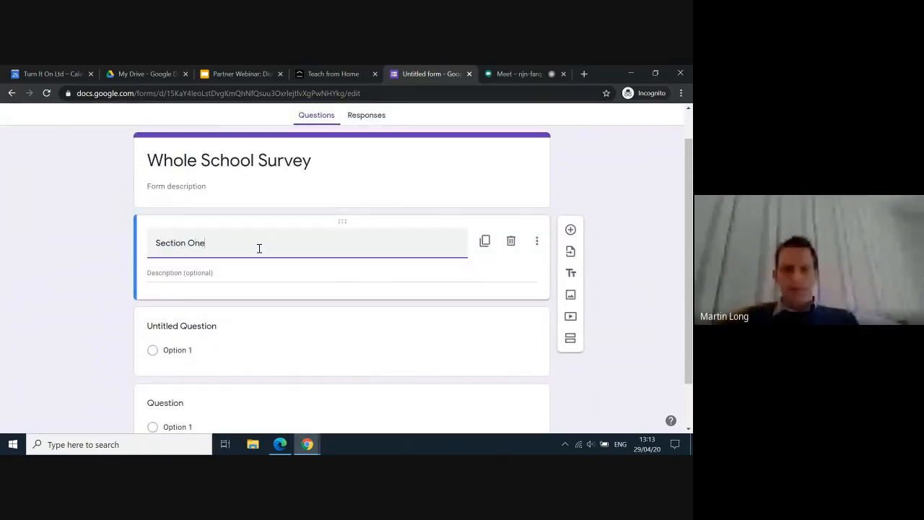
{"action": "left_click", "coordinate": [241, 271]}
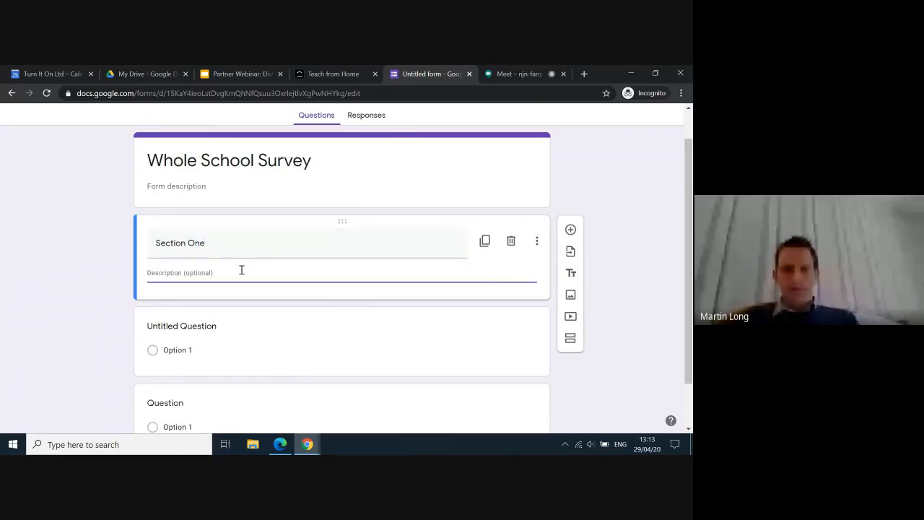
{"action": "type", "text": "Staff well"}
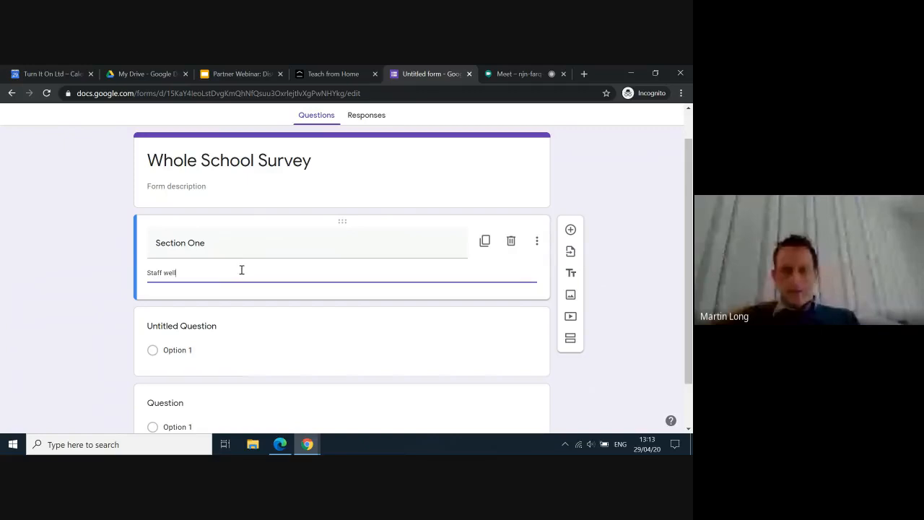
{"action": "type", "text": "being"}
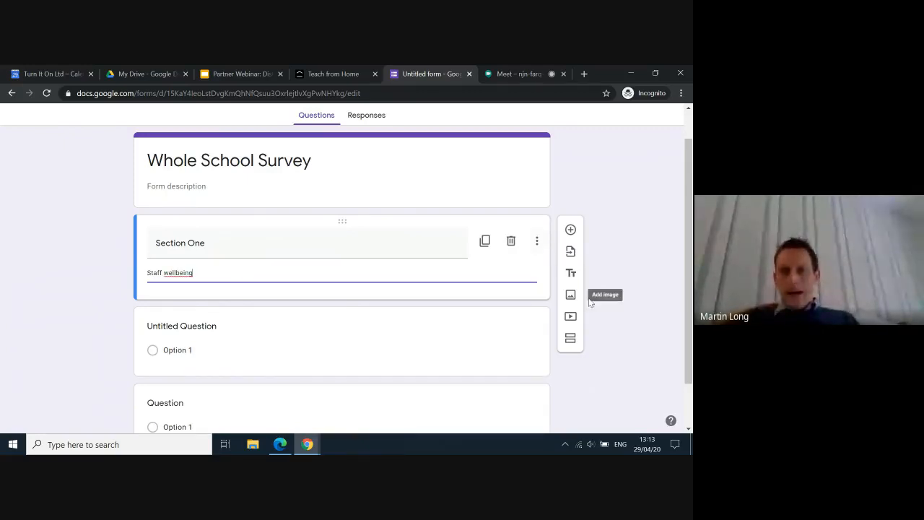
{"action": "left_click", "coordinate": [609, 317]}
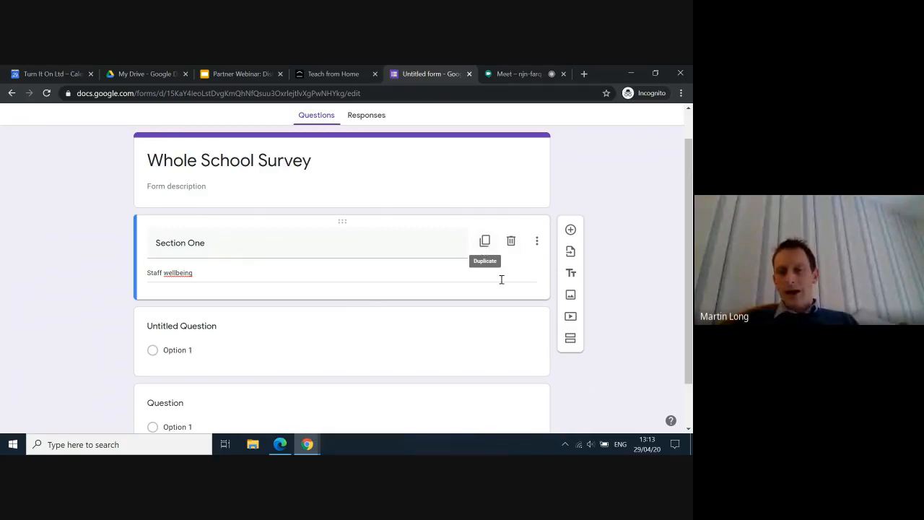
Turn off the Section One block's description and turn it back on as an empty field.
{"action": "left_click", "coordinate": [537, 242]}
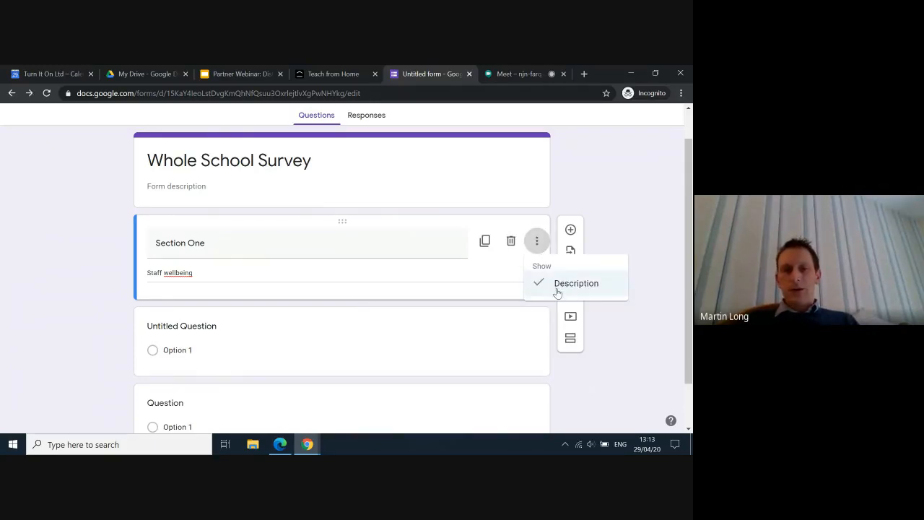
{"action": "left_click", "coordinate": [556, 288]}
{"action": "left_click", "coordinate": [539, 242]}
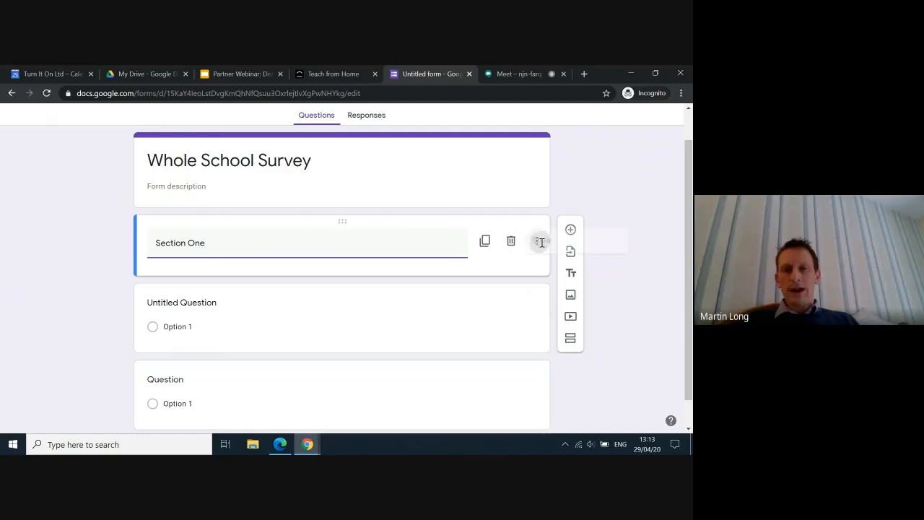
{"action": "left_click", "coordinate": [556, 280]}
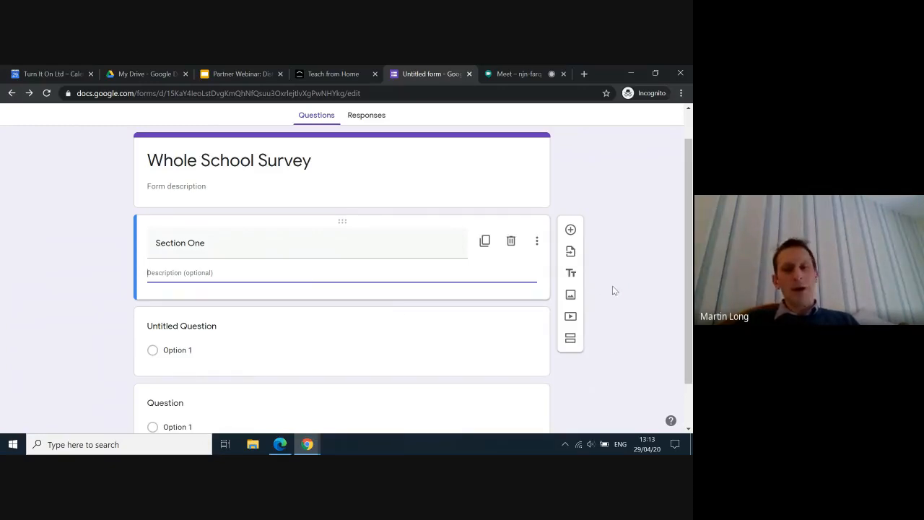
Start inserting an image and review its sources: computer upload, Photos, Google Drive and Google Image Search.
{"action": "left_click", "coordinate": [570, 296]}
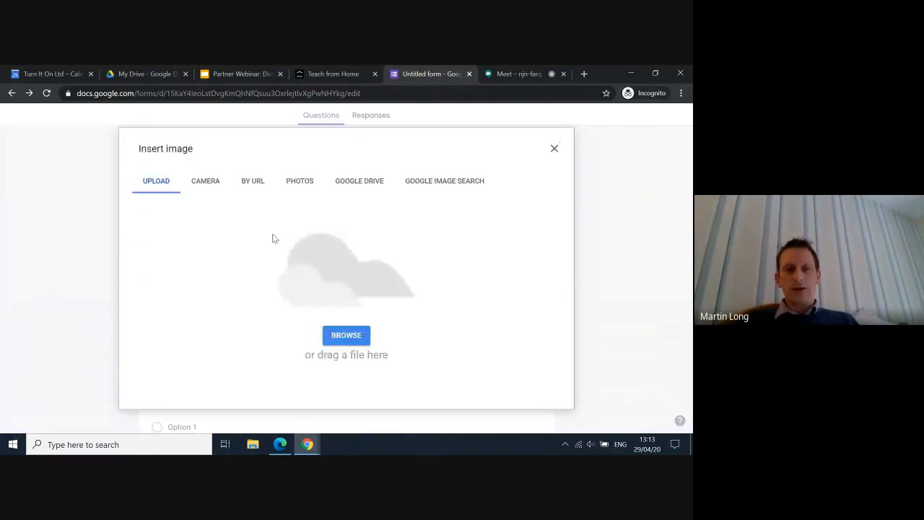
{"action": "left_click", "coordinate": [346, 335]}
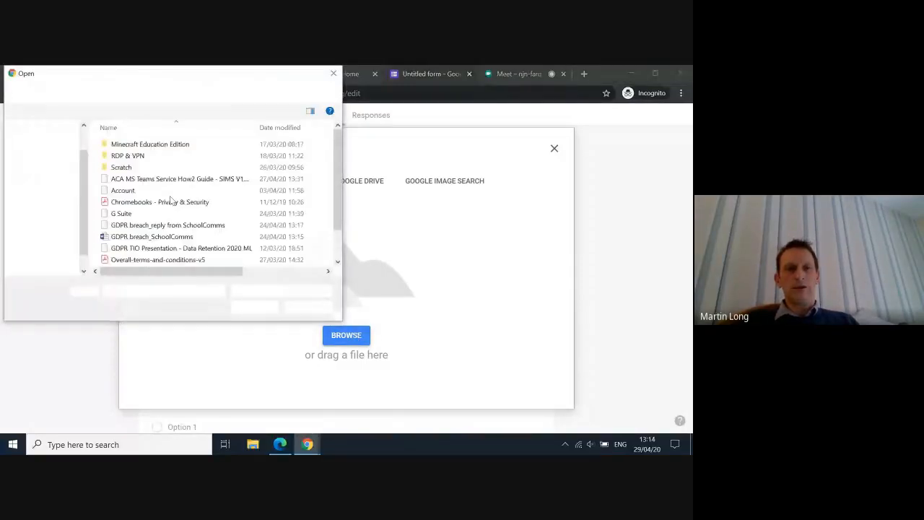
{"action": "left_click", "coordinate": [335, 78]}
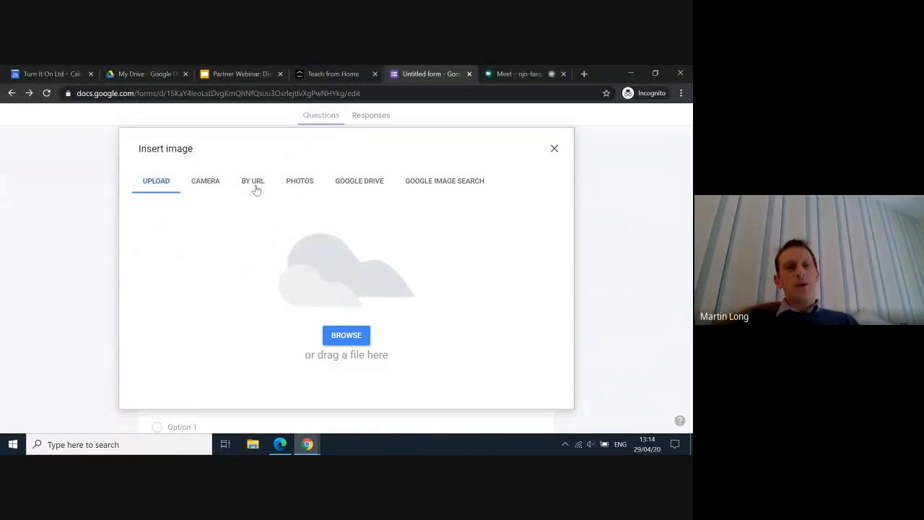
{"action": "left_click", "coordinate": [297, 186]}
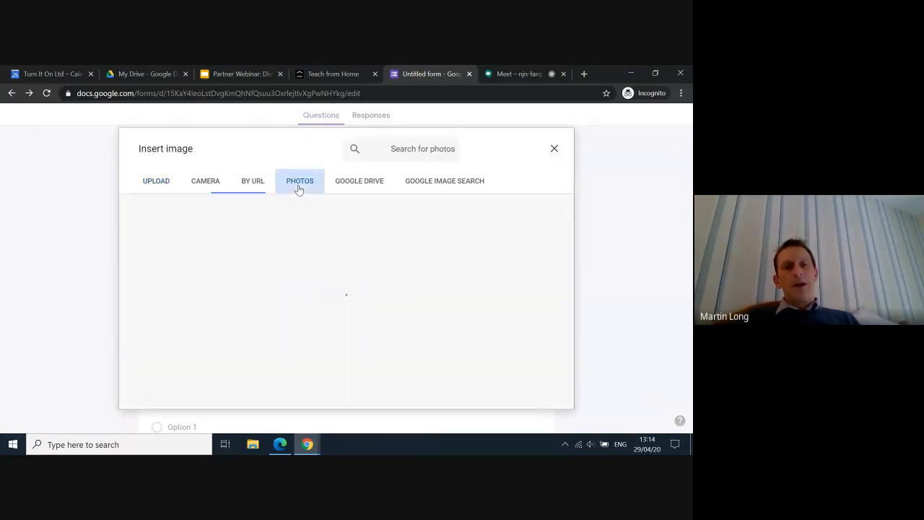
{"action": "left_click", "coordinate": [348, 186]}
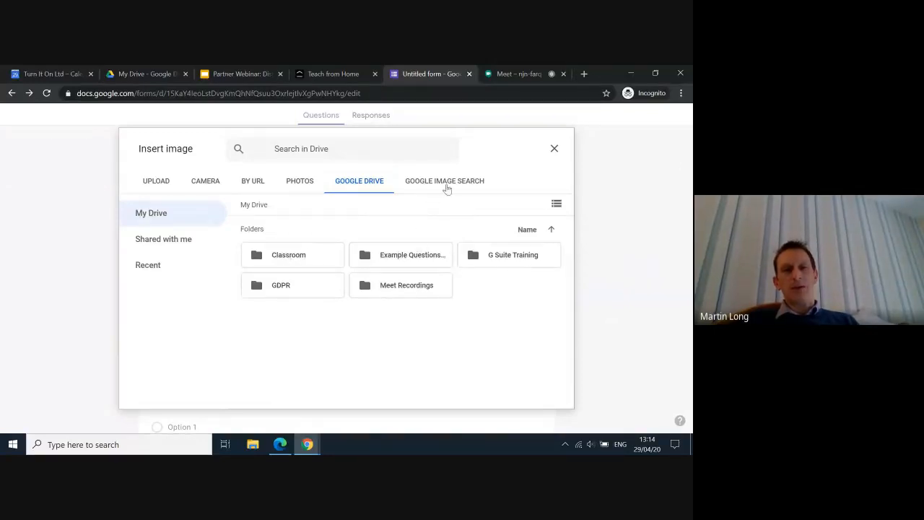
{"action": "left_click", "coordinate": [446, 185]}
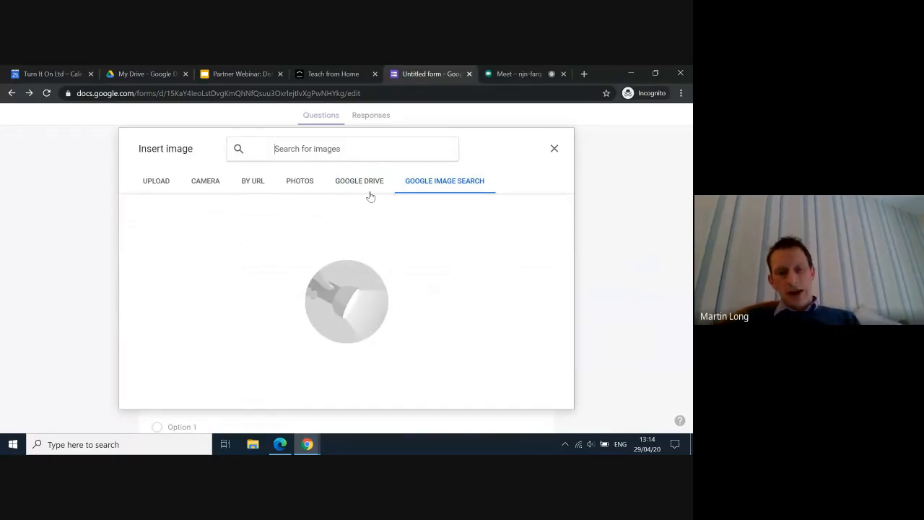
Search Google images for "school cake" and change the search to "primary school".
{"action": "type", "text": "School"}
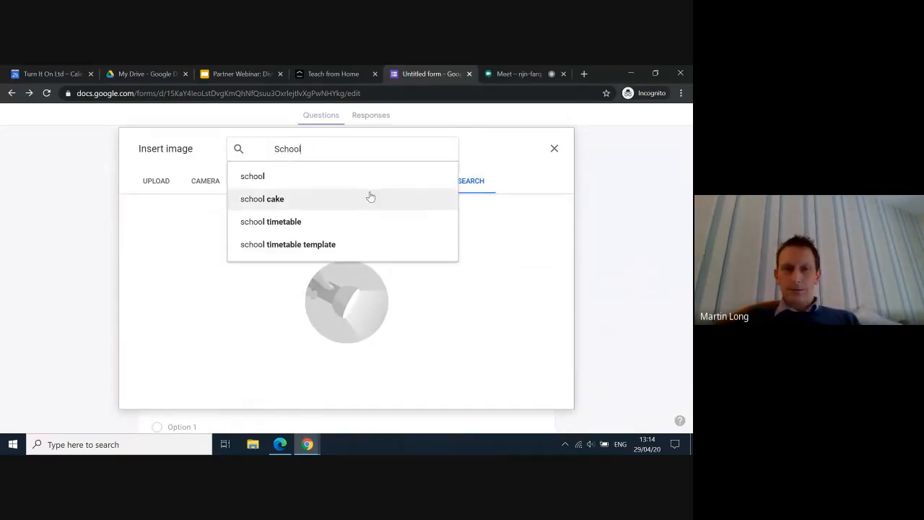
{"action": "left_click", "coordinate": [370, 198]}
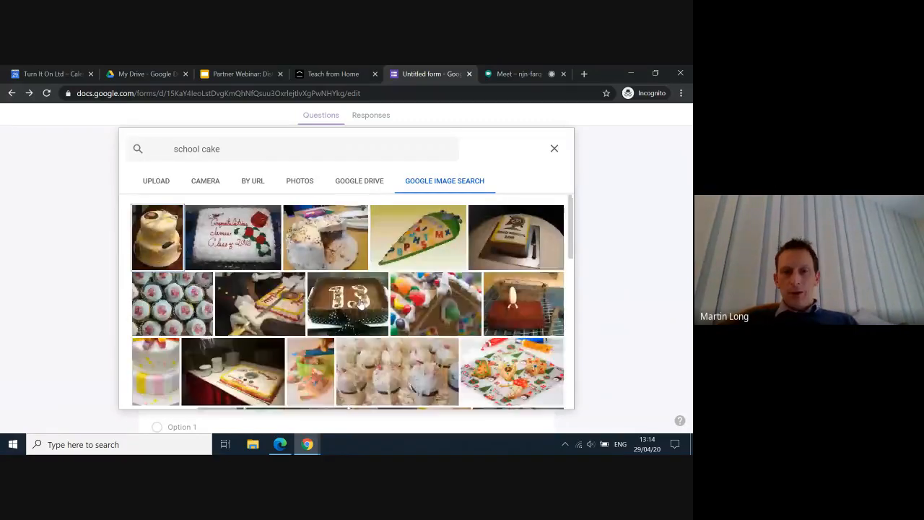
{"action": "left_click", "coordinate": [226, 148]}
{"action": "key", "text": "BackSpace"}
{"action": "key", "text": "BackSpace"}
{"action": "key", "text": "BackSpace"}
{"action": "key", "text": "BackSpace"}
{"action": "key", "text": "BackSpace"}
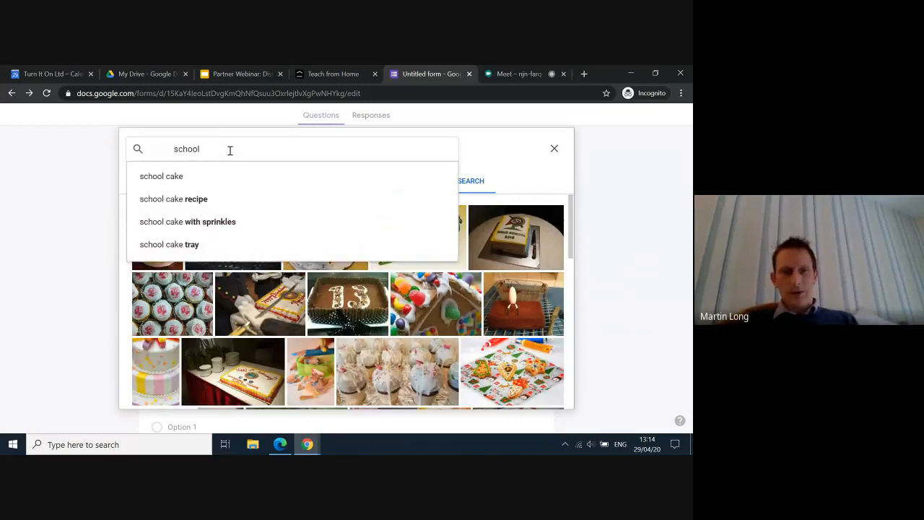
{"action": "left_click", "coordinate": [174, 149]}
{"action": "type", "text": "primary"}
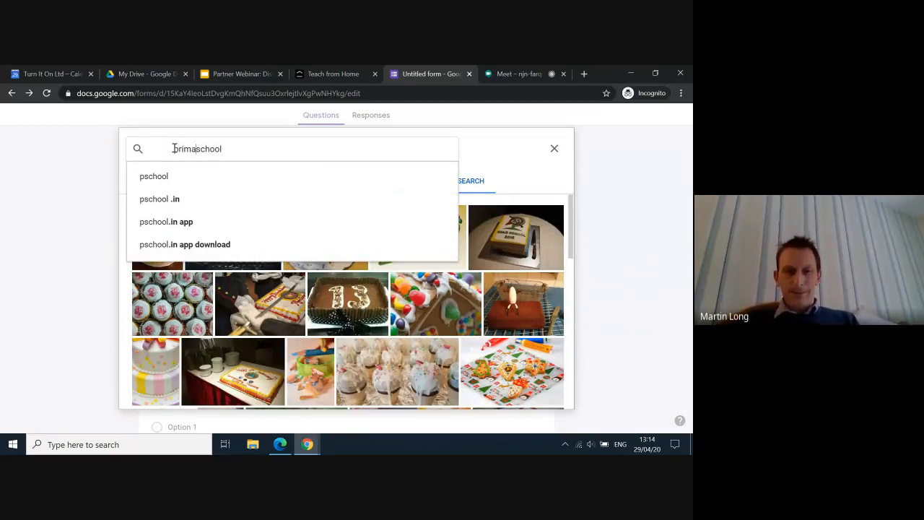
{"action": "key", "text": "Return"}
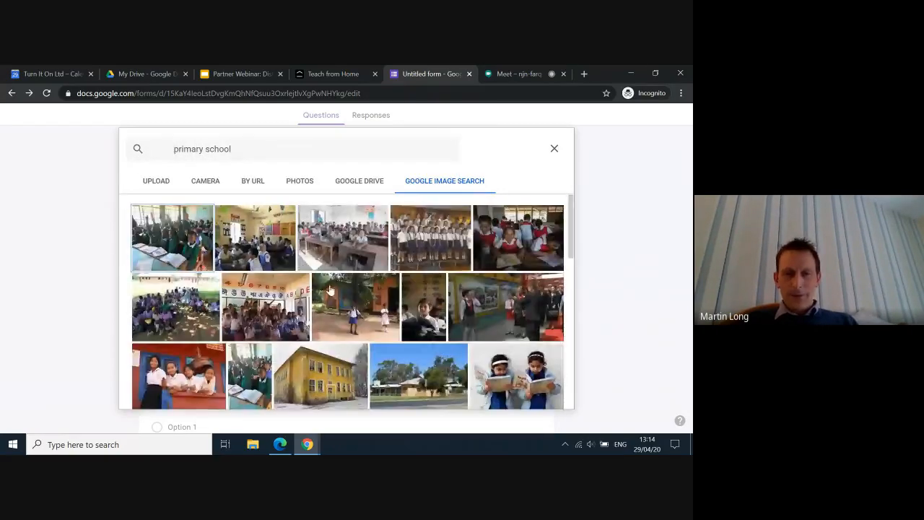
Insert the picture of the yellow school building from the image results into the form.
{"action": "scroll", "coordinate": [349, 298], "scroll_direction": "down", "scroll_amount": 1}
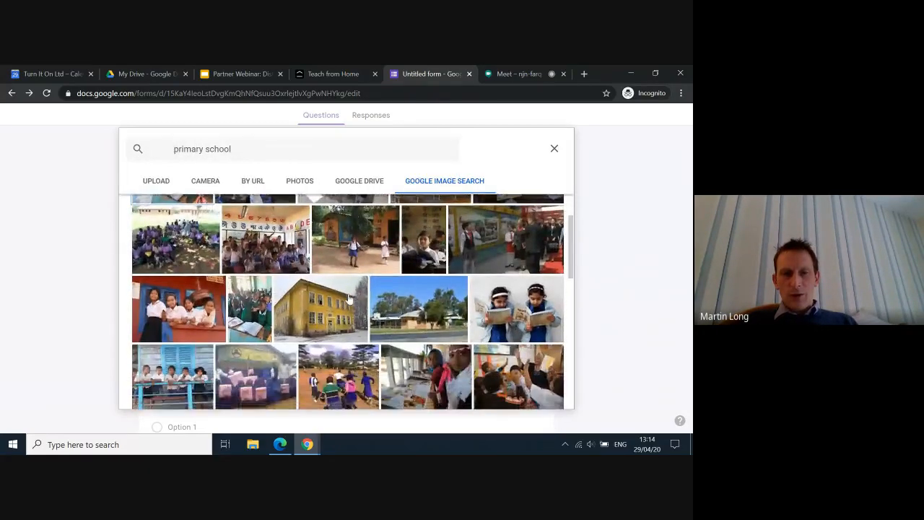
{"action": "left_click", "coordinate": [330, 307]}
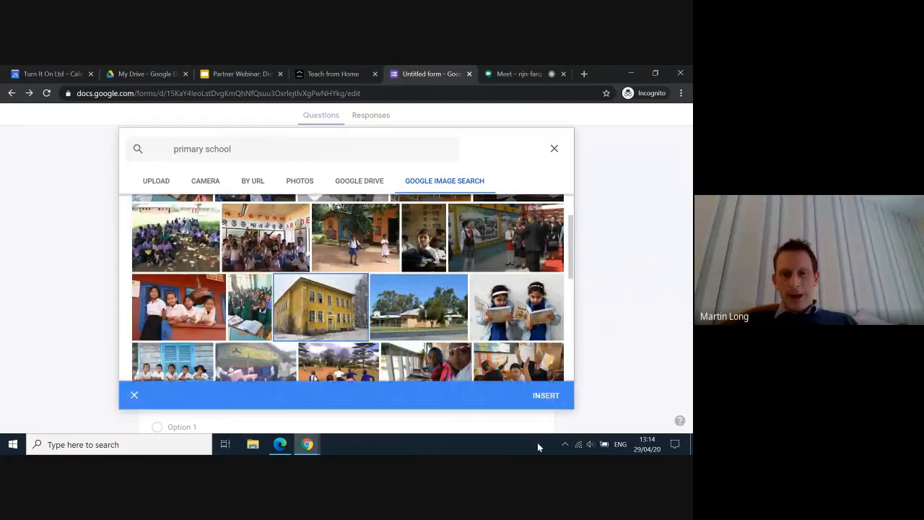
{"action": "left_click", "coordinate": [546, 396]}
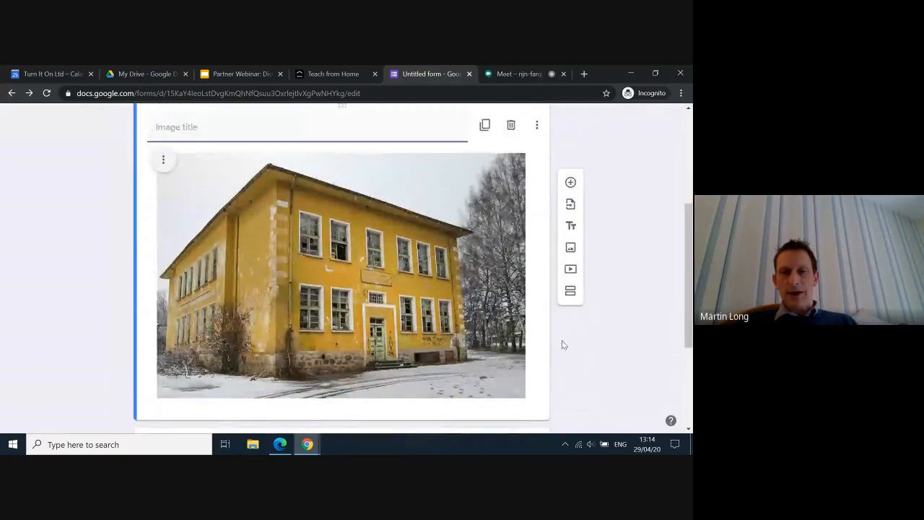
Look at the YouTube search for adding a video and close it without choosing one.
{"action": "left_click", "coordinate": [571, 269]}
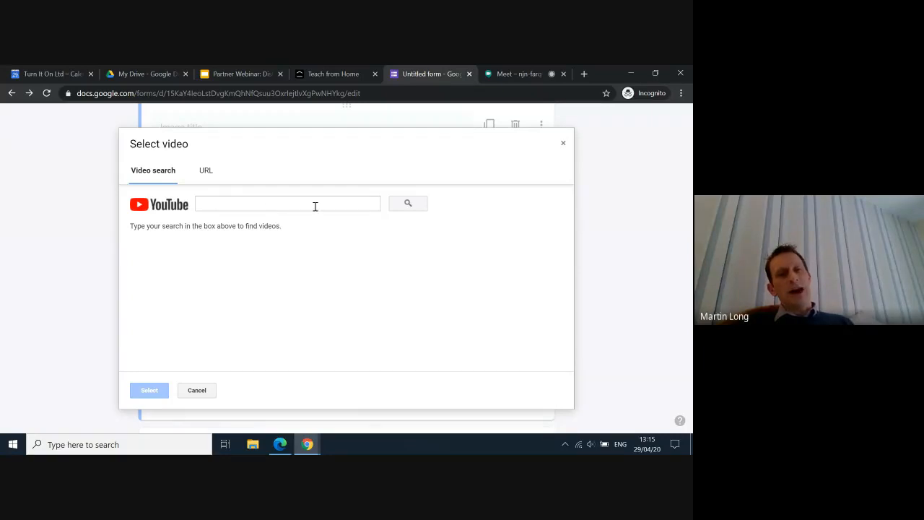
{"action": "left_click", "coordinate": [563, 145]}
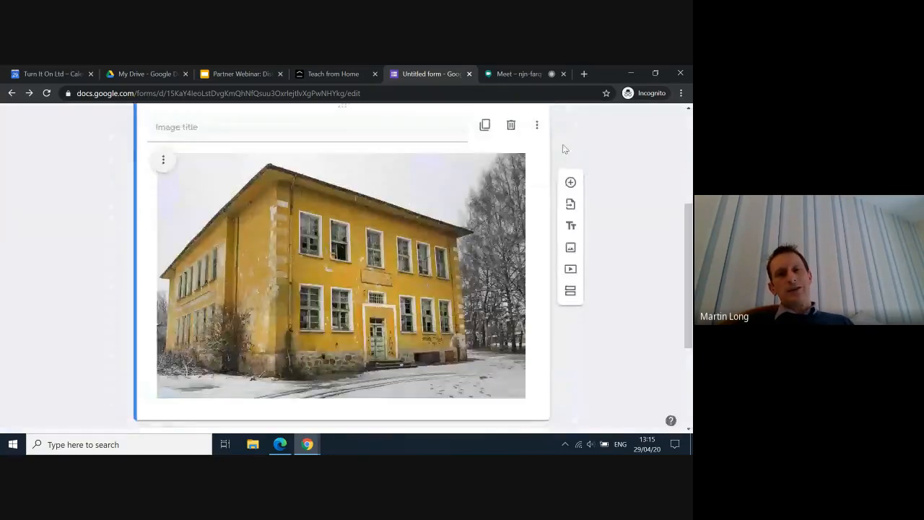
Add a new section after the school image, leaving its title and description at their defaults, and return to the form's beginning.
{"action": "left_click", "coordinate": [569, 292]}
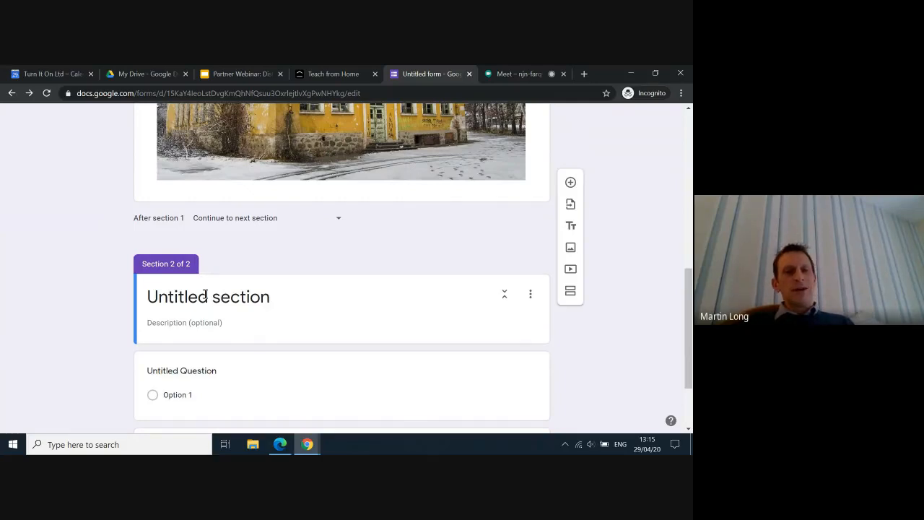
{"action": "left_click", "coordinate": [206, 296]}
{"action": "left_click", "coordinate": [195, 323]}
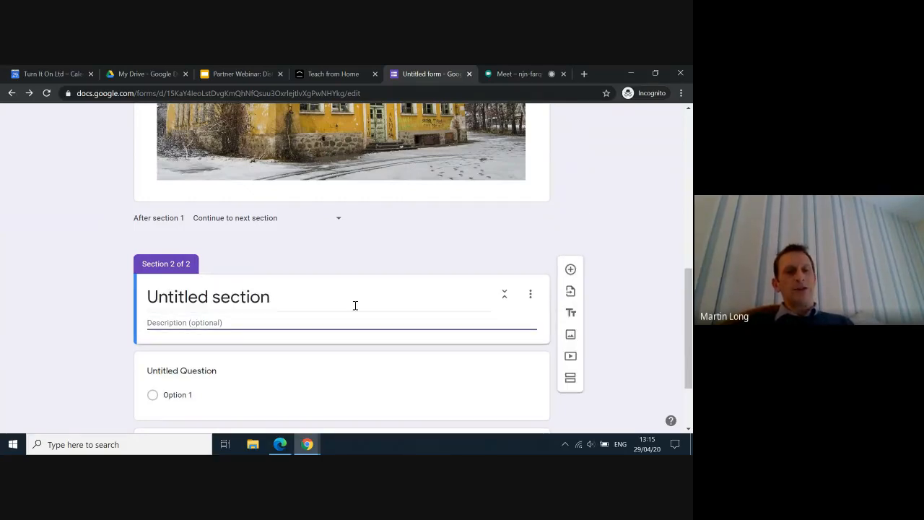
{"action": "scroll", "coordinate": [355, 304], "scroll_direction": "up", "scroll_amount": 8}
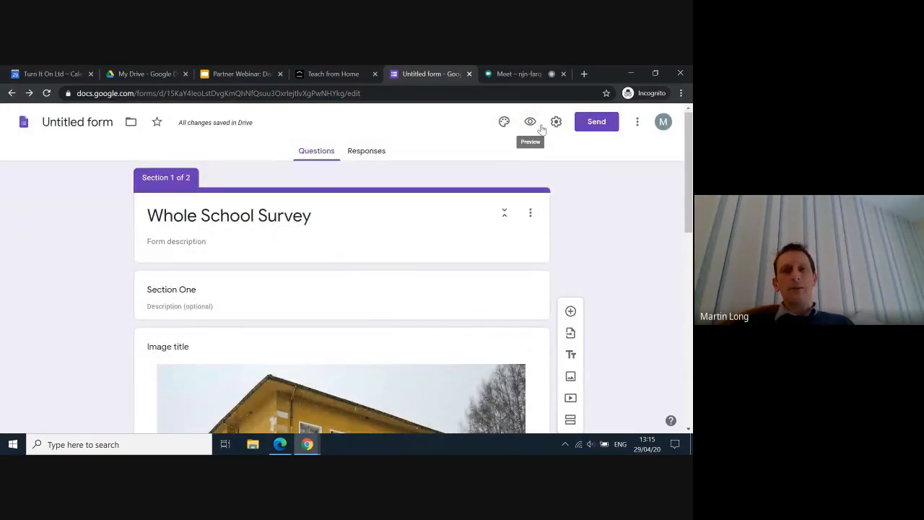
Add the custom theme colour #d000ff to the form and set the background to its dark shade.
{"action": "left_click", "coordinate": [505, 125]}
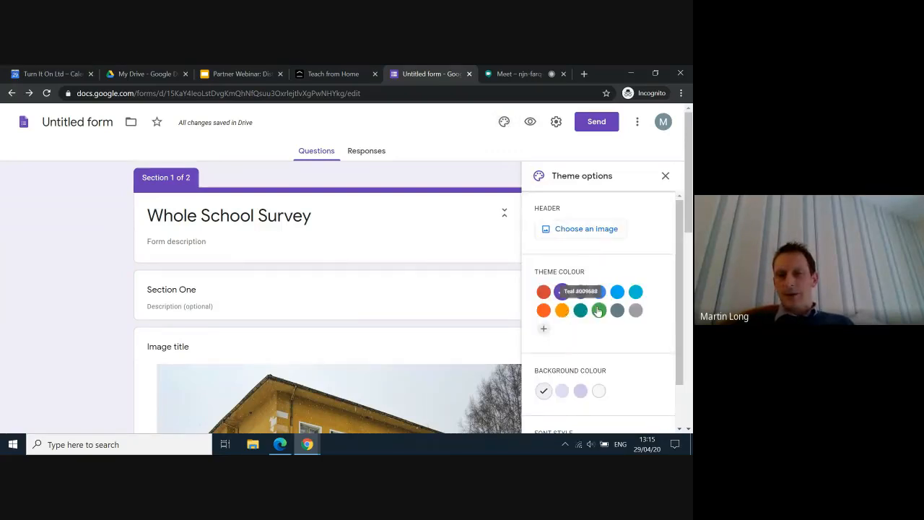
{"action": "left_click", "coordinate": [545, 332]}
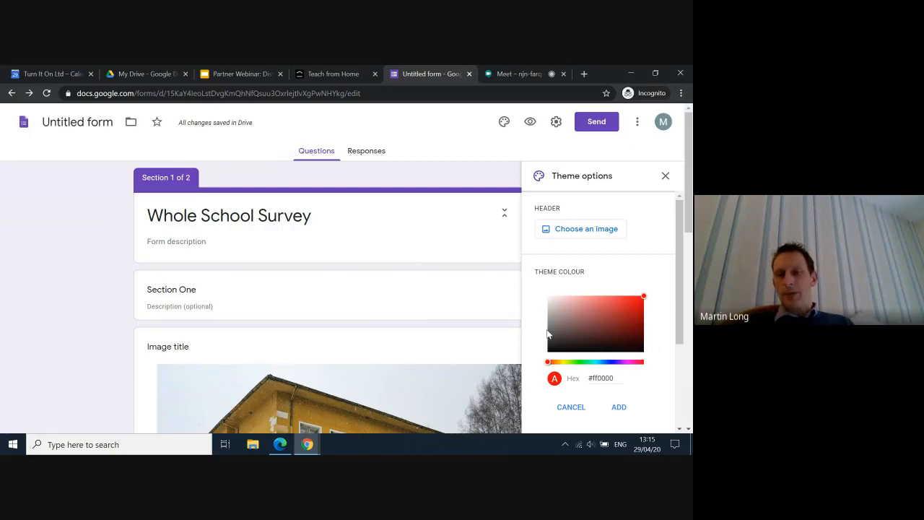
{"action": "left_click", "coordinate": [597, 362]}
{"action": "left_click_drag", "start_coordinate": [610, 366], "coordinate": [625, 366]}
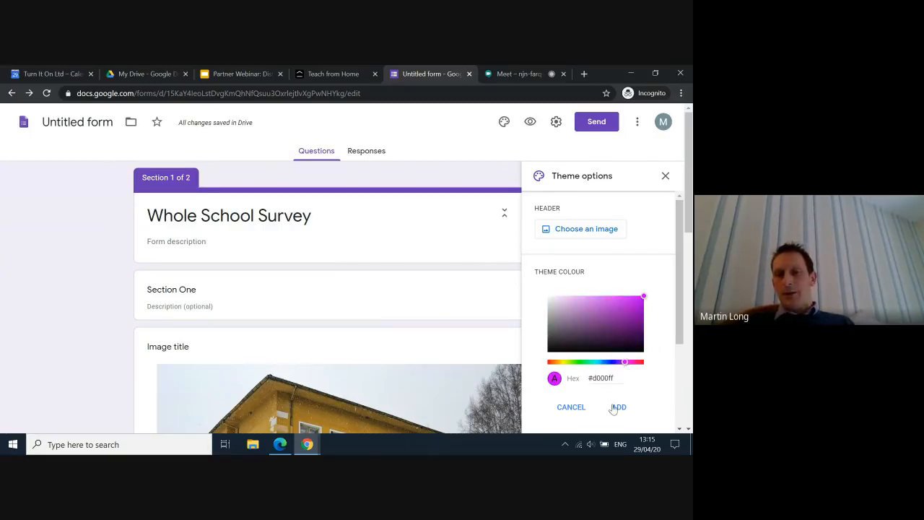
{"action": "left_click", "coordinate": [616, 407]}
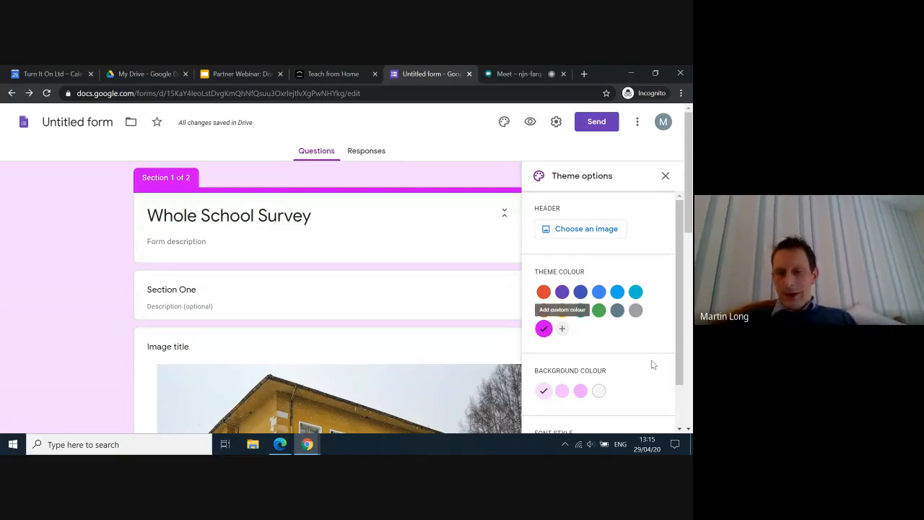
{"action": "scroll", "coordinate": [652, 366], "scroll_direction": "down", "scroll_amount": 2}
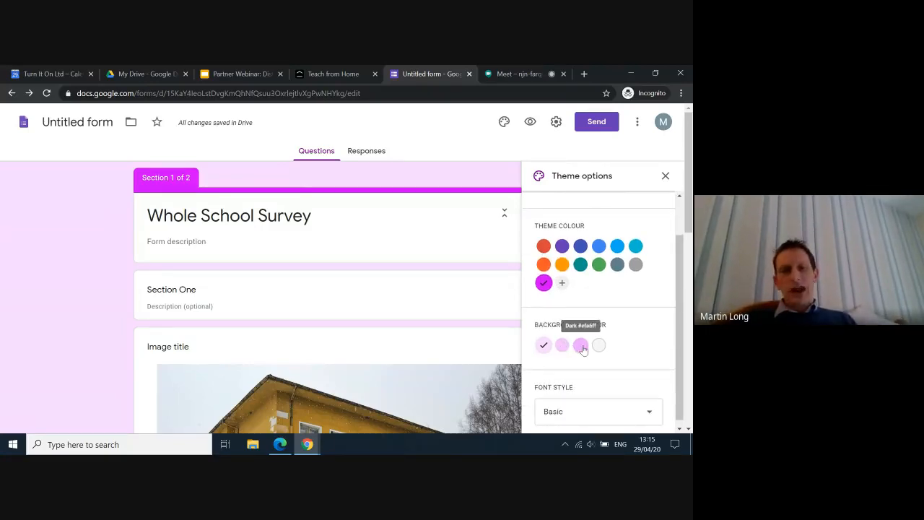
{"action": "left_click", "coordinate": [583, 350]}
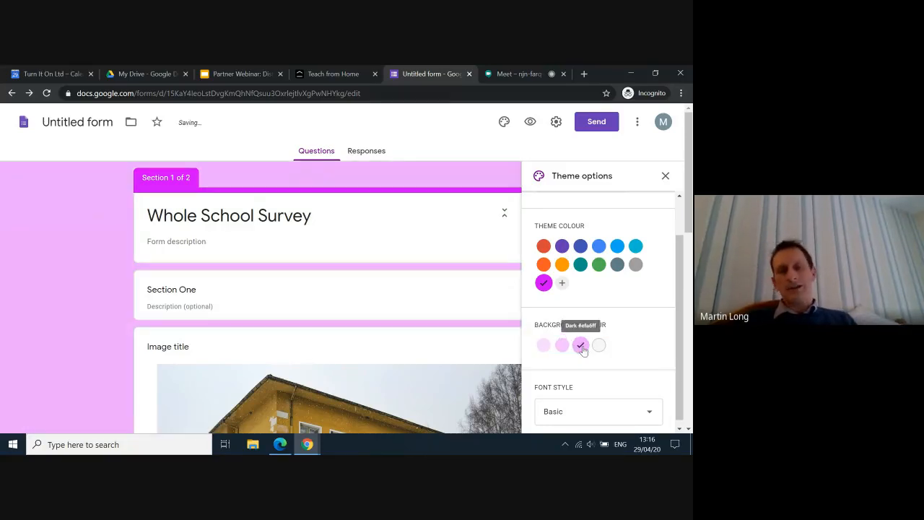
Look at the theme's font style choices without picking one.
{"action": "scroll", "coordinate": [644, 352], "scroll_direction": "down", "scroll_amount": 1}
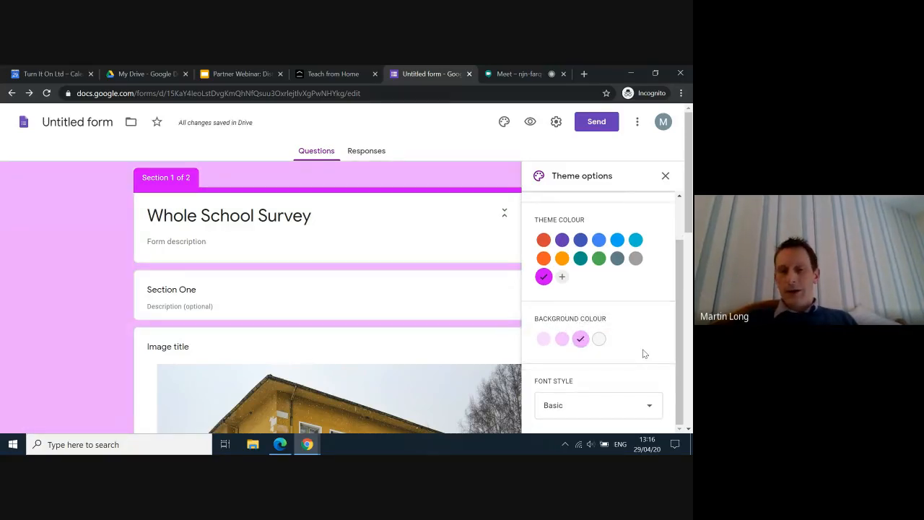
{"action": "left_click", "coordinate": [649, 413]}
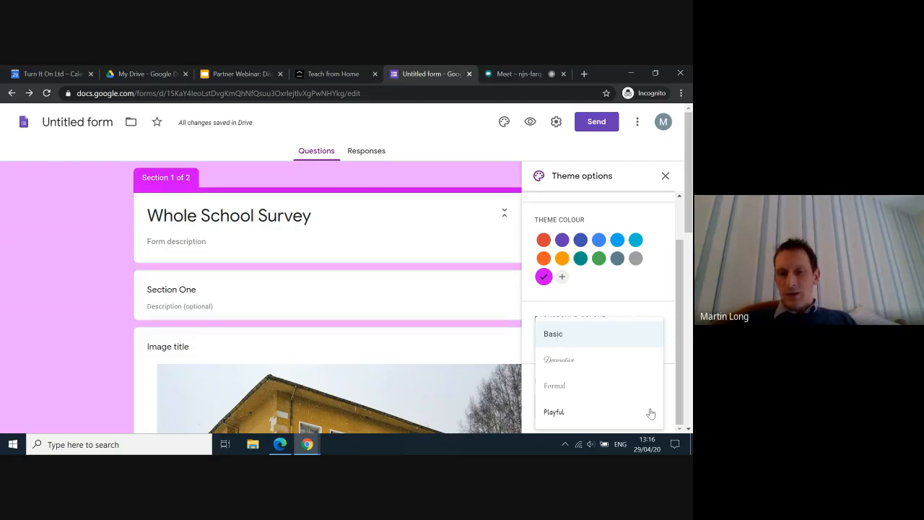
{"action": "scroll", "coordinate": [649, 413], "scroll_direction": "down", "scroll_amount": 1}
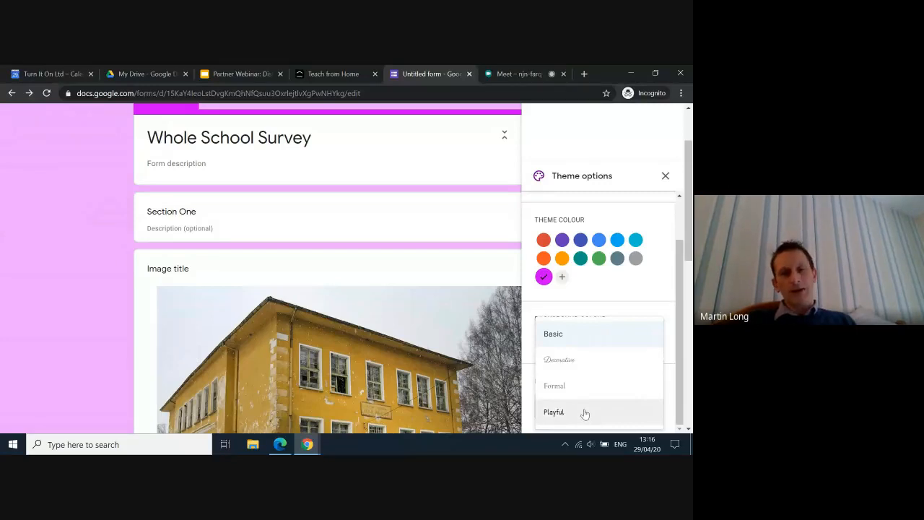
{"action": "scroll", "coordinate": [624, 308], "scroll_direction": "up", "scroll_amount": 2}
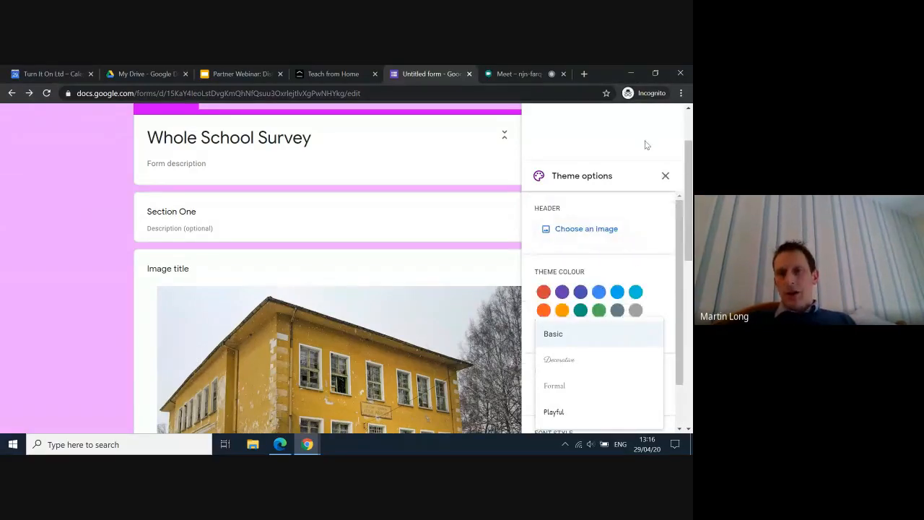
{"action": "scroll", "coordinate": [645, 145], "scroll_direction": "up", "scroll_amount": 2}
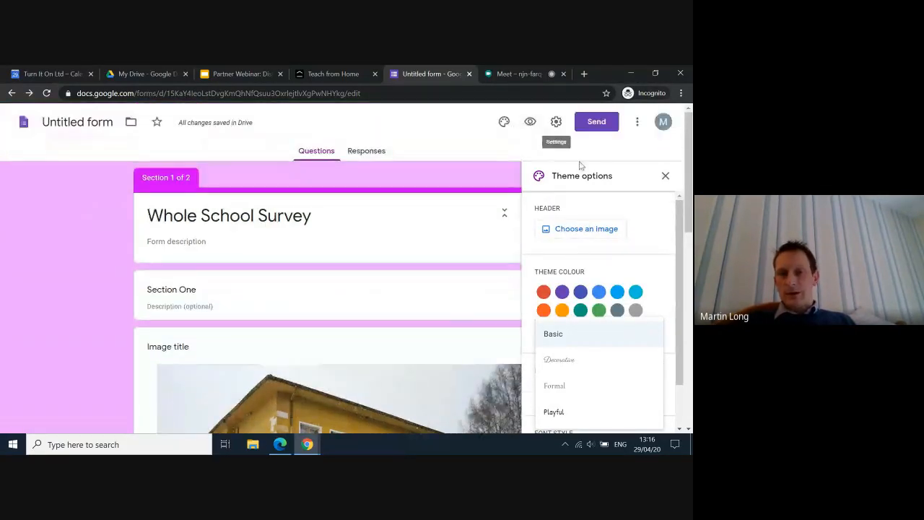
{"action": "scroll", "coordinate": [619, 242], "scroll_direction": "down", "scroll_amount": 1}
{"action": "scroll", "coordinate": [610, 241], "scroll_direction": "up", "scroll_amount": 1}
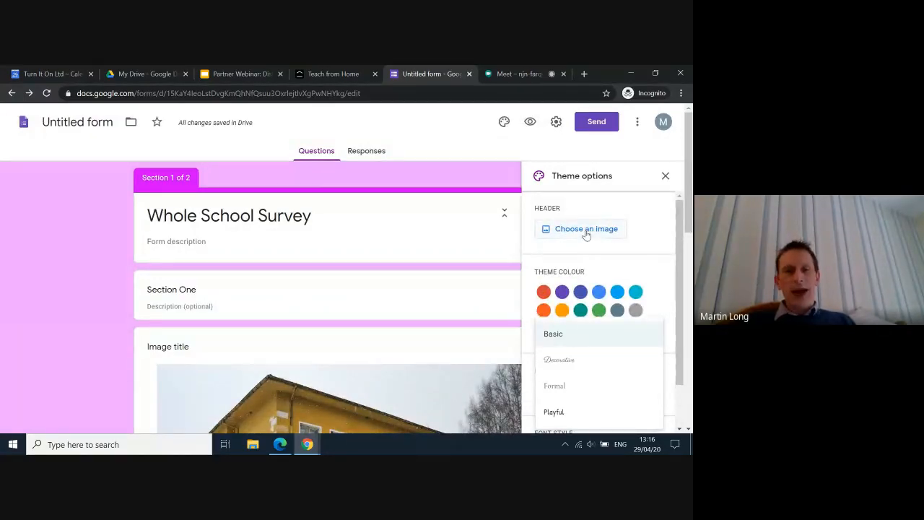
Start choosing a header image and look through the Work and School themes, the upload option and the photos source.
{"action": "left_click", "coordinate": [586, 230]}
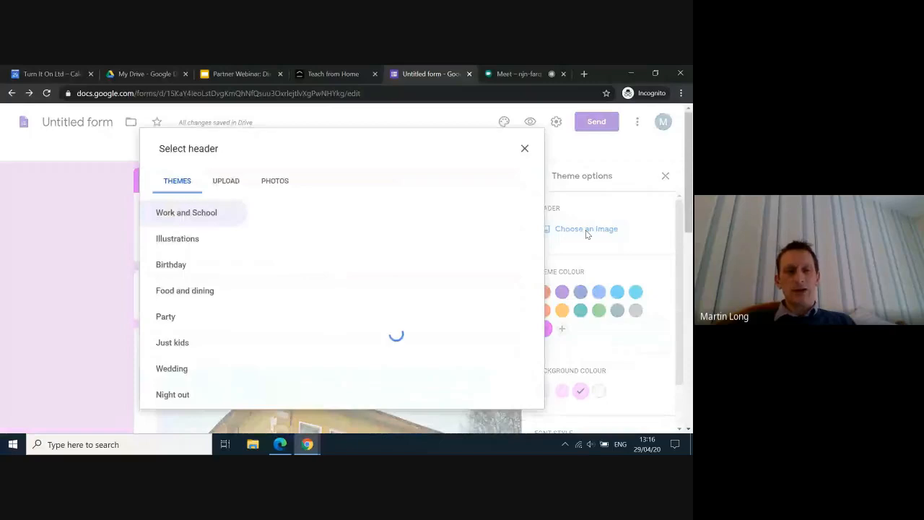
{"action": "scroll", "coordinate": [356, 321], "scroll_direction": "down", "scroll_amount": 1}
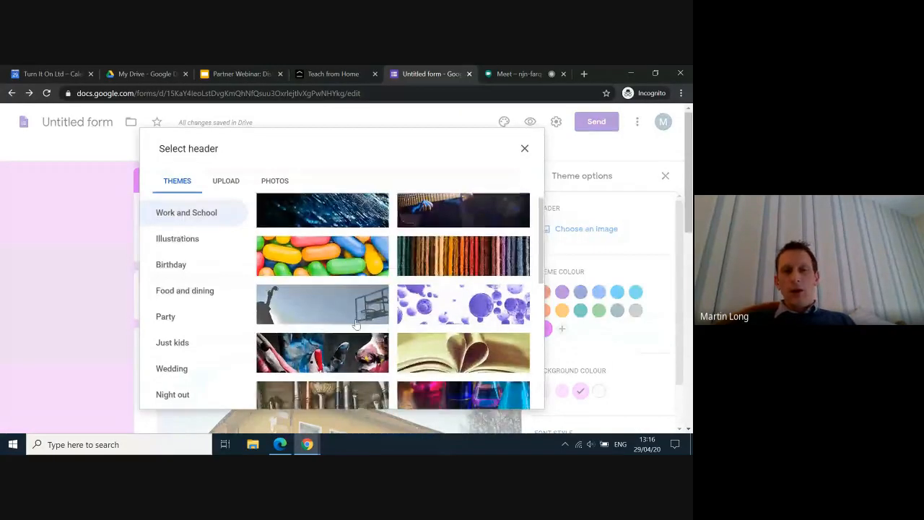
{"action": "scroll", "coordinate": [357, 324], "scroll_direction": "down", "scroll_amount": 2}
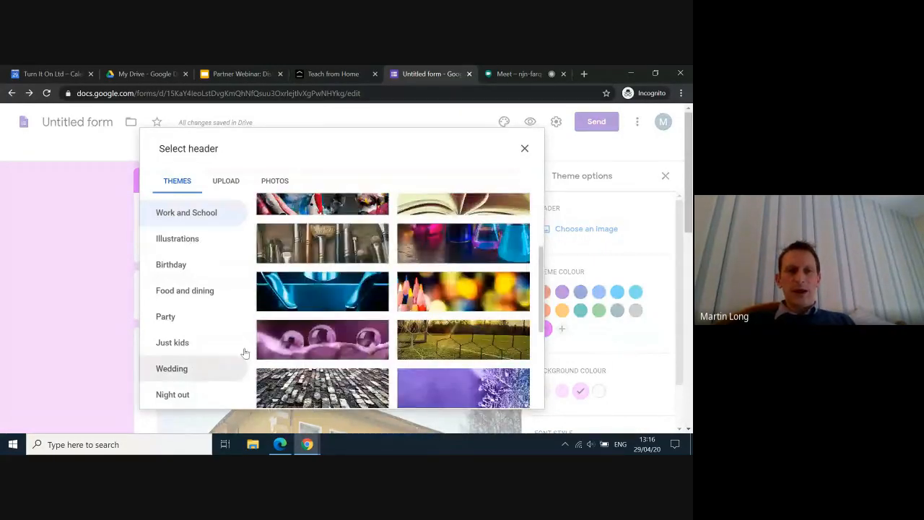
{"action": "left_click", "coordinate": [227, 185]}
{"action": "left_click", "coordinate": [274, 181]}
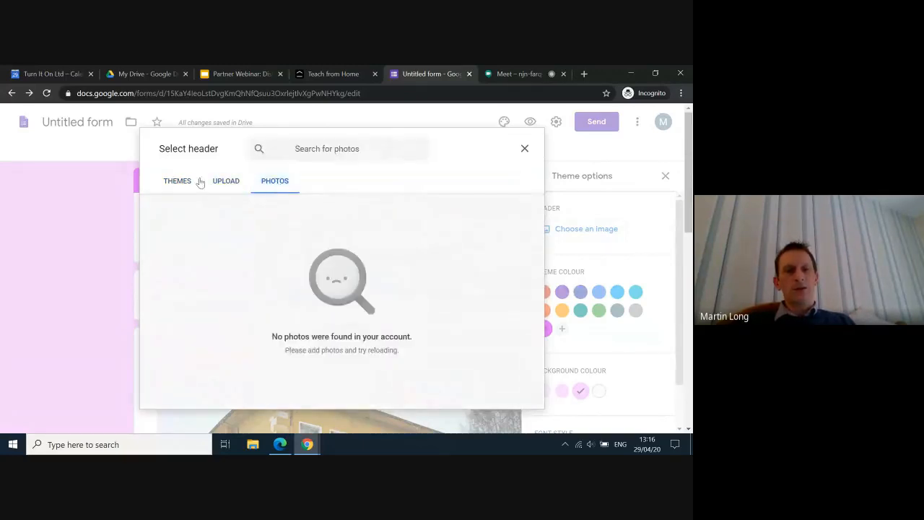
Insert the coloured laboratory flasks picture from the Work and School themes as the header, close the theme options and review the form.
{"action": "left_click", "coordinate": [179, 182]}
{"action": "scroll", "coordinate": [380, 321], "scroll_direction": "down", "scroll_amount": 1}
{"action": "scroll", "coordinate": [380, 320], "scroll_direction": "down", "scroll_amount": 3}
{"action": "scroll", "coordinate": [380, 321], "scroll_direction": "up", "scroll_amount": 2}
{"action": "scroll", "coordinate": [380, 321], "scroll_direction": "down", "scroll_amount": 1}
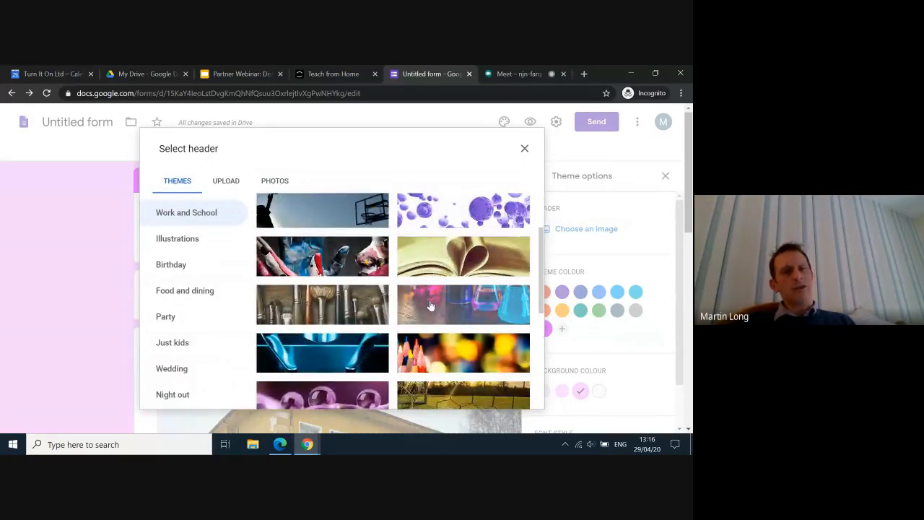
{"action": "left_click", "coordinate": [430, 307]}
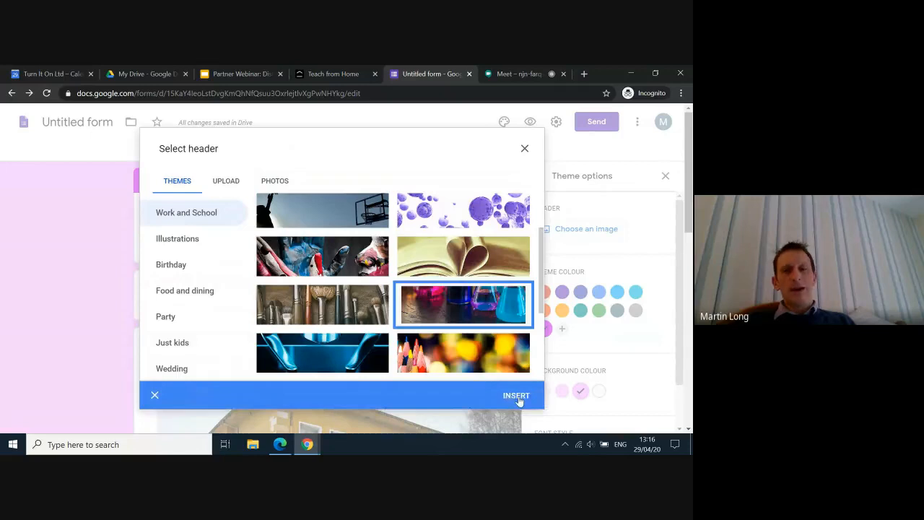
{"action": "left_click", "coordinate": [517, 396]}
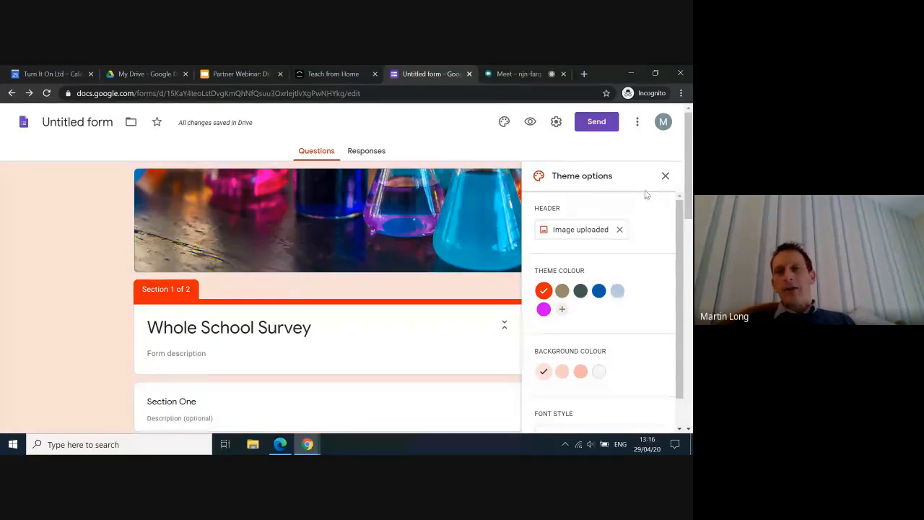
{"action": "left_click", "coordinate": [665, 176]}
{"action": "scroll", "coordinate": [627, 298], "scroll_direction": "down", "scroll_amount": 3}
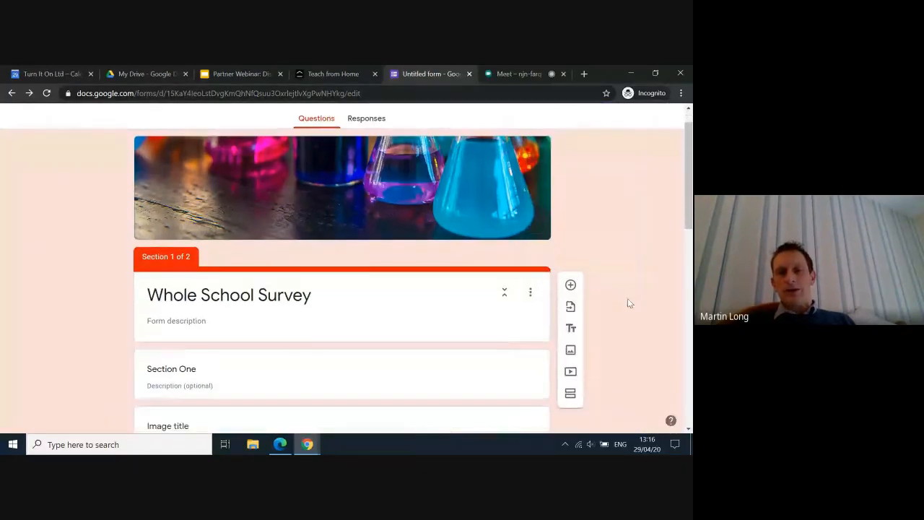
{"action": "scroll", "coordinate": [628, 298], "scroll_direction": "down", "scroll_amount": 2}
{"action": "scroll", "coordinate": [627, 298], "scroll_direction": "up", "scroll_amount": 4}
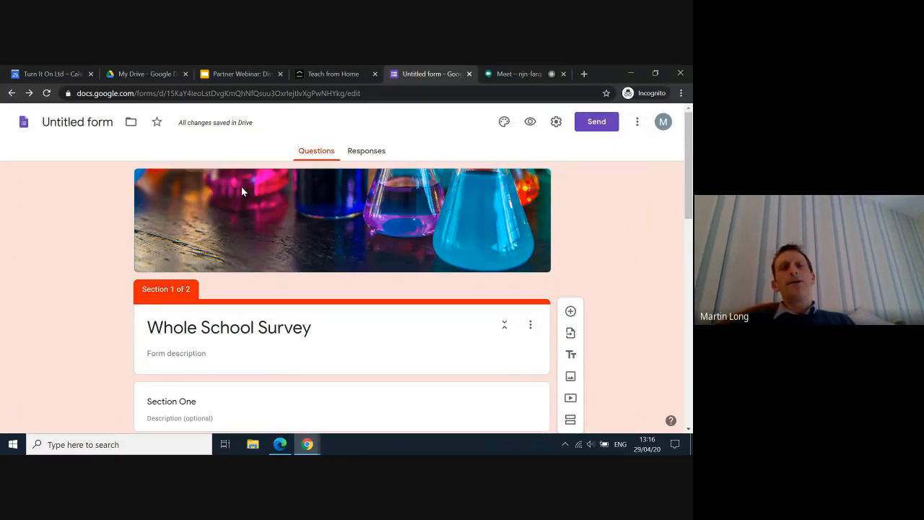
Return to the Forms home page and look at the recent forms and the ownership filter without changing it.
{"action": "left_click", "coordinate": [24, 124]}
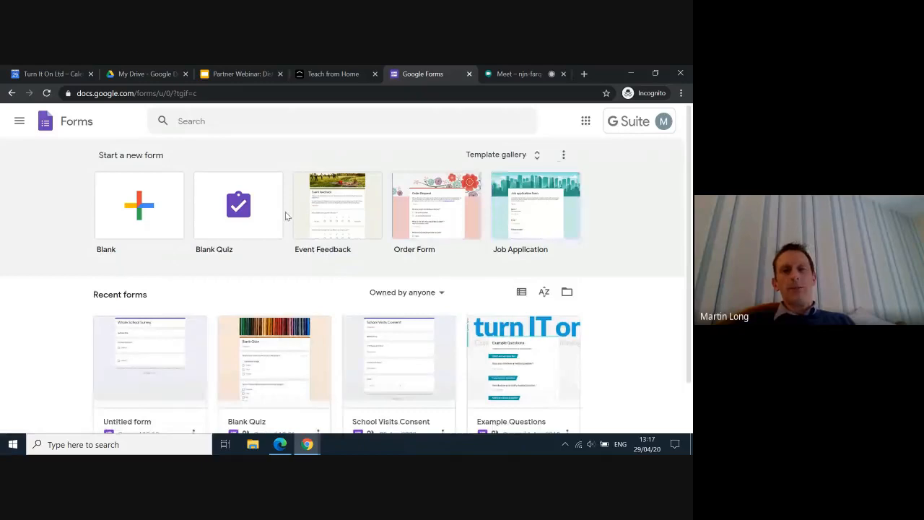
{"action": "left_click", "coordinate": [166, 361]}
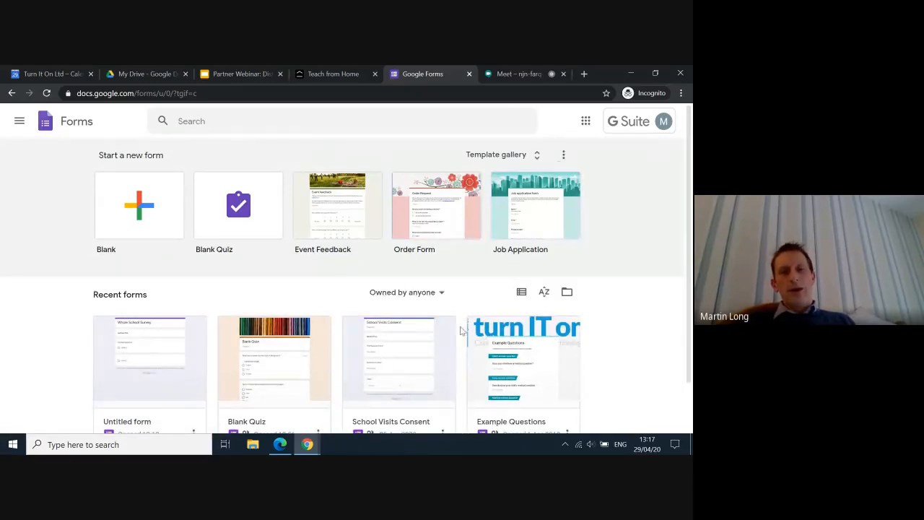
{"action": "left_click", "coordinate": [438, 294]}
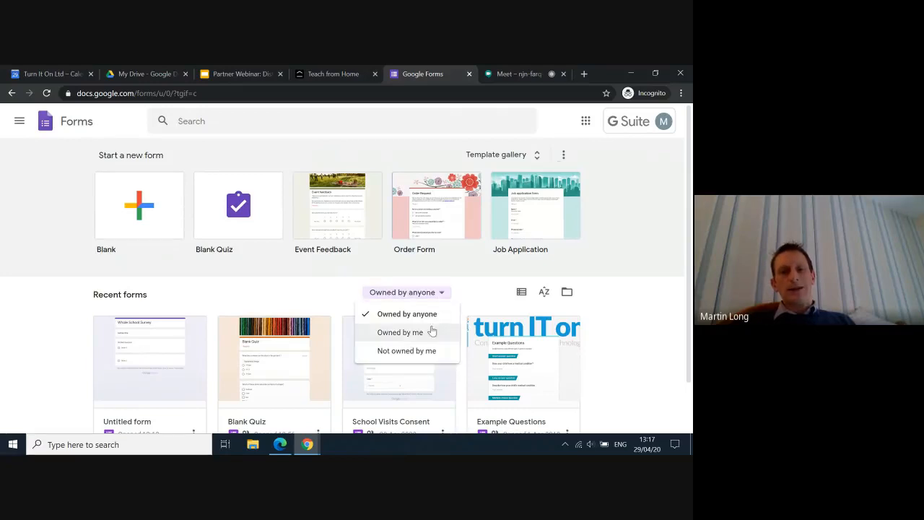
{"action": "left_click", "coordinate": [645, 379]}
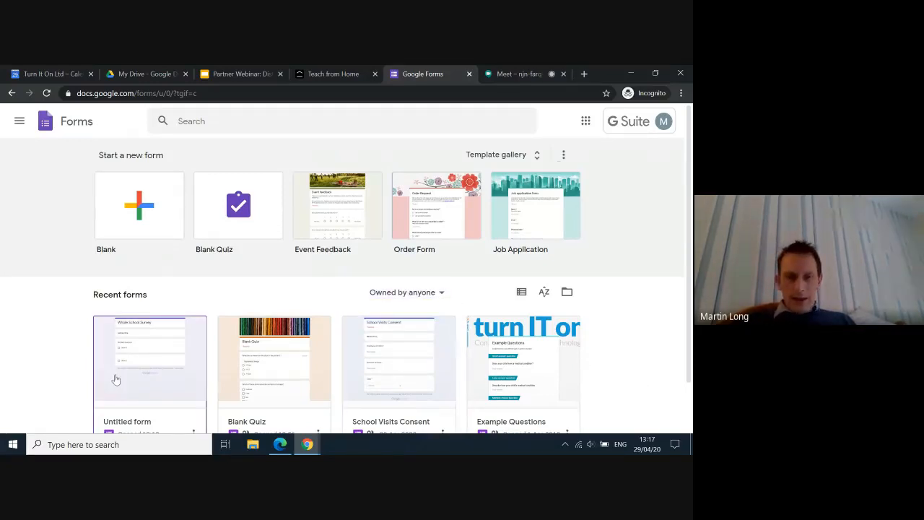
{"action": "scroll", "coordinate": [105, 376], "scroll_direction": "down", "scroll_amount": 1}
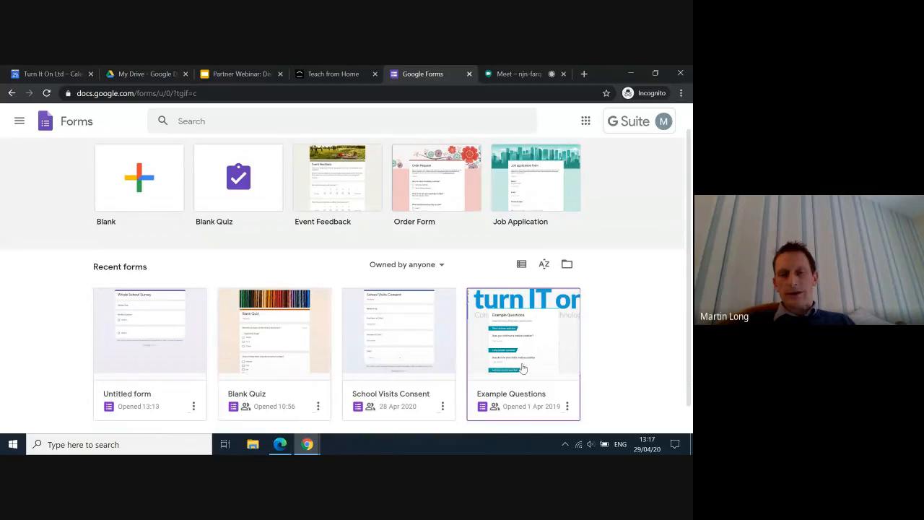
Open the Example Questions form from the recent forms and preview it.
{"action": "left_click", "coordinate": [522, 368]}
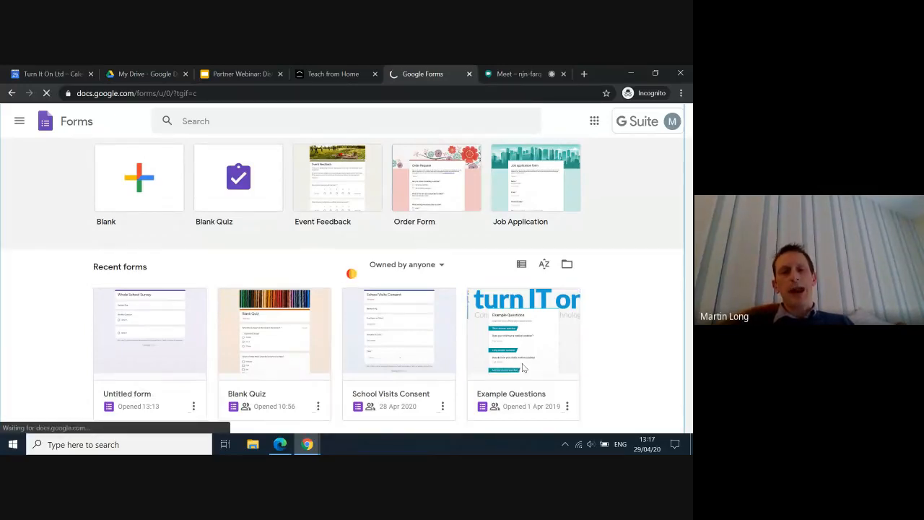
{"action": "scroll", "coordinate": [390, 357], "scroll_direction": "down", "scroll_amount": 3}
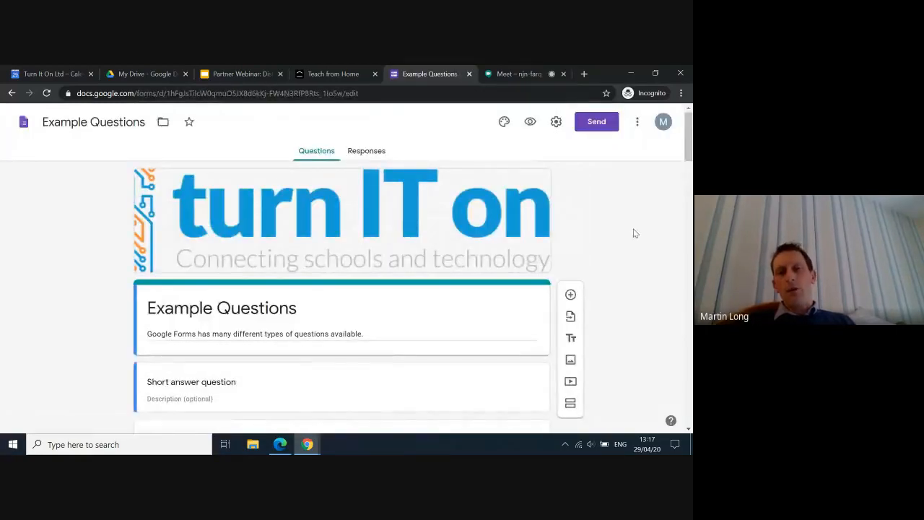
{"action": "left_click", "coordinate": [531, 123]}
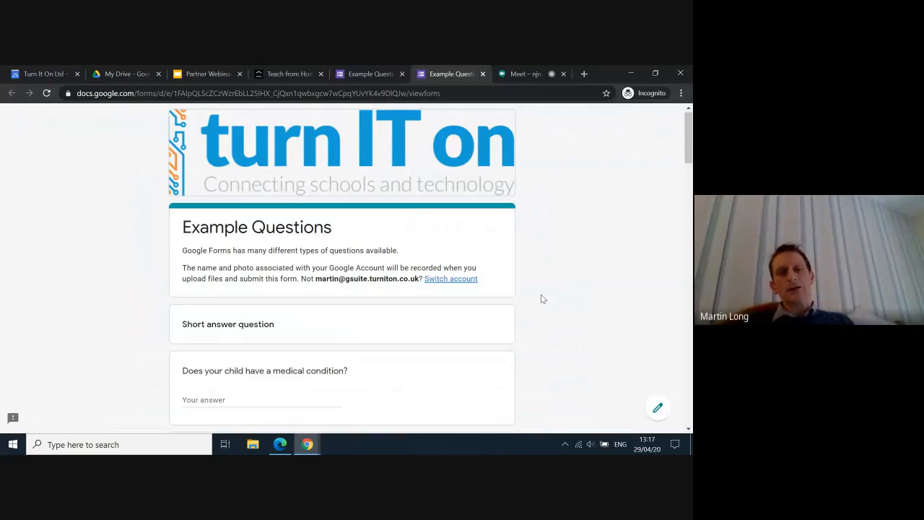
Examine the question types in the Example Questions preview, from short answer to date and time, and return to its beginning.
{"action": "scroll", "coordinate": [574, 322], "scroll_direction": "down", "scroll_amount": 1}
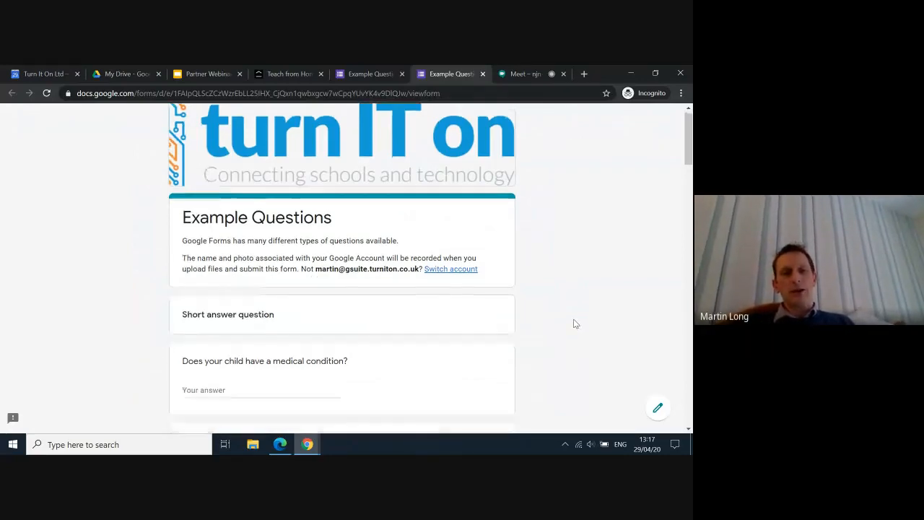
{"action": "scroll", "coordinate": [576, 324], "scroll_direction": "down", "scroll_amount": 4}
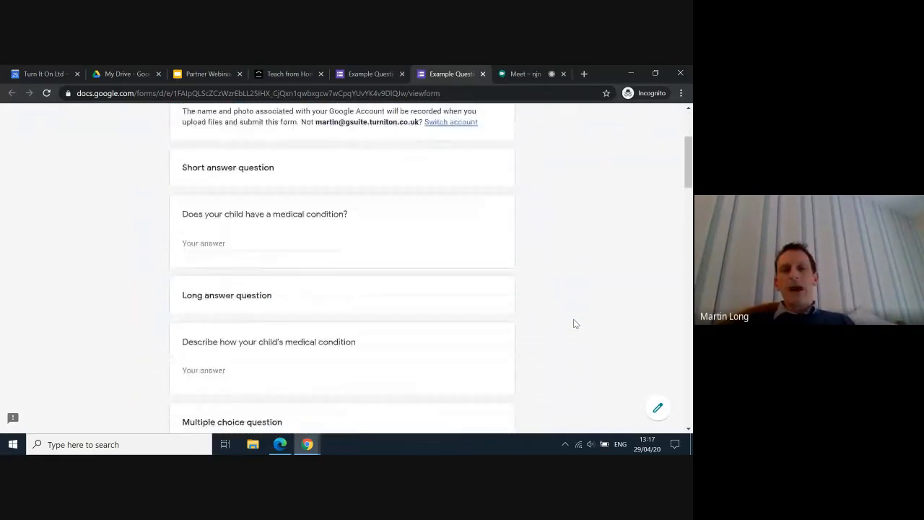
{"action": "scroll", "coordinate": [576, 323], "scroll_direction": "down", "scroll_amount": 9}
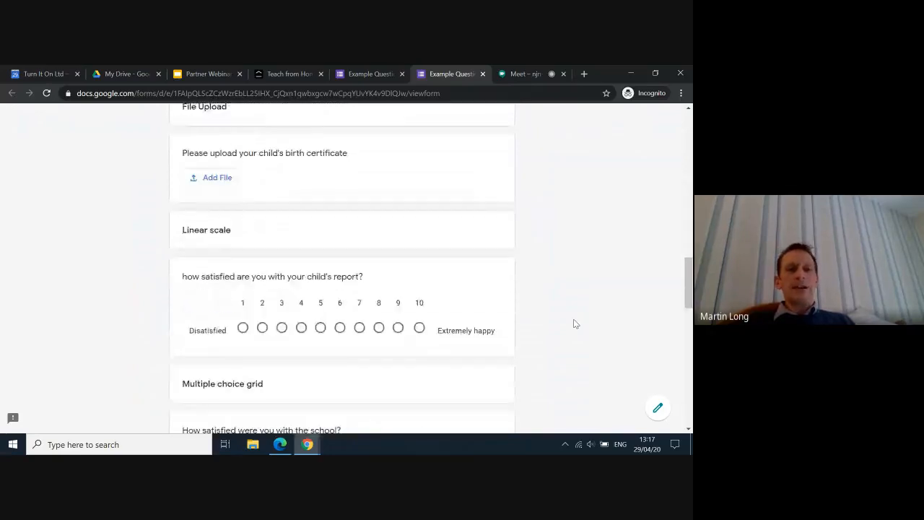
{"action": "scroll", "coordinate": [576, 324], "scroll_direction": "down", "scroll_amount": 6}
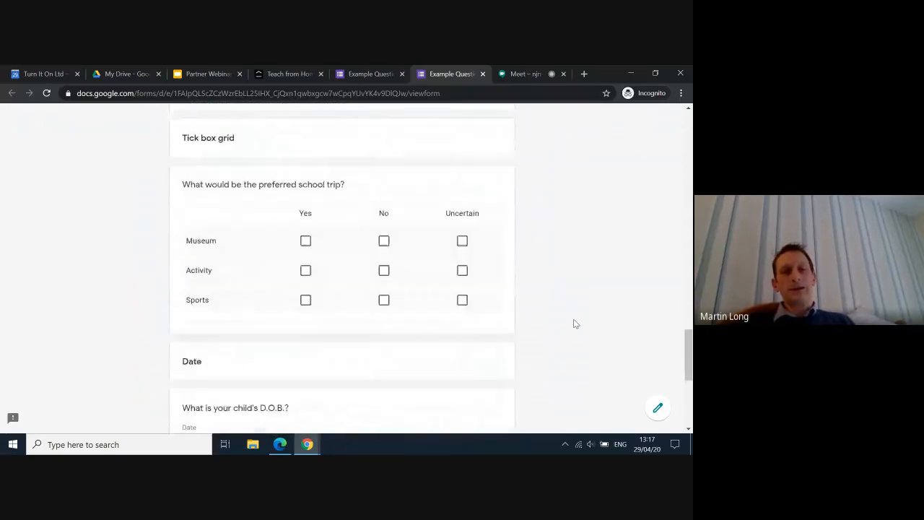
{"action": "scroll", "coordinate": [575, 323], "scroll_direction": "down", "scroll_amount": 3}
{"action": "scroll", "coordinate": [575, 324], "scroll_direction": "up", "scroll_amount": 2}
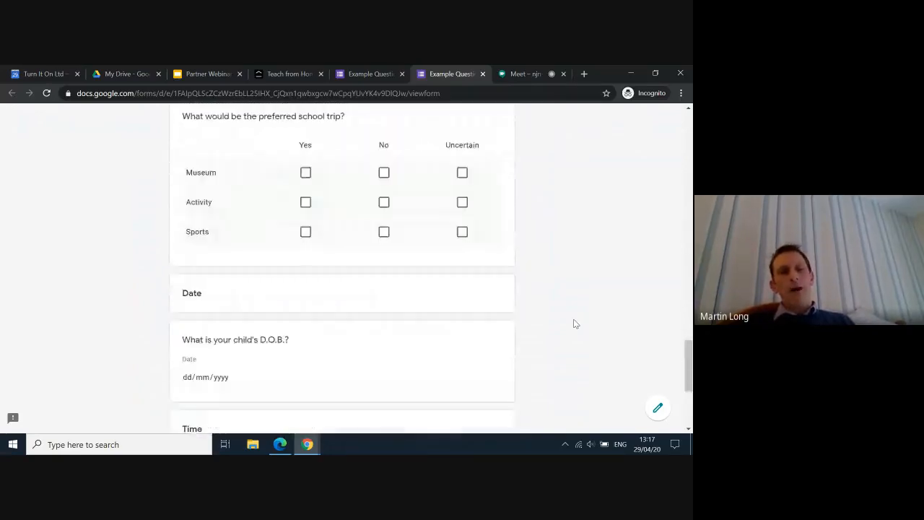
{"action": "scroll", "coordinate": [576, 324], "scroll_direction": "up", "scroll_amount": 15}
{"action": "scroll", "coordinate": [576, 323], "scroll_direction": "up", "scroll_amount": 3}
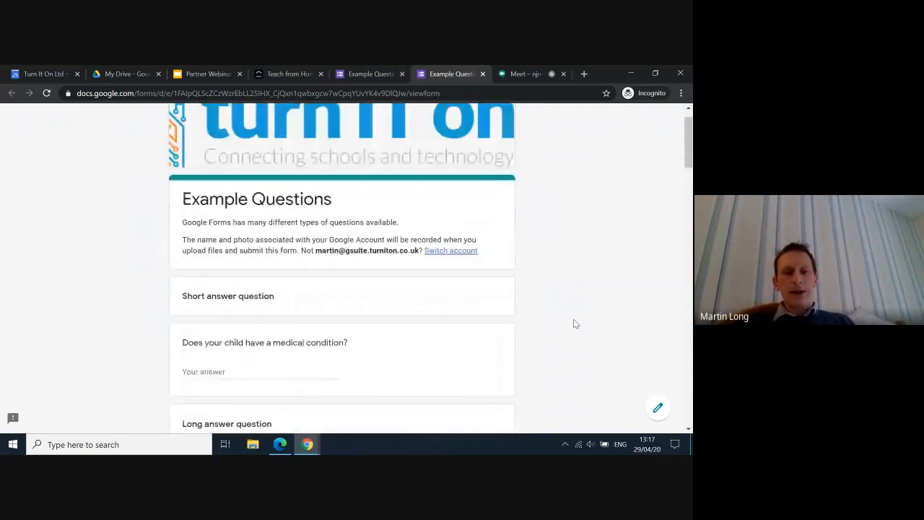
Answer the short answer question about the child having a medical condition with "No".
{"action": "scroll", "coordinate": [272, 256], "scroll_direction": "down", "scroll_amount": 2}
{"action": "left_click", "coordinate": [273, 257]}
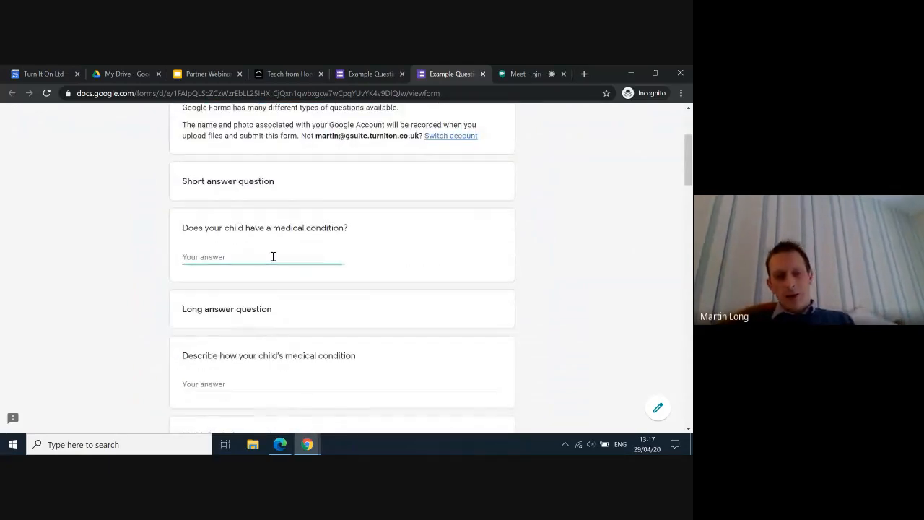
{"action": "type", "text": "No"}
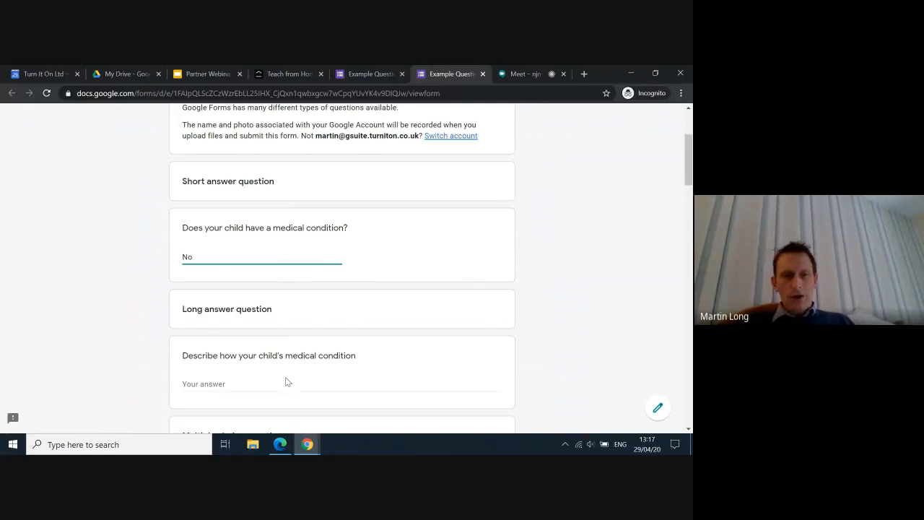
Answer the long answer question describing the child's medical condition with "Not applicable".
{"action": "scroll", "coordinate": [284, 381], "scroll_direction": "down", "scroll_amount": 2}
{"action": "scroll", "coordinate": [284, 300], "scroll_direction": "down", "scroll_amount": 1}
{"action": "left_click", "coordinate": [253, 270]}
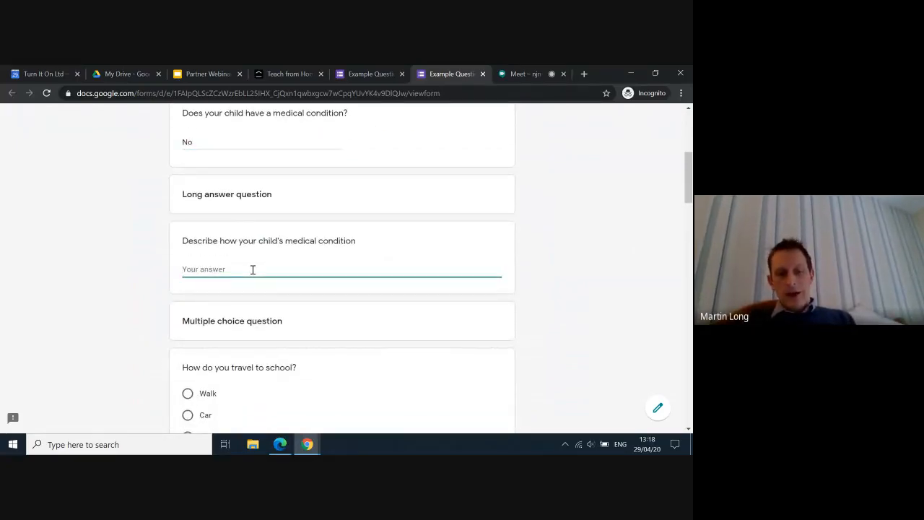
{"action": "type", "text": "Not appli"}
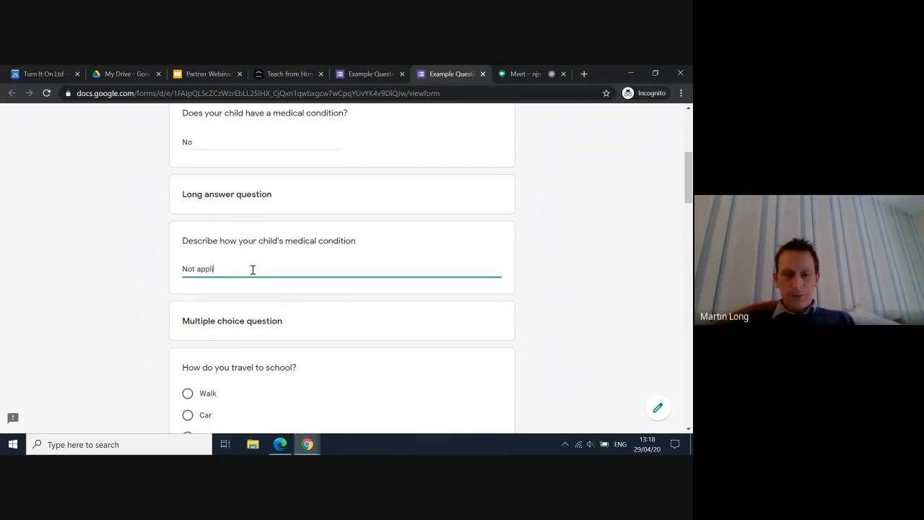
{"action": "type", "text": "cable"}
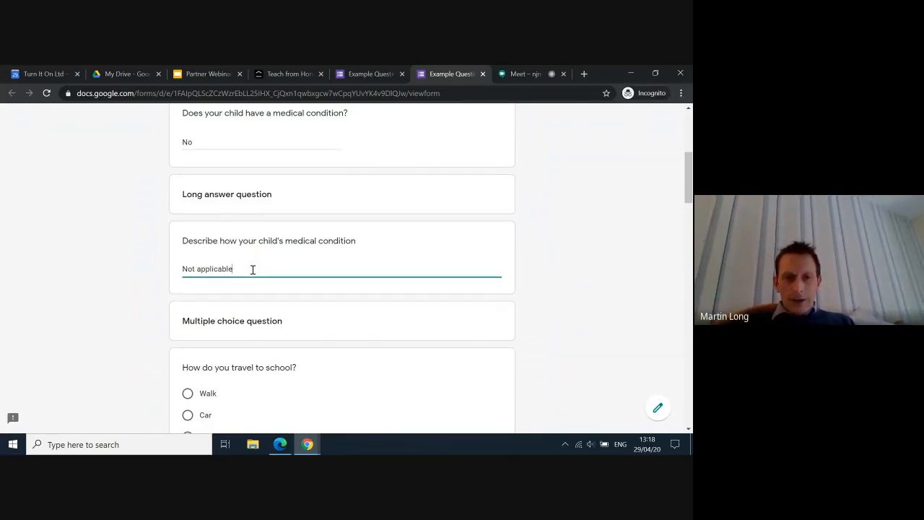
{"action": "left_click", "coordinate": [265, 324]}
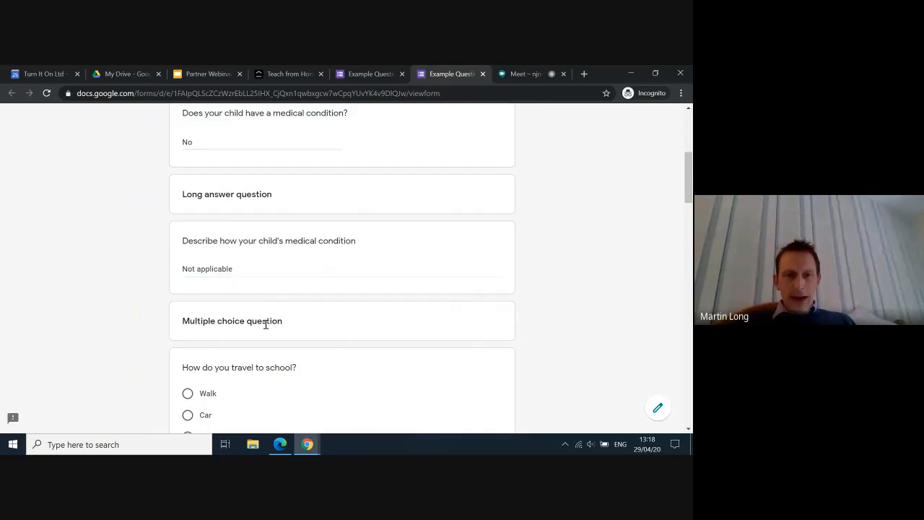
Choose Walk as the answer to how you travel to school.
{"action": "scroll", "coordinate": [266, 325], "scroll_direction": "down", "scroll_amount": 1}
{"action": "scroll", "coordinate": [266, 325], "scroll_direction": "down", "scroll_amount": 3}
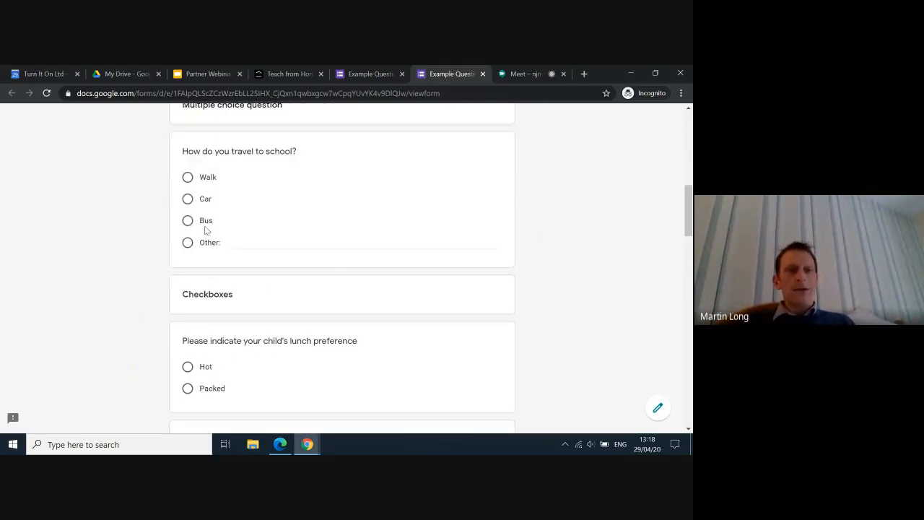
{"action": "left_click", "coordinate": [188, 180]}
{"action": "scroll", "coordinate": [189, 231], "scroll_direction": "down", "scroll_amount": 2}
{"action": "scroll", "coordinate": [189, 245], "scroll_direction": "up", "scroll_amount": 2}
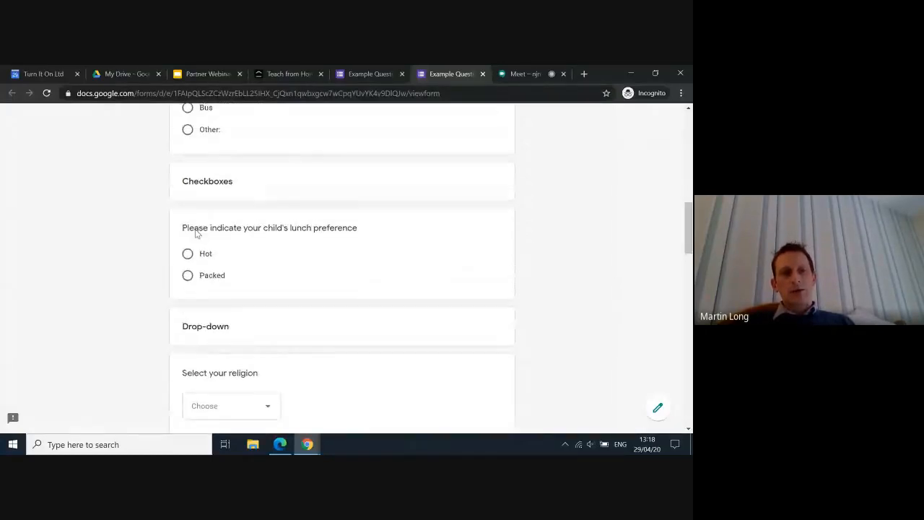
Leave the lunch preference unanswered and choose Church of England for the religion question.
{"action": "scroll", "coordinate": [195, 234], "scroll_direction": "down", "scroll_amount": 2}
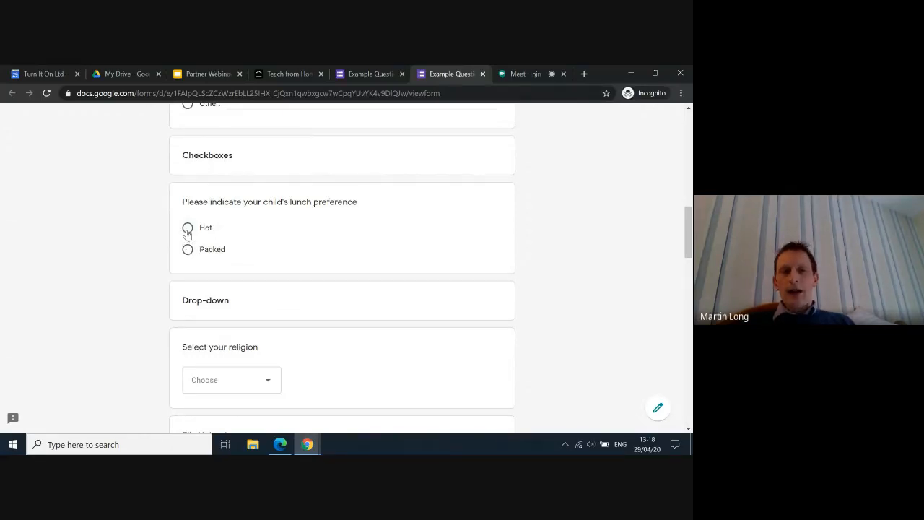
{"action": "scroll", "coordinate": [249, 280], "scroll_direction": "down", "scroll_amount": 2}
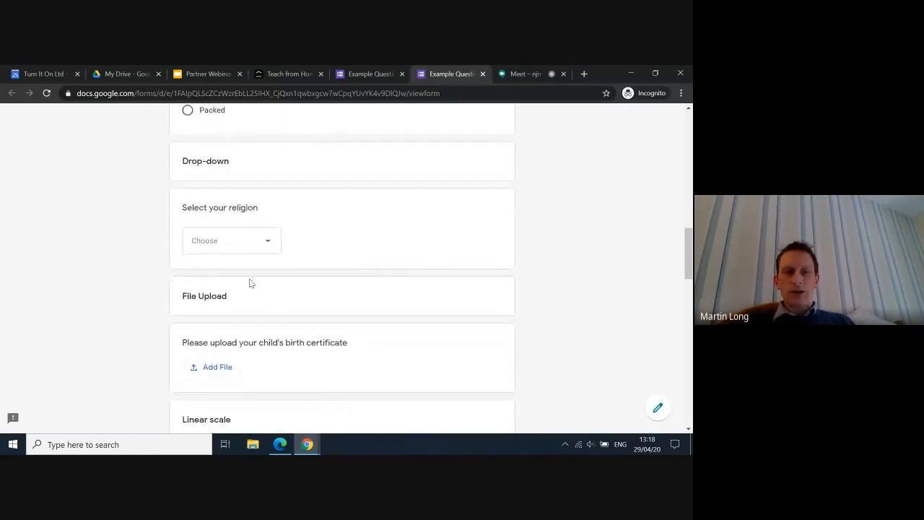
{"action": "left_click", "coordinate": [266, 247]}
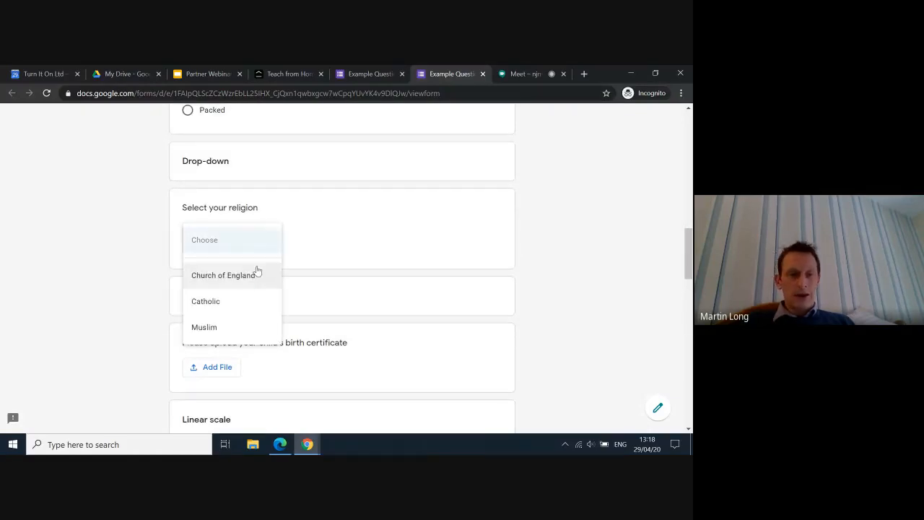
{"action": "left_click", "coordinate": [255, 276]}
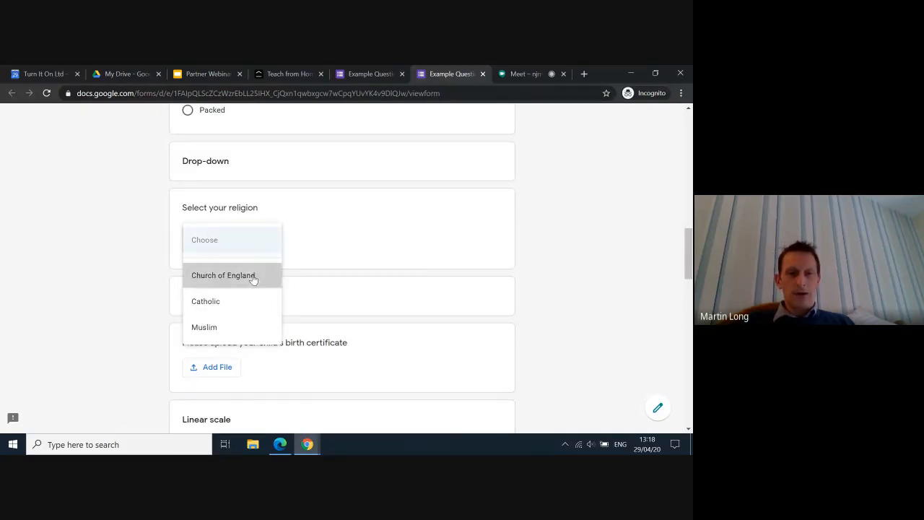
Skip the birth certificate upload and rate satisfaction with the child's report as 9 on the linear scale.
{"action": "scroll", "coordinate": [323, 290], "scroll_direction": "down", "scroll_amount": 1}
{"action": "scroll", "coordinate": [323, 289], "scroll_direction": "down", "scroll_amount": 2}
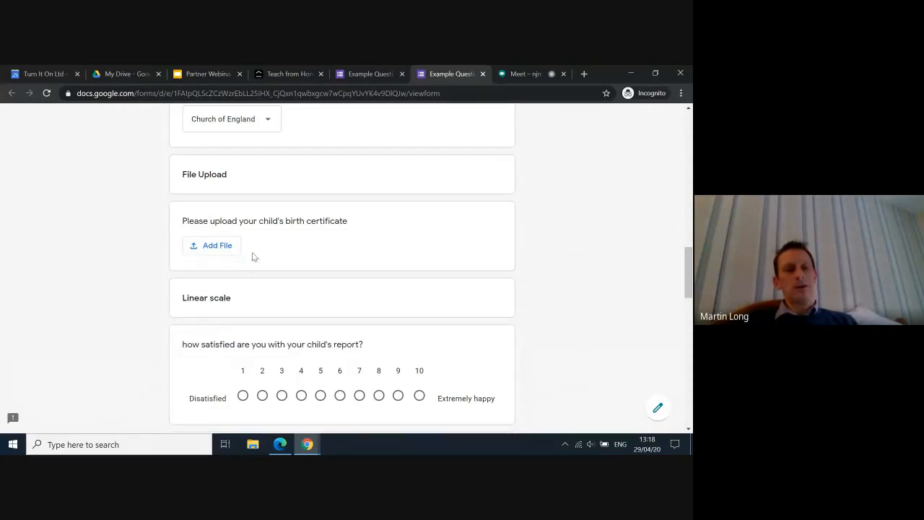
{"action": "scroll", "coordinate": [252, 256], "scroll_direction": "down", "scroll_amount": 2}
{"action": "scroll", "coordinate": [252, 256], "scroll_direction": "down", "scroll_amount": 1}
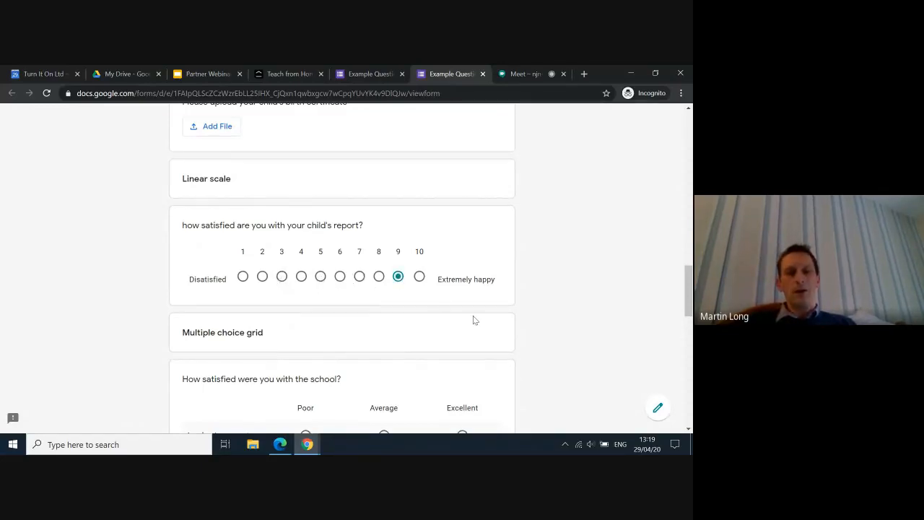
In the school satisfaction grid, rate academic support Poor, pastoral support Excellent and administration Average.
{"action": "scroll", "coordinate": [473, 316], "scroll_direction": "down", "scroll_amount": 1}
{"action": "scroll", "coordinate": [473, 318], "scroll_direction": "down", "scroll_amount": 3}
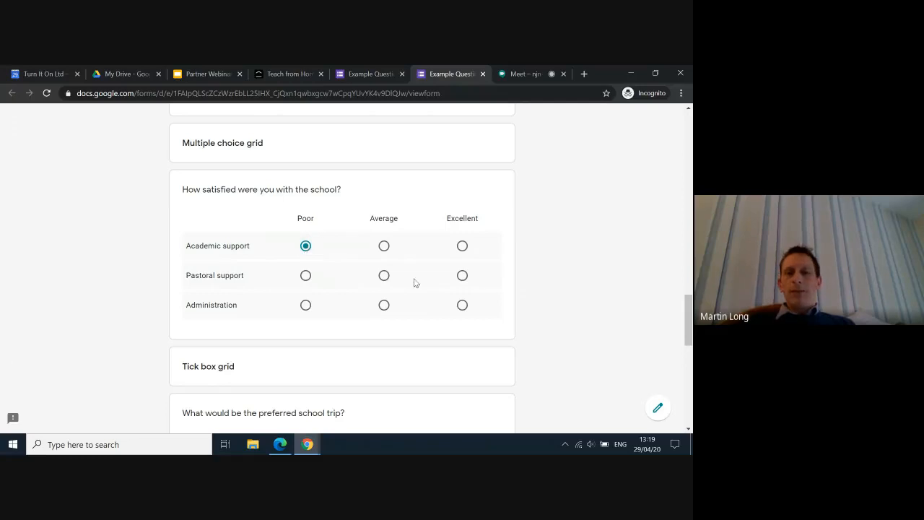
{"action": "left_click", "coordinate": [461, 279]}
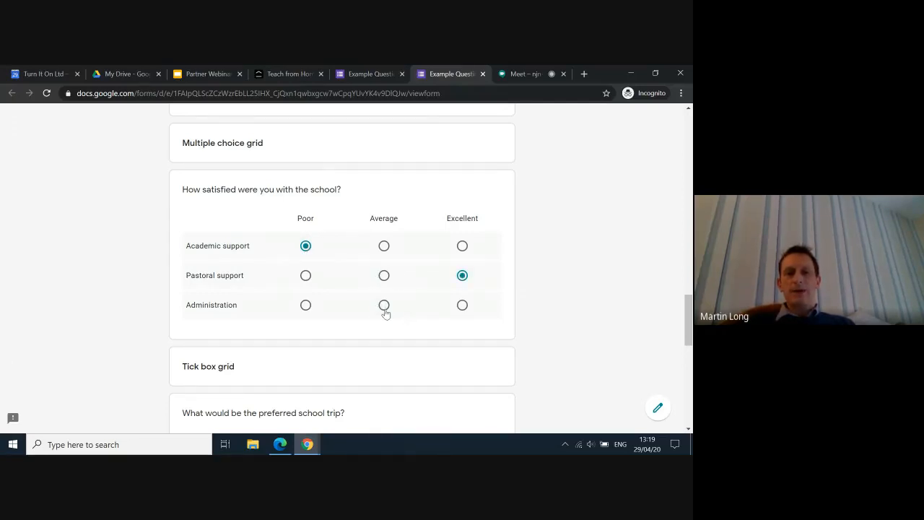
In the preferred school trip grid, tick No for Museum and Yes for Activity.
{"action": "scroll", "coordinate": [385, 312], "scroll_direction": "down", "scroll_amount": 3}
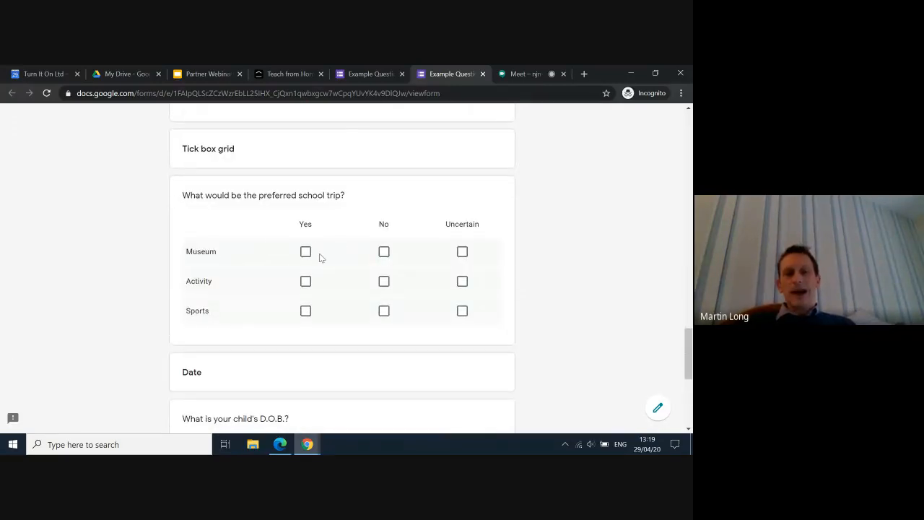
{"action": "scroll", "coordinate": [322, 255], "scroll_direction": "up", "scroll_amount": 1}
{"action": "scroll", "coordinate": [322, 254], "scroll_direction": "down", "scroll_amount": 1}
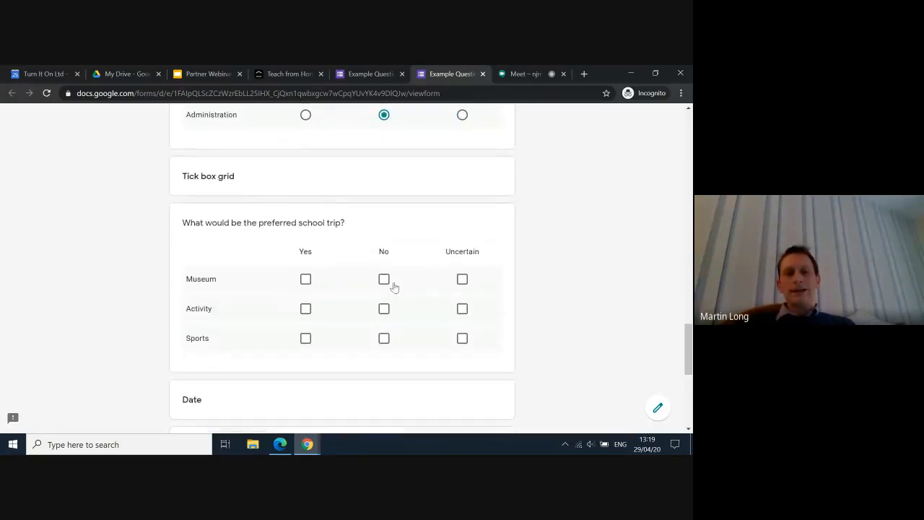
{"action": "left_click", "coordinate": [384, 280]}
{"action": "left_click", "coordinate": [306, 308]}
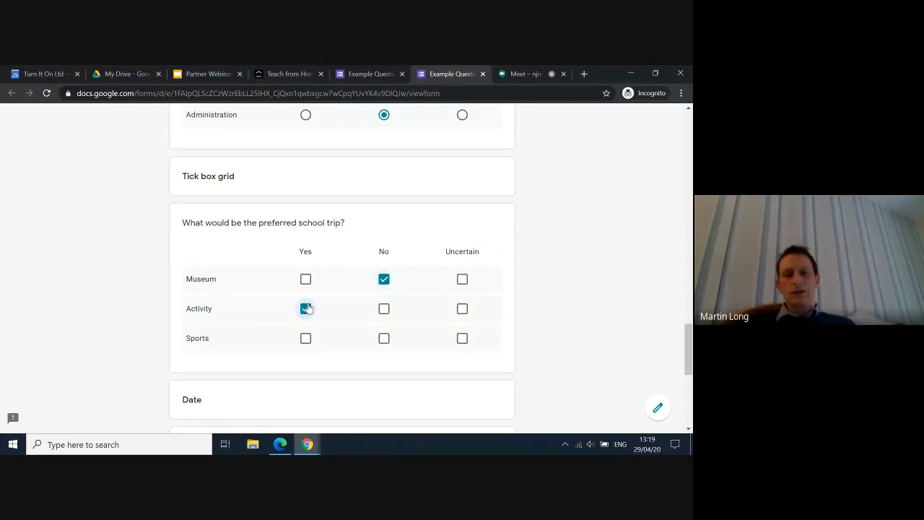
Tick No as a second answer in the Activity row of the school trip grid and clear it again.
{"action": "right_click", "coordinate": [384, 309]}
{"action": "left_click", "coordinate": [384, 309]}
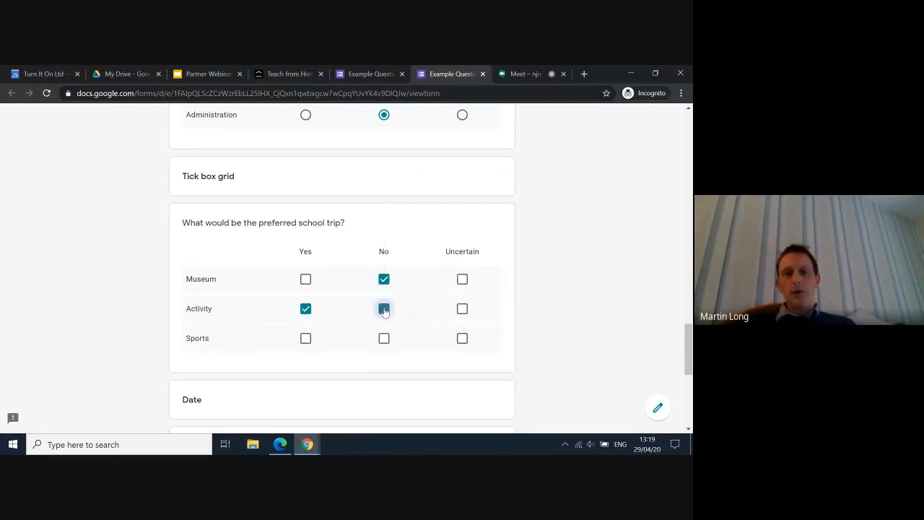
{"action": "scroll", "coordinate": [383, 313], "scroll_direction": "up", "scroll_amount": 3}
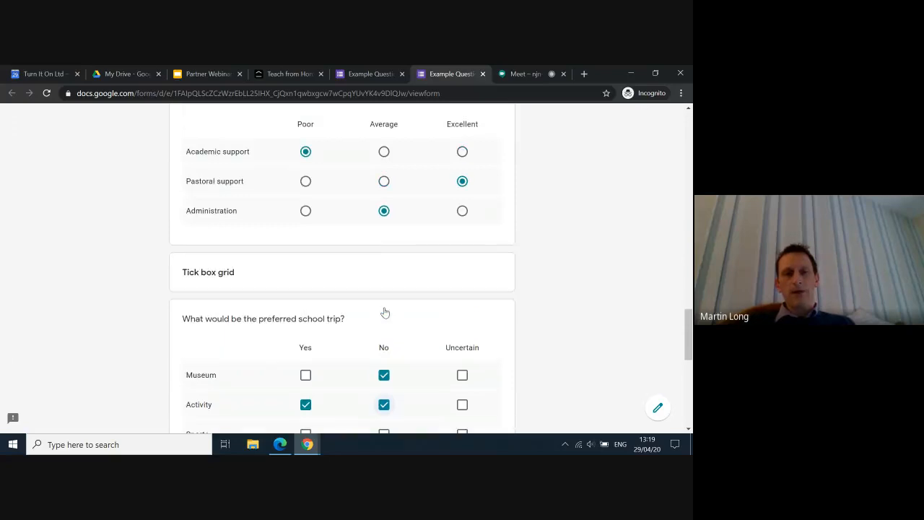
{"action": "scroll", "coordinate": [383, 311], "scroll_direction": "down", "scroll_amount": 4}
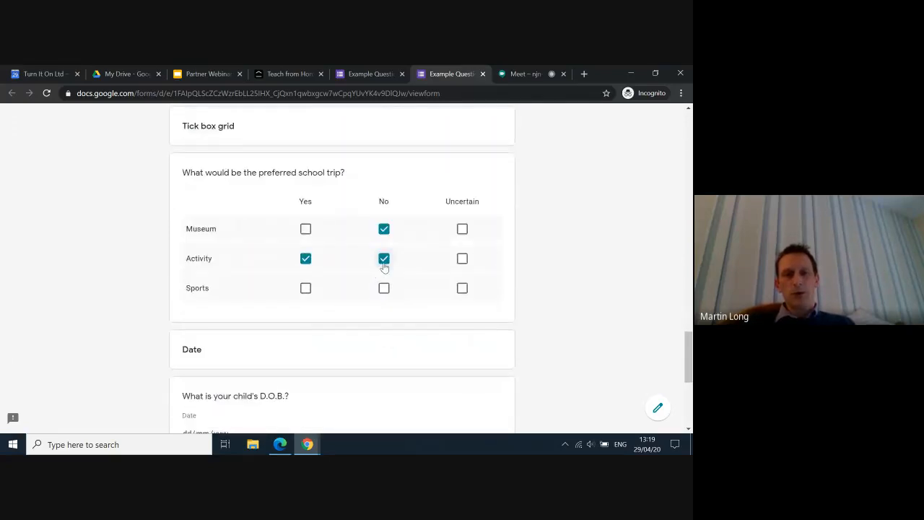
{"action": "left_click", "coordinate": [383, 260]}
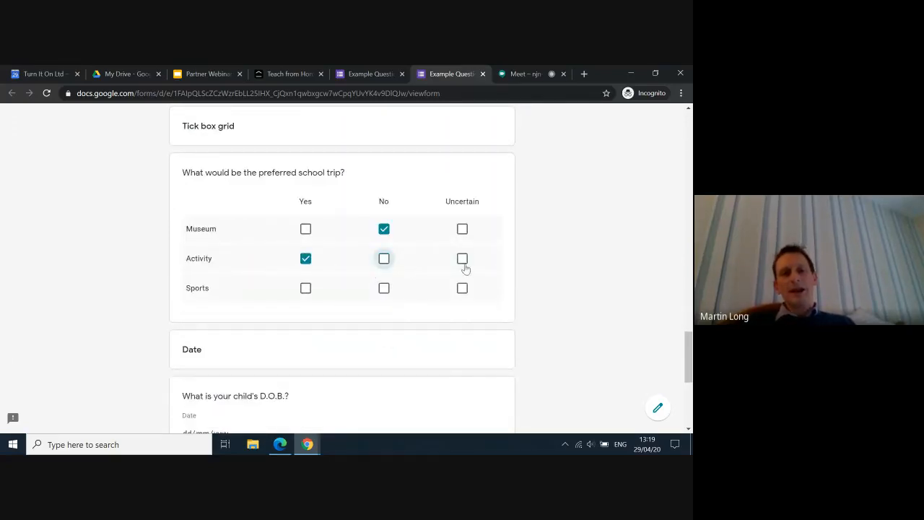
Pick the current day from the calendar as the answer to the child's date of birth question.
{"action": "scroll", "coordinate": [435, 285], "scroll_direction": "up", "scroll_amount": 1}
{"action": "scroll", "coordinate": [434, 283], "scroll_direction": "down", "scroll_amount": 1}
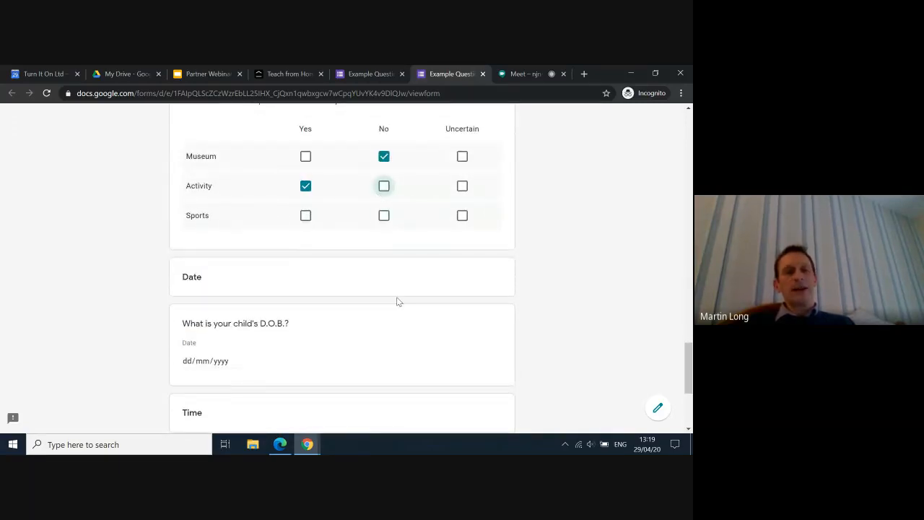
{"action": "scroll", "coordinate": [397, 299], "scroll_direction": "down", "scroll_amount": 1}
{"action": "scroll", "coordinate": [397, 301], "scroll_direction": "down", "scroll_amount": 1}
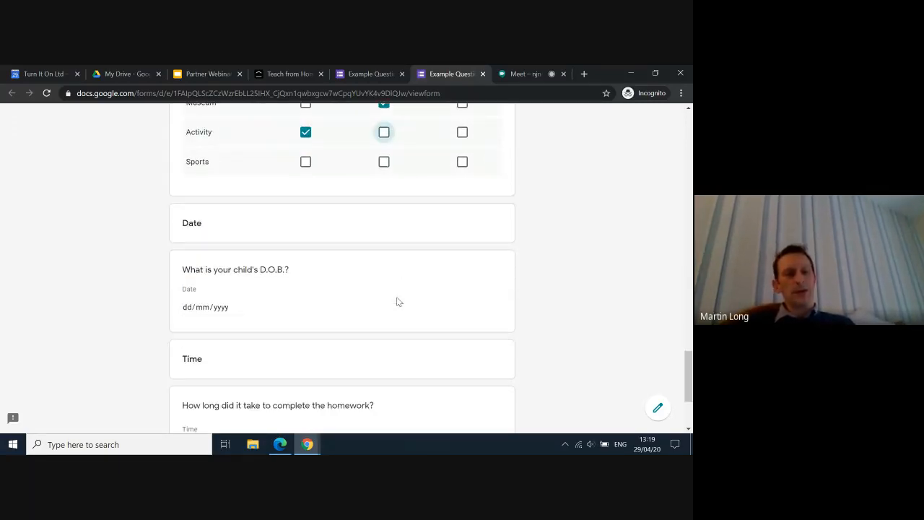
{"action": "left_click", "coordinate": [235, 254]}
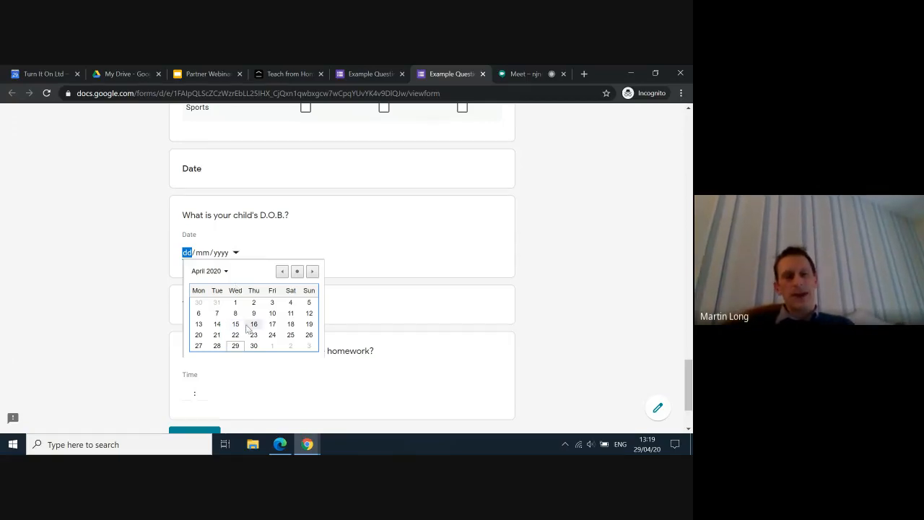
{"action": "left_click", "coordinate": [235, 345]}
Go to the homework completion time field and submit the Example Questions form.
{"action": "scroll", "coordinate": [314, 339], "scroll_direction": "down", "scroll_amount": 2}
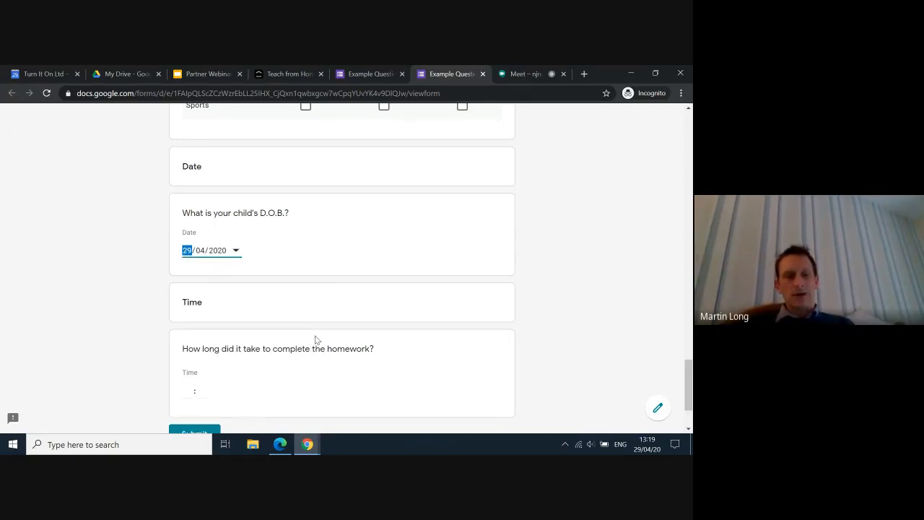
{"action": "left_click", "coordinate": [210, 303]}
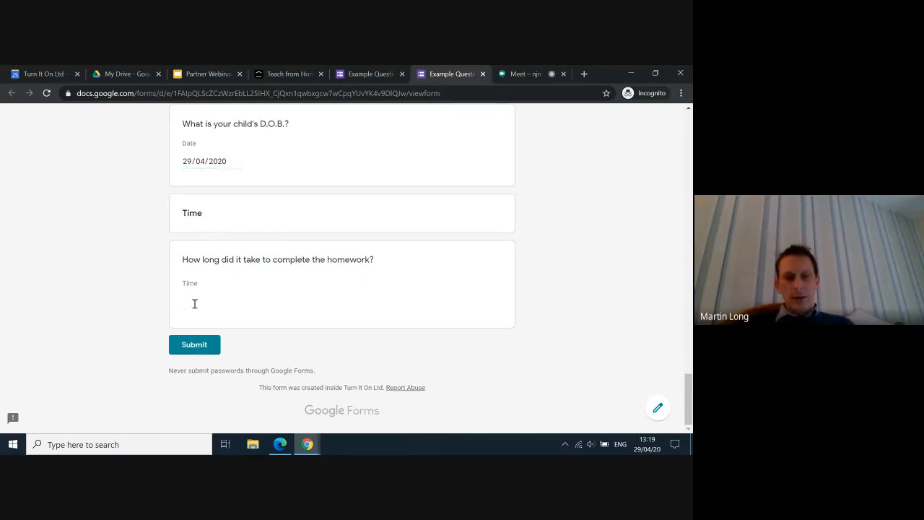
{"action": "left_click", "coordinate": [195, 345]}
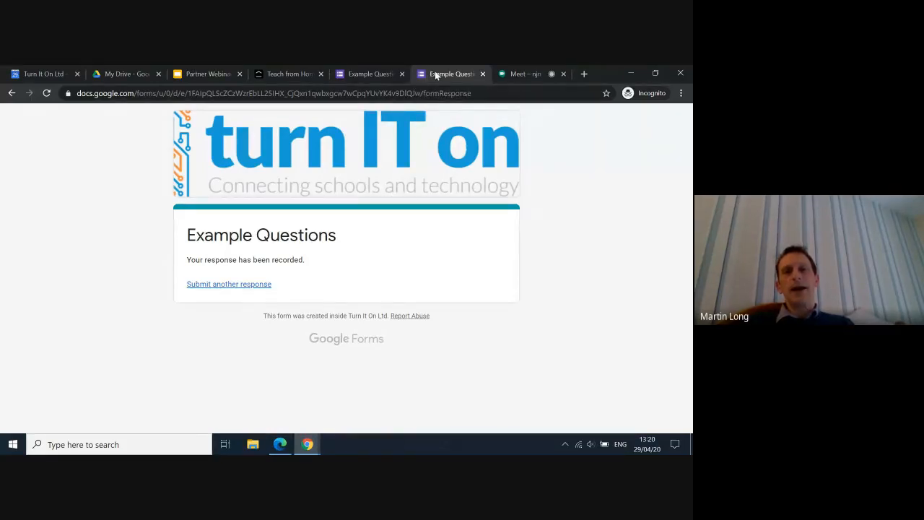
Close the submitted form's confirmation page and return to the Example Questions form editor.
{"action": "left_click", "coordinate": [368, 73]}
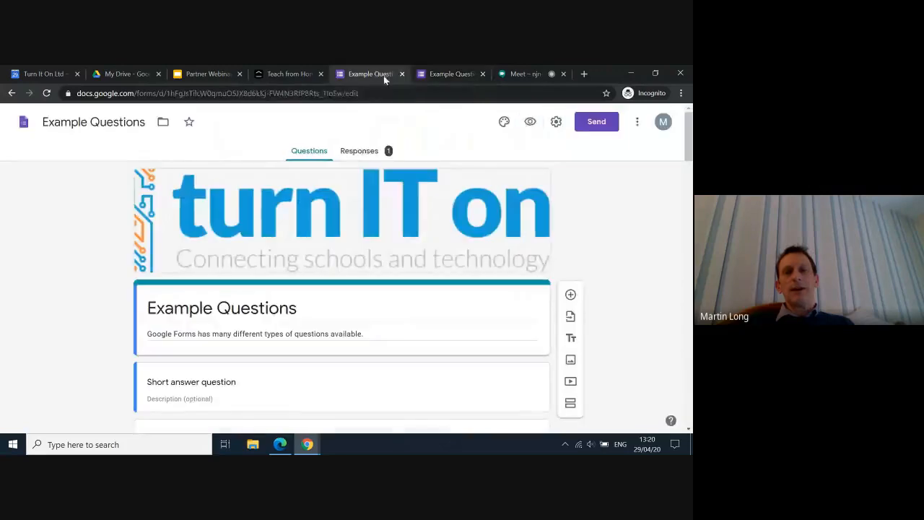
{"action": "left_click", "coordinate": [457, 73]}
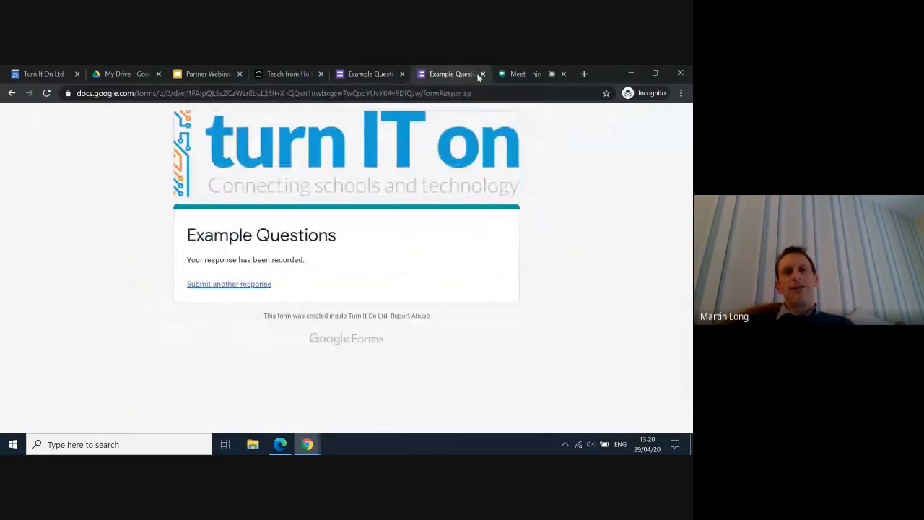
{"action": "left_click", "coordinate": [483, 73]}
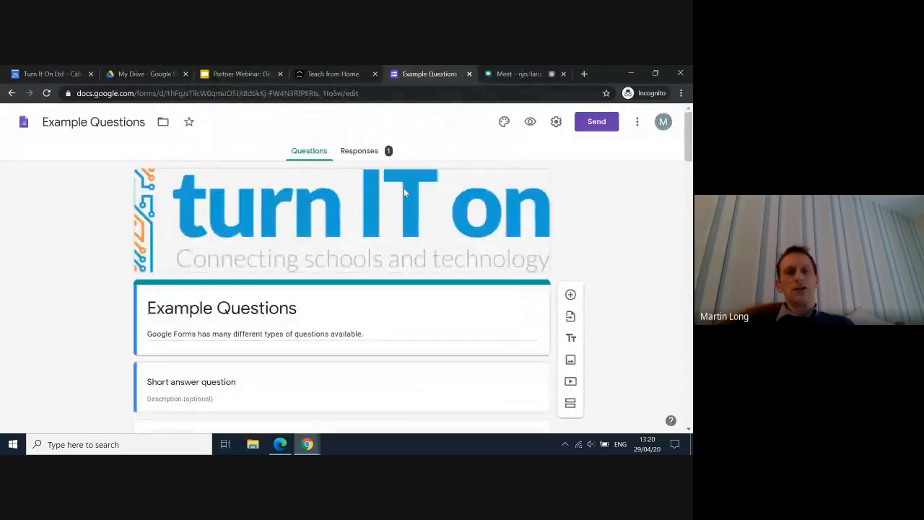
Look through the questions in the Example Questions editor and go back to the start of the form.
{"action": "scroll", "coordinate": [408, 200], "scroll_direction": "down", "scroll_amount": 1}
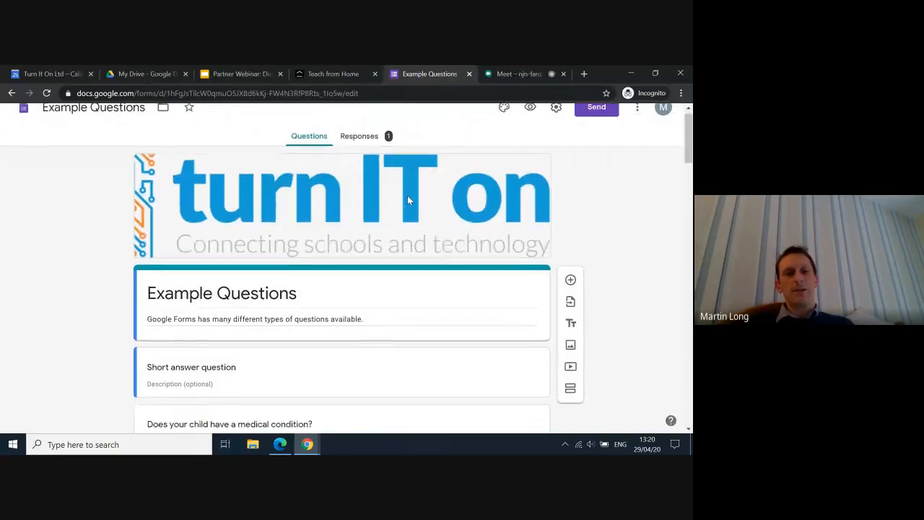
{"action": "scroll", "coordinate": [408, 200], "scroll_direction": "up", "scroll_amount": 1}
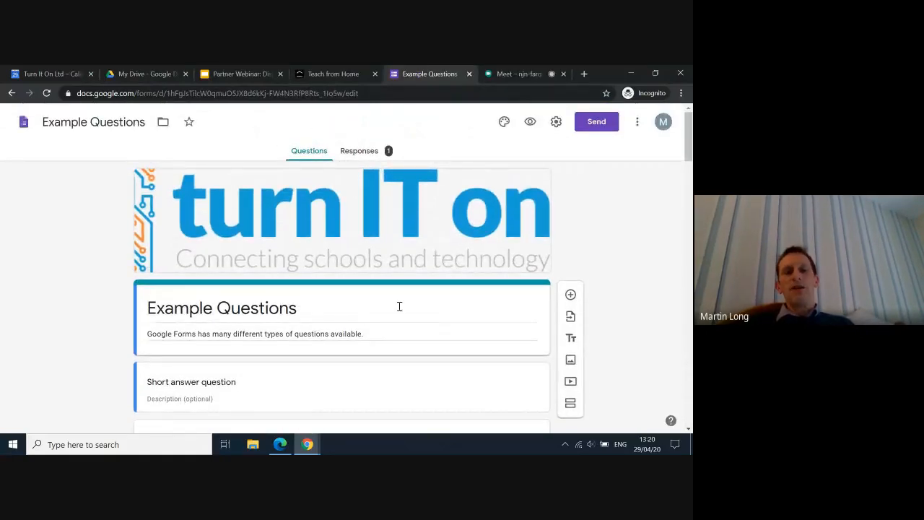
{"action": "scroll", "coordinate": [399, 307], "scroll_direction": "down", "scroll_amount": 12}
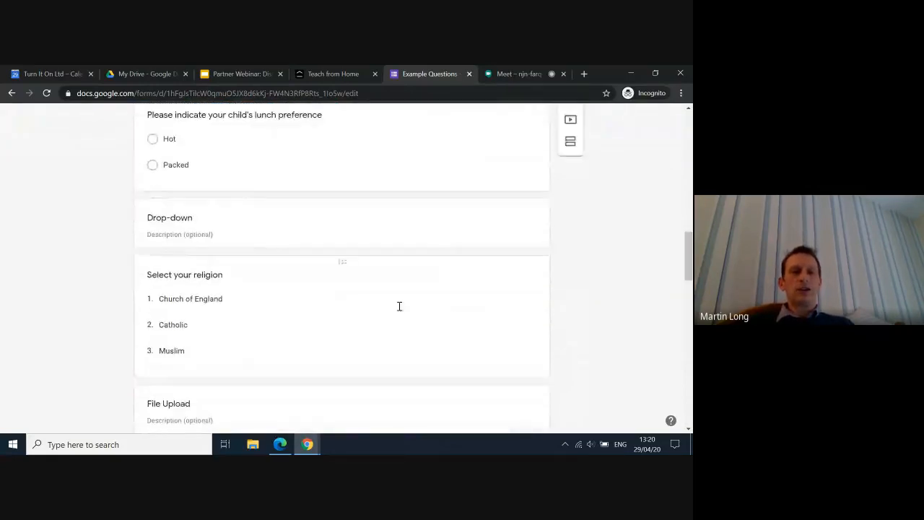
{"action": "scroll", "coordinate": [400, 306], "scroll_direction": "up", "scroll_amount": 12}
{"action": "scroll", "coordinate": [399, 306], "scroll_direction": "down", "scroll_amount": 1}
{"action": "scroll", "coordinate": [399, 306], "scroll_direction": "down", "scroll_amount": 1}
{"action": "scroll", "coordinate": [399, 306], "scroll_direction": "up", "scroll_amount": 3}
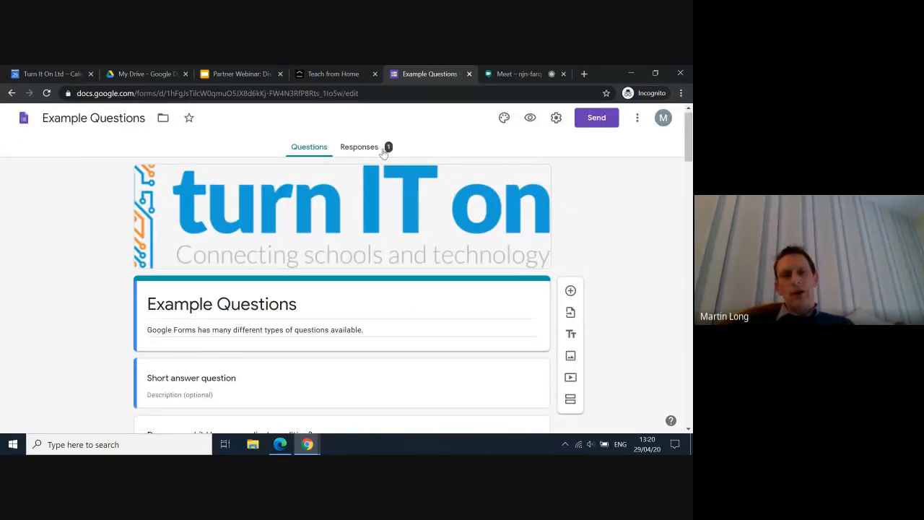
Open the form's responses and review the summary from the medical condition answers to the travel-to-school chart.
{"action": "left_click", "coordinate": [370, 149]}
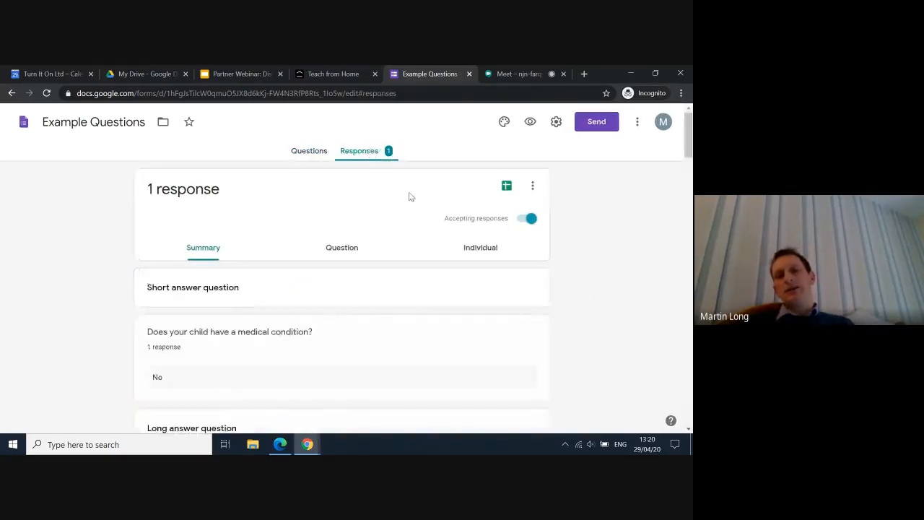
{"action": "scroll", "coordinate": [470, 285], "scroll_direction": "down", "scroll_amount": 1}
{"action": "scroll", "coordinate": [473, 285], "scroll_direction": "up", "scroll_amount": 1}
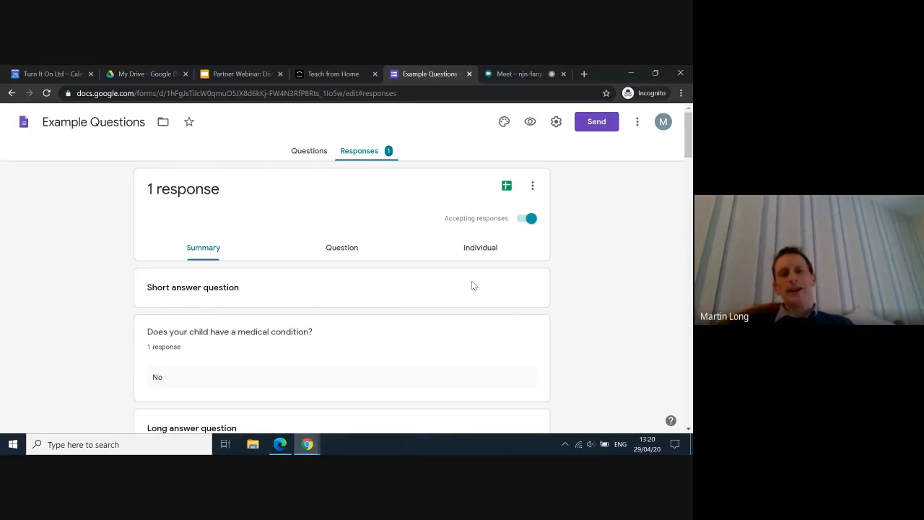
{"action": "scroll", "coordinate": [473, 285], "scroll_direction": "down", "scroll_amount": 1}
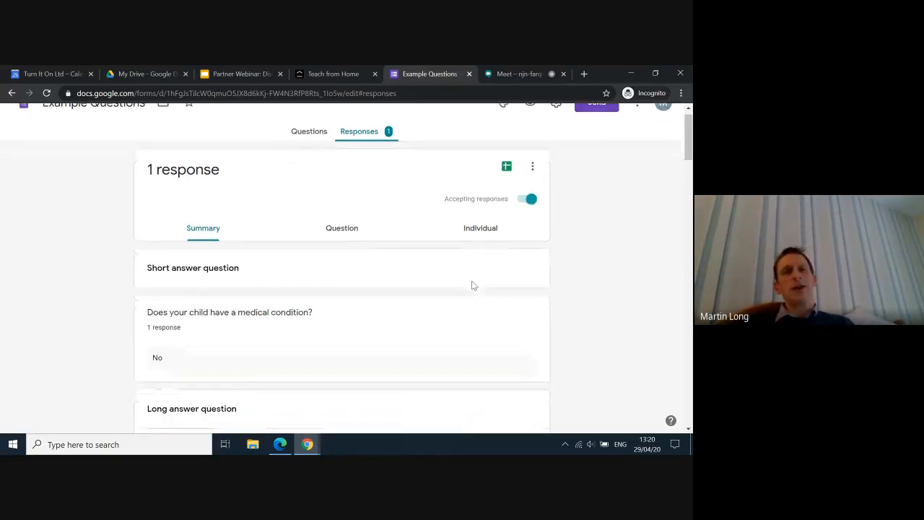
{"action": "scroll", "coordinate": [473, 285], "scroll_direction": "down", "scroll_amount": 1}
{"action": "scroll", "coordinate": [473, 285], "scroll_direction": "up", "scroll_amount": 1}
{"action": "scroll", "coordinate": [473, 285], "scroll_direction": "down", "scroll_amount": 3}
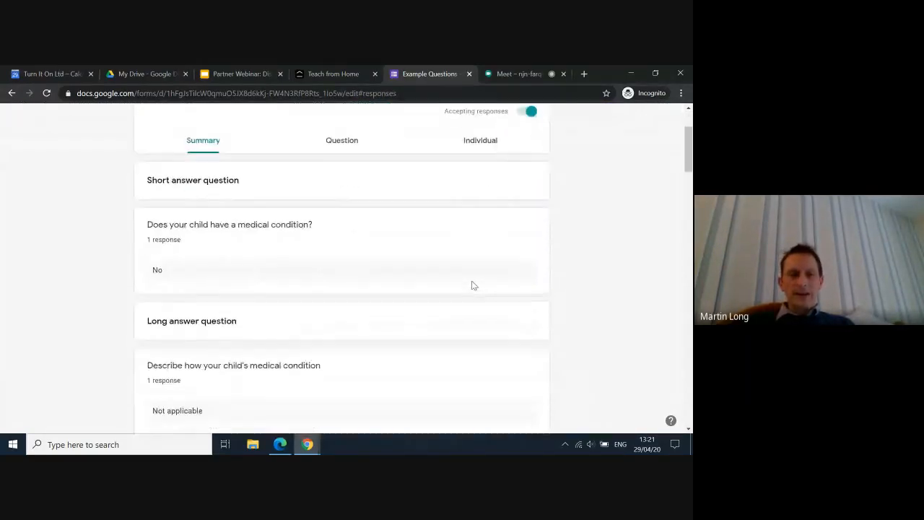
{"action": "scroll", "coordinate": [208, 290], "scroll_direction": "down", "scroll_amount": 8}
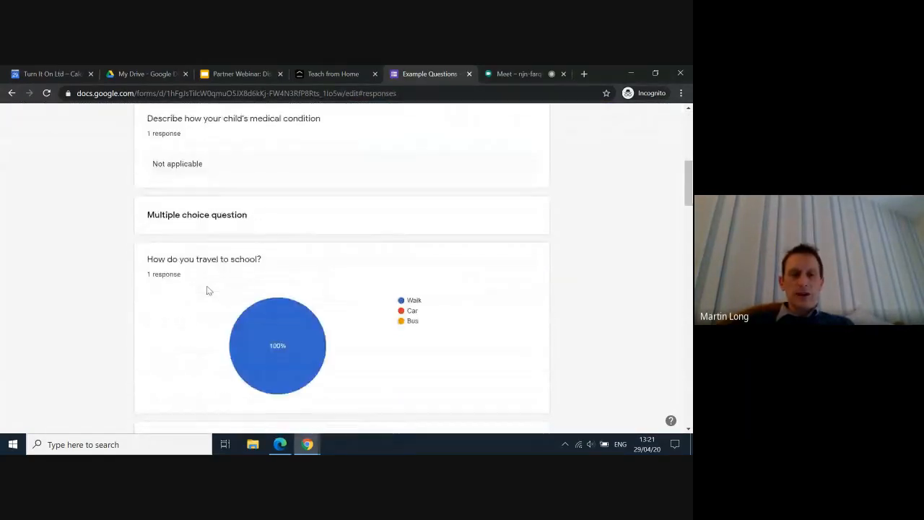
{"action": "scroll", "coordinate": [208, 291], "scroll_direction": "up", "scroll_amount": 10}
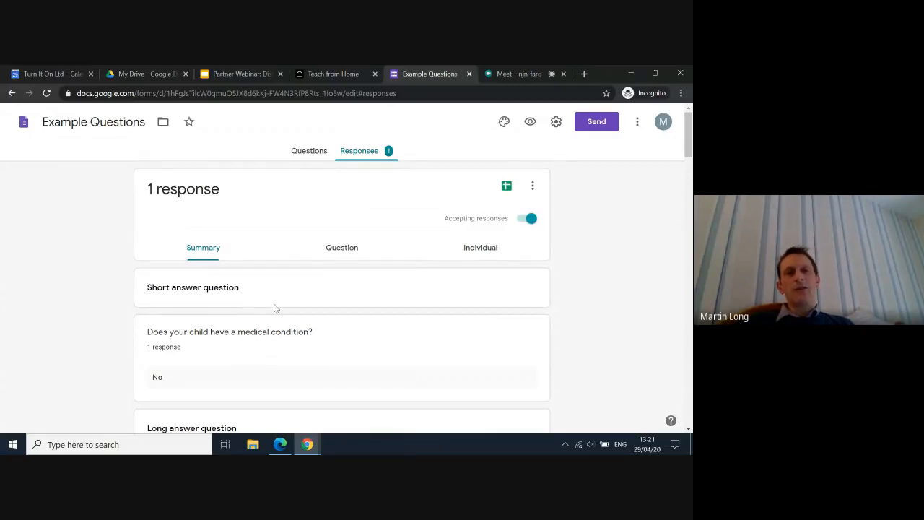
Examine the response summary's travel and lunch preference charts and the birth certificate file upload question.
{"action": "scroll", "coordinate": [275, 306], "scroll_direction": "down", "scroll_amount": 1}
{"action": "scroll", "coordinate": [276, 306], "scroll_direction": "down", "scroll_amount": 5}
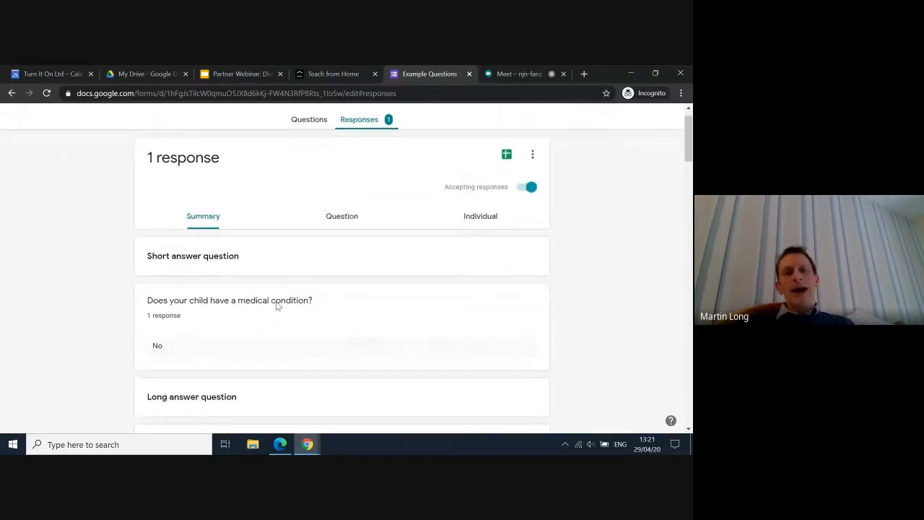
{"action": "scroll", "coordinate": [276, 306], "scroll_direction": "down", "scroll_amount": 1}
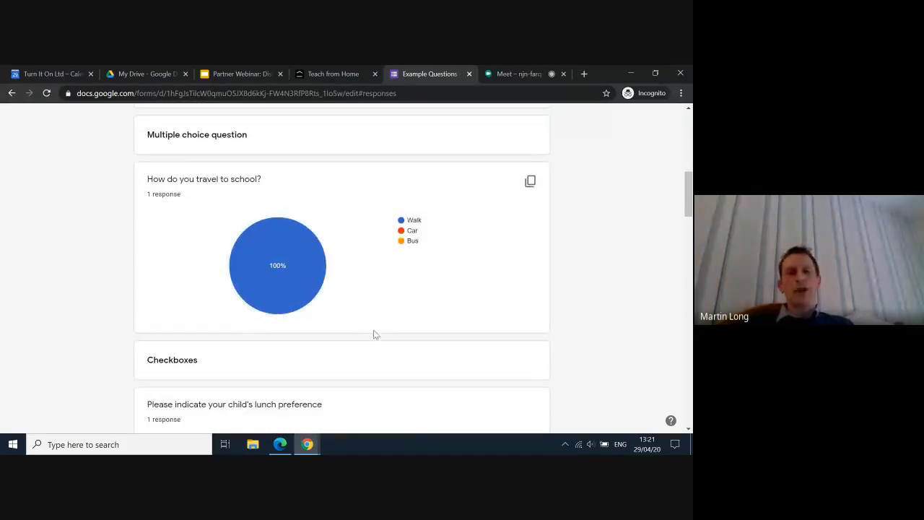
{"action": "scroll", "coordinate": [374, 334], "scroll_direction": "down", "scroll_amount": 1}
{"action": "scroll", "coordinate": [374, 334], "scroll_direction": "down", "scroll_amount": 2}
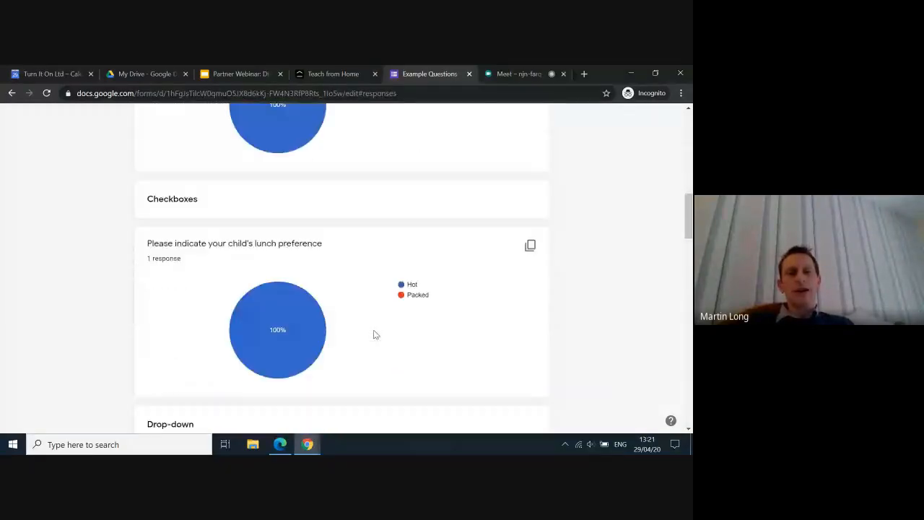
{"action": "scroll", "coordinate": [374, 335], "scroll_direction": "down", "scroll_amount": 7}
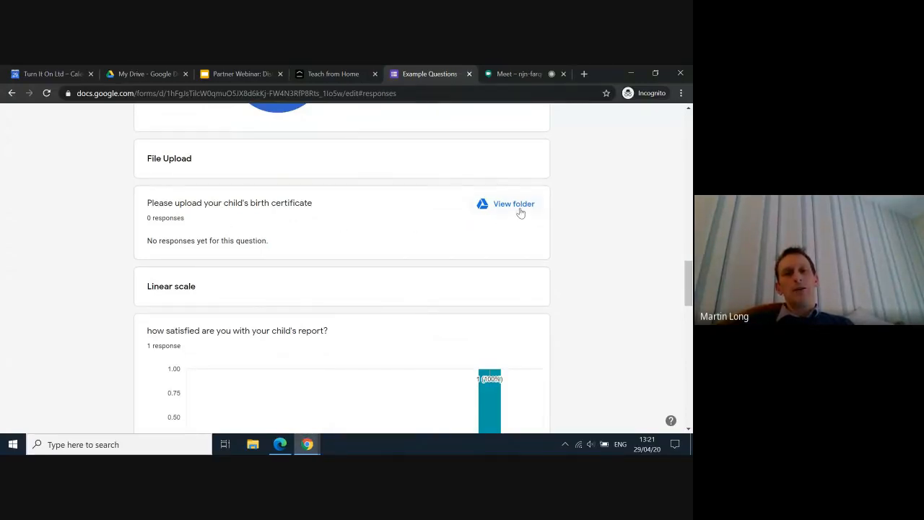
{"action": "scroll", "coordinate": [519, 211], "scroll_direction": "up", "scroll_amount": 15}
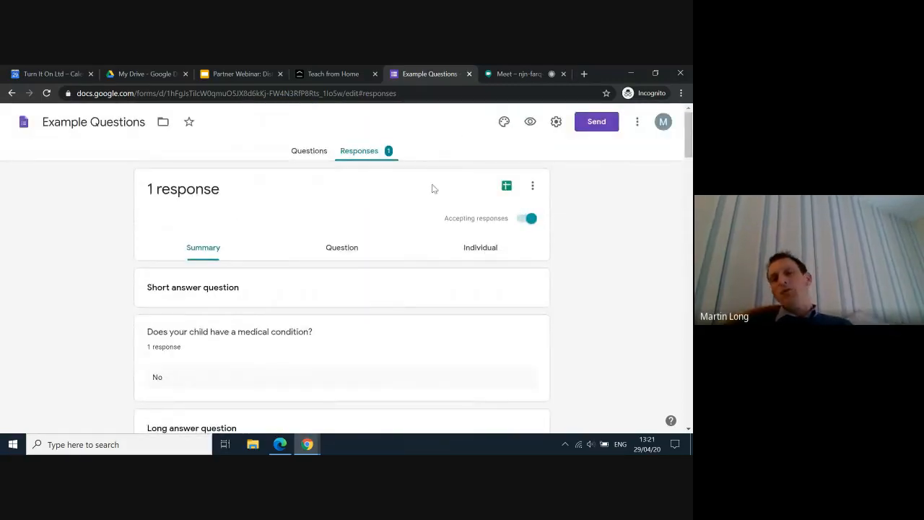
Create a new spreadsheet named Example Questions (Responses) as the form's response destination and select cell B3 in it.
{"action": "left_click", "coordinate": [508, 187]}
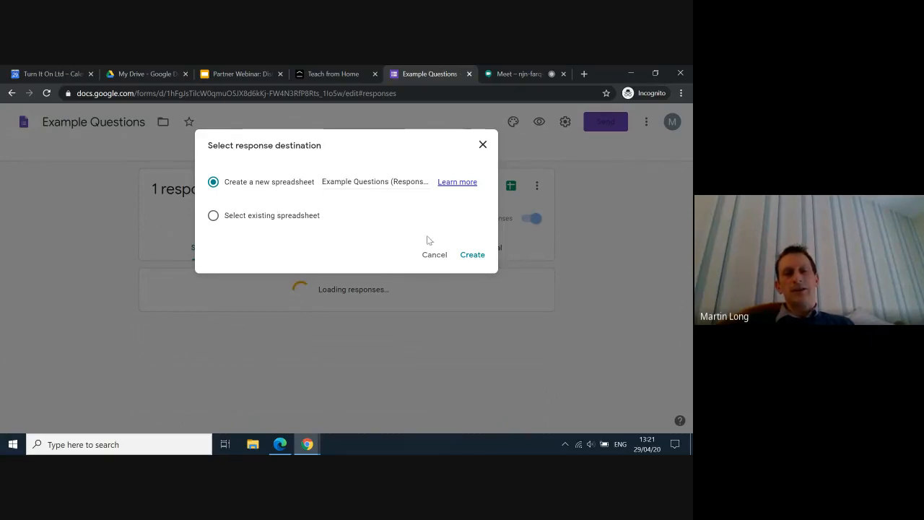
{"action": "left_click", "coordinate": [470, 255]}
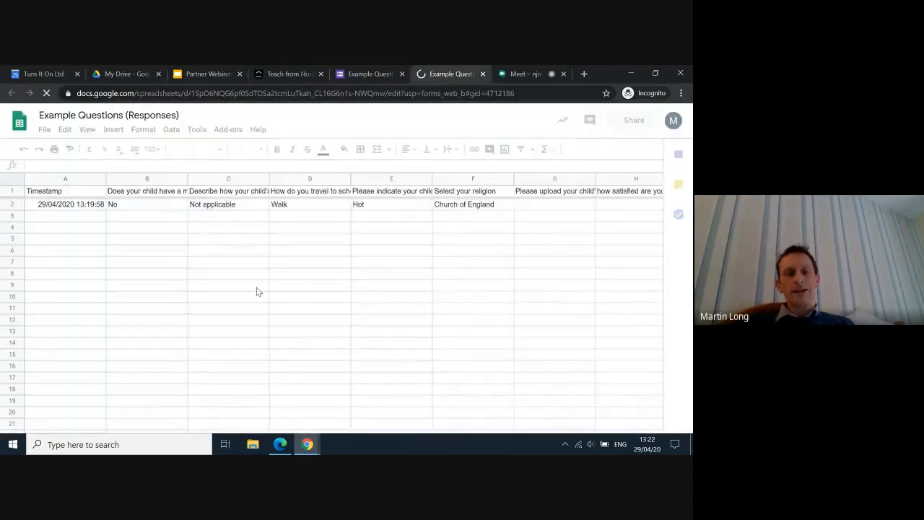
{"action": "left_click", "coordinate": [257, 288]}
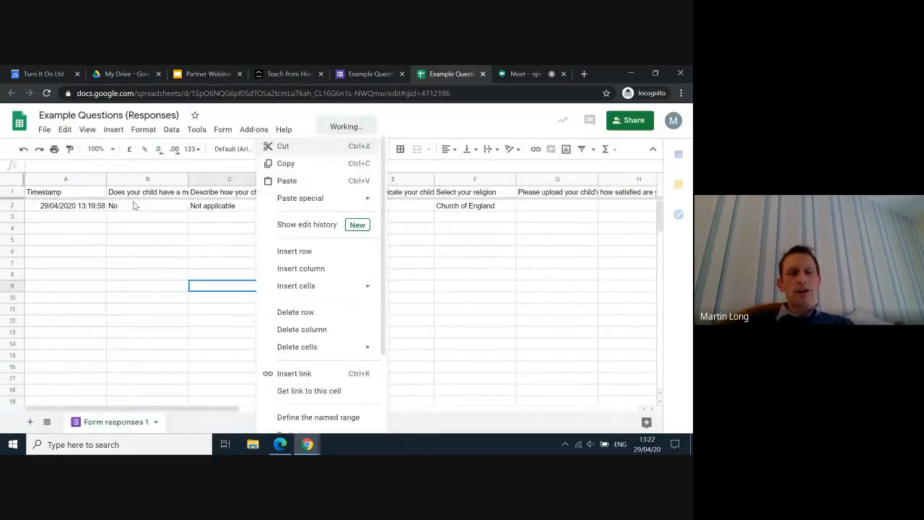
{"action": "left_click", "coordinate": [117, 217]}
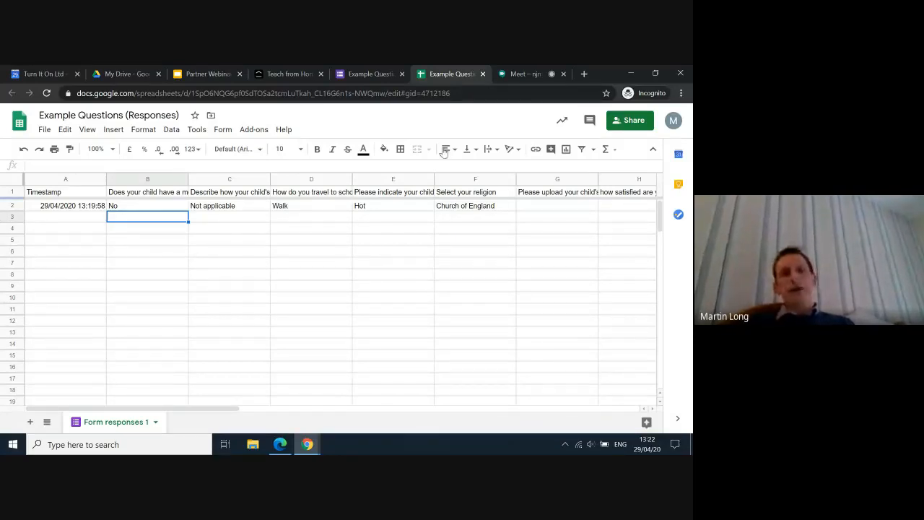
Compare the form's response summary with the answers listed in the Example Questions (Responses) spreadsheet.
{"action": "left_click", "coordinate": [368, 75]}
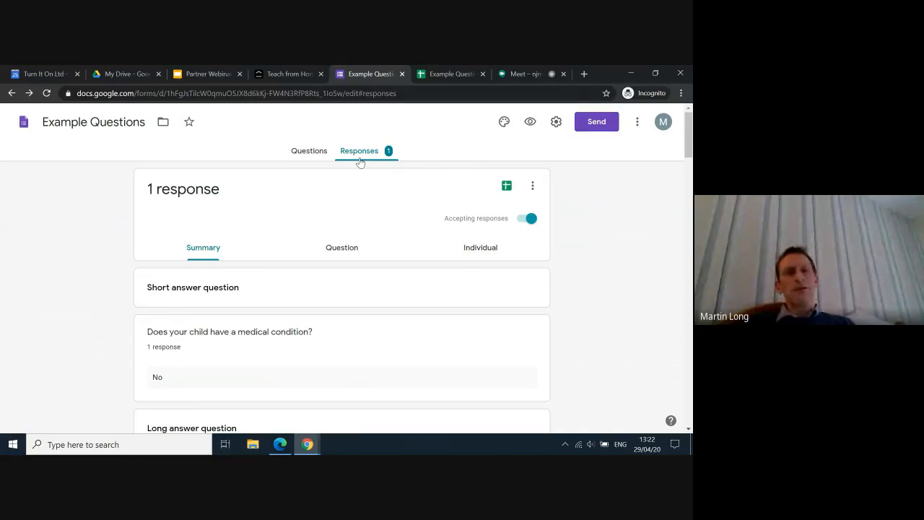
{"action": "left_click", "coordinate": [437, 76]}
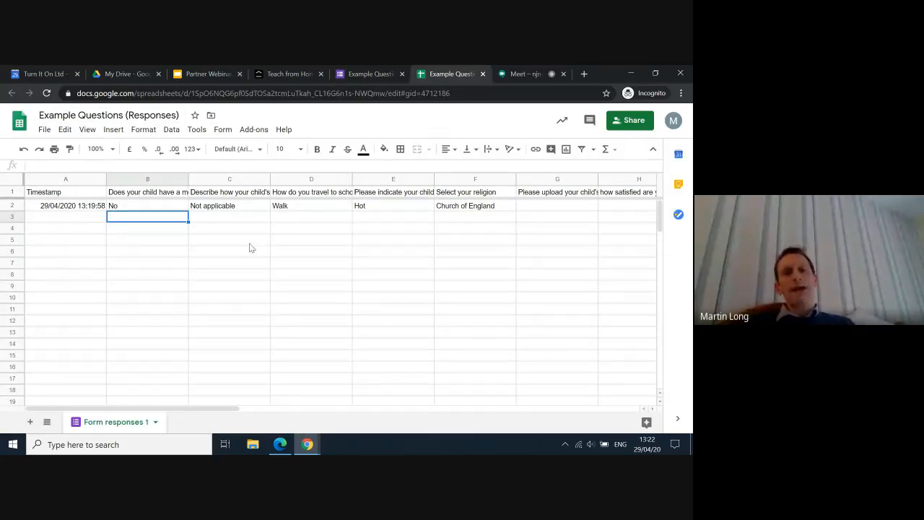
{"action": "left_click", "coordinate": [349, 73]}
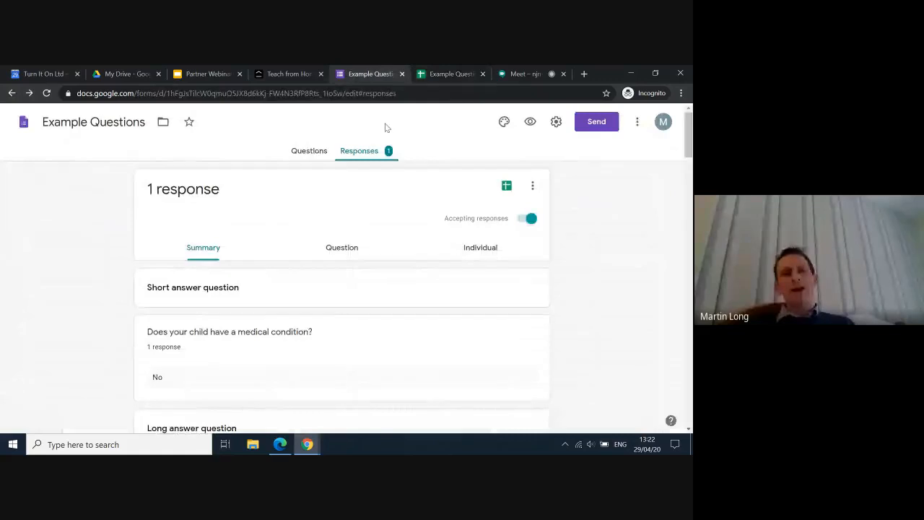
{"action": "left_click", "coordinate": [445, 74]}
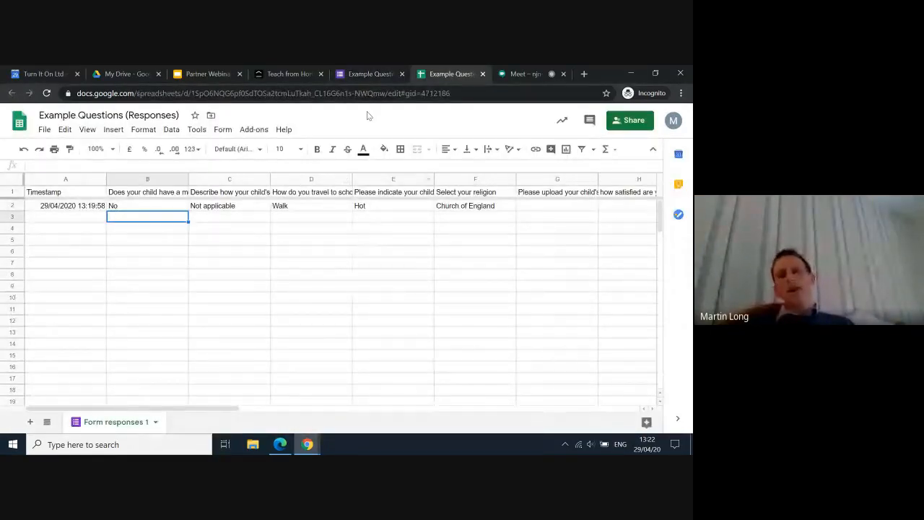
{"action": "left_click", "coordinate": [359, 75]}
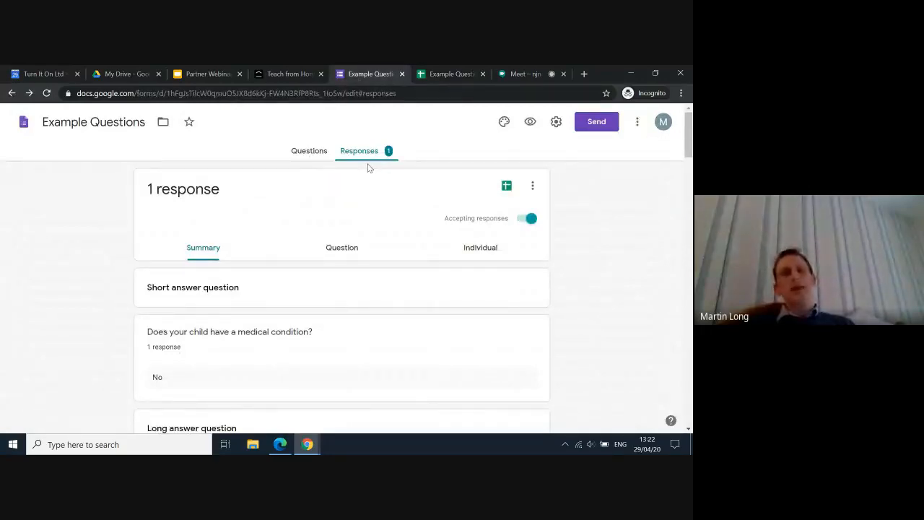
{"action": "left_click", "coordinate": [435, 73]}
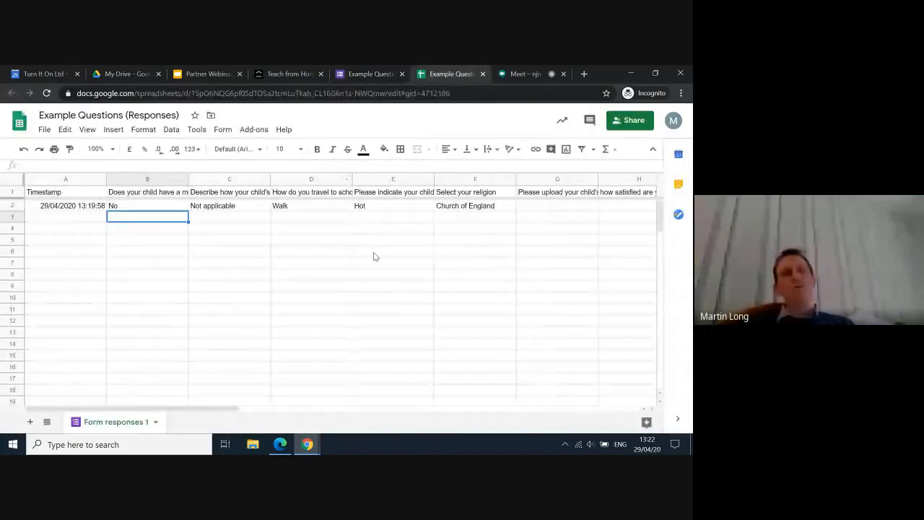
Review the travel-to-school chart in the form's response summary, check it against the response spreadsheet, and return to the summary.
{"action": "left_click", "coordinate": [355, 80]}
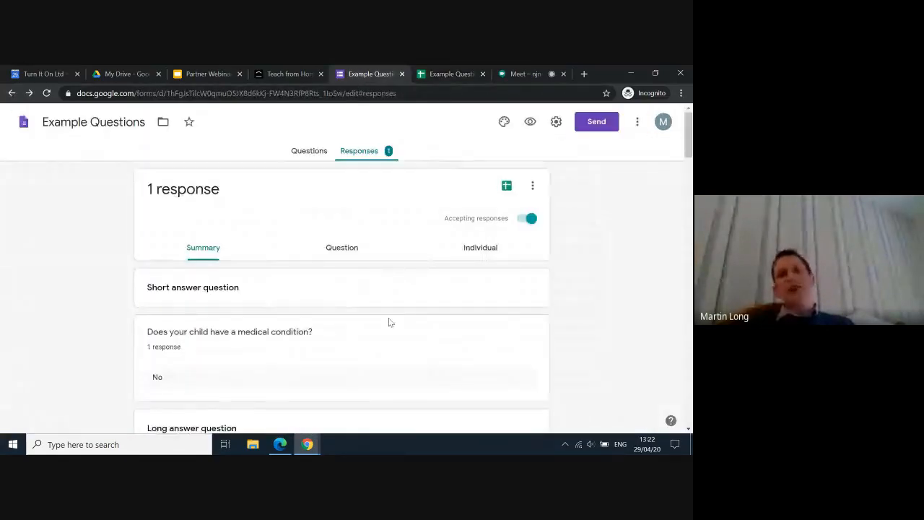
{"action": "scroll", "coordinate": [388, 322], "scroll_direction": "down", "scroll_amount": 8}
{"action": "scroll", "coordinate": [388, 322], "scroll_direction": "up", "scroll_amount": 1}
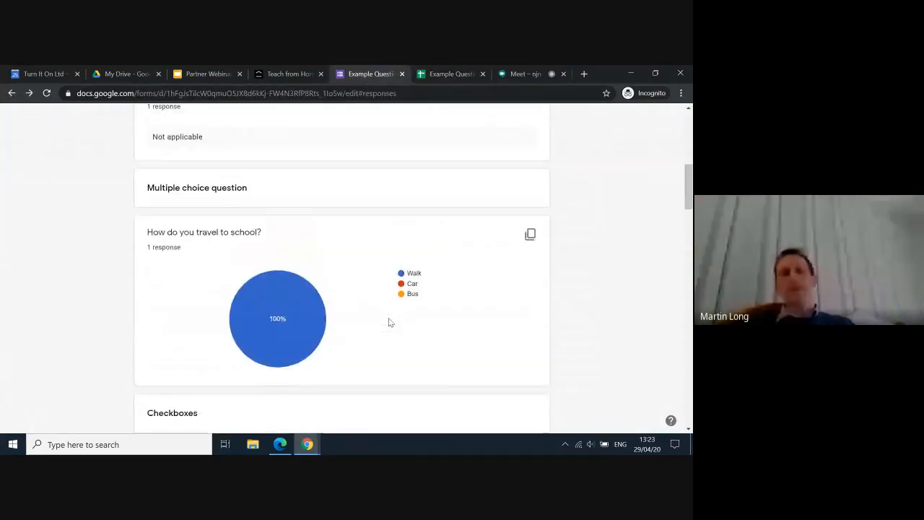
{"action": "scroll", "coordinate": [390, 322], "scroll_direction": "up", "scroll_amount": 8}
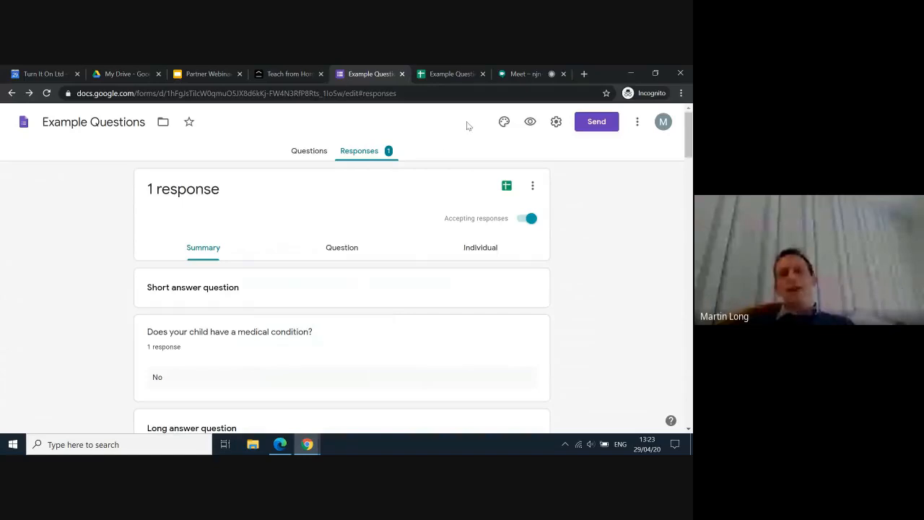
{"action": "left_click", "coordinate": [452, 78]}
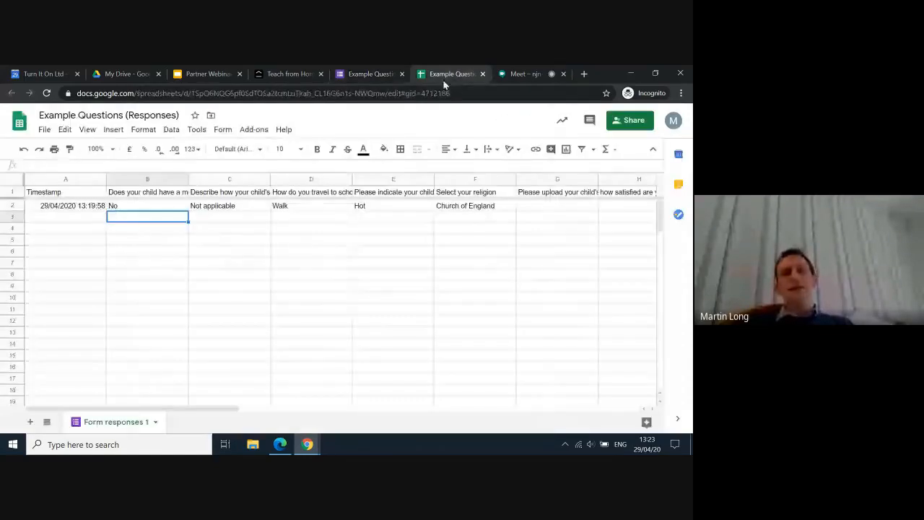
{"action": "left_click", "coordinate": [366, 74]}
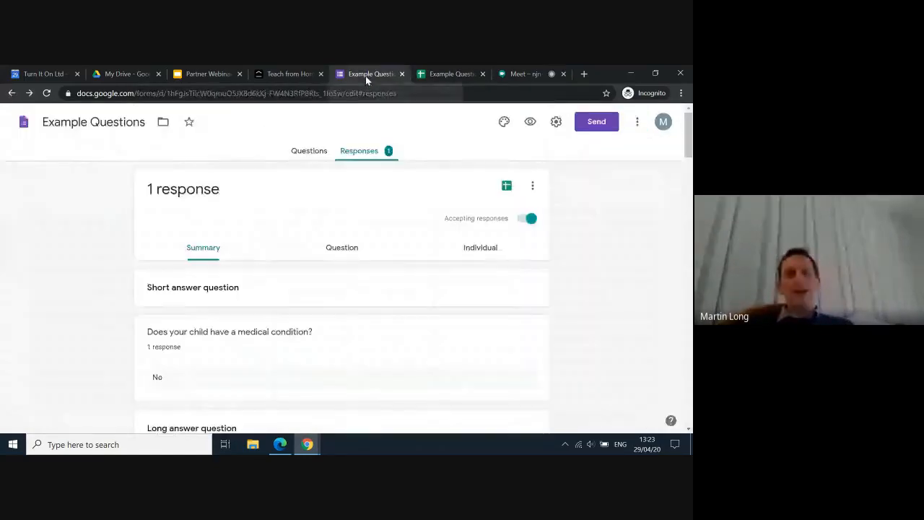
{"action": "left_click", "coordinate": [453, 76]}
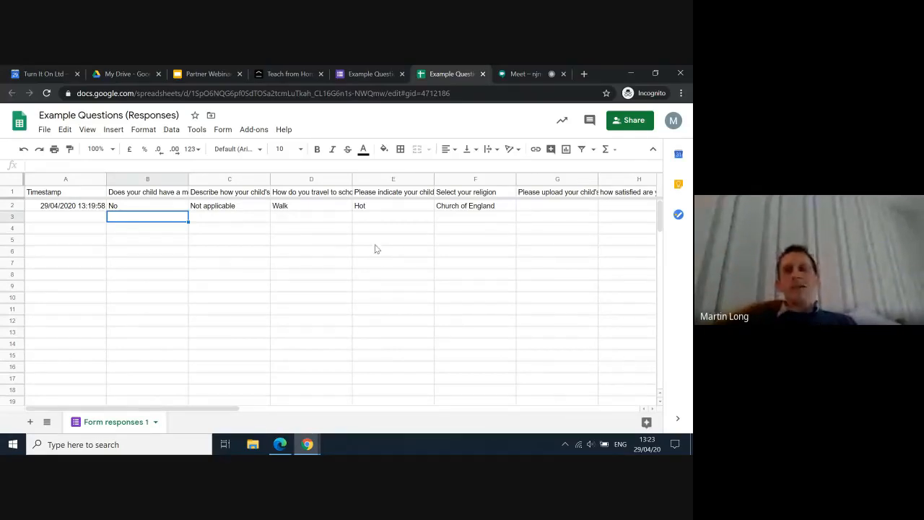
{"action": "left_click", "coordinate": [365, 77]}
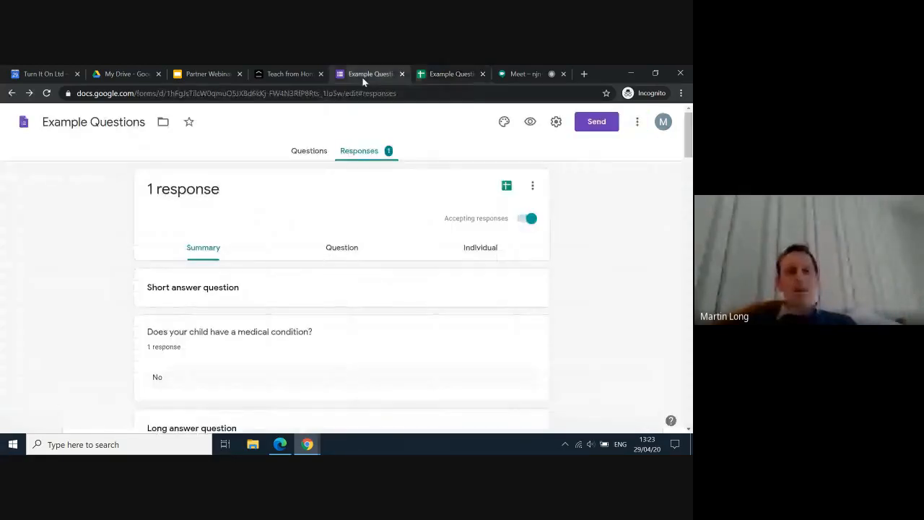
Return to the Forms home page and open the Blank Quiz form from the recent forms.
{"action": "left_click", "coordinate": [23, 127]}
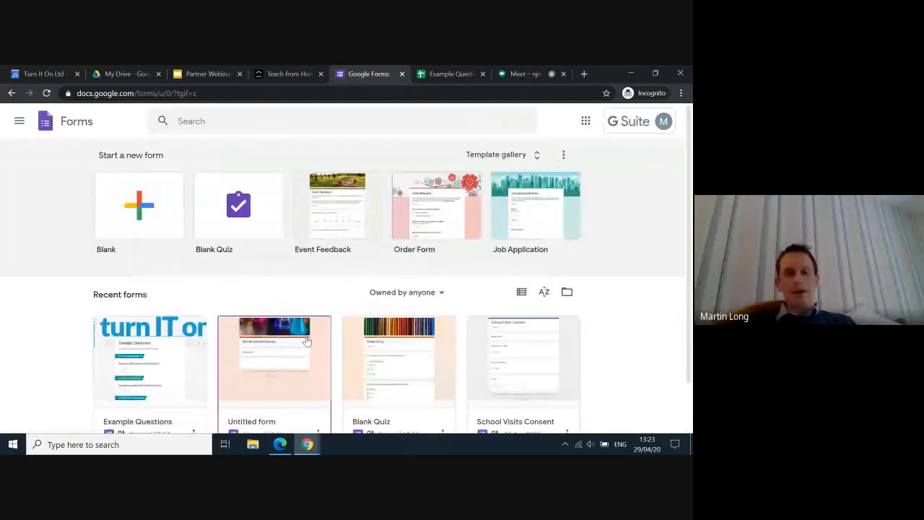
{"action": "scroll", "coordinate": [307, 340], "scroll_direction": "down", "scroll_amount": 1}
{"action": "scroll", "coordinate": [347, 336], "scroll_direction": "down", "scroll_amount": 1}
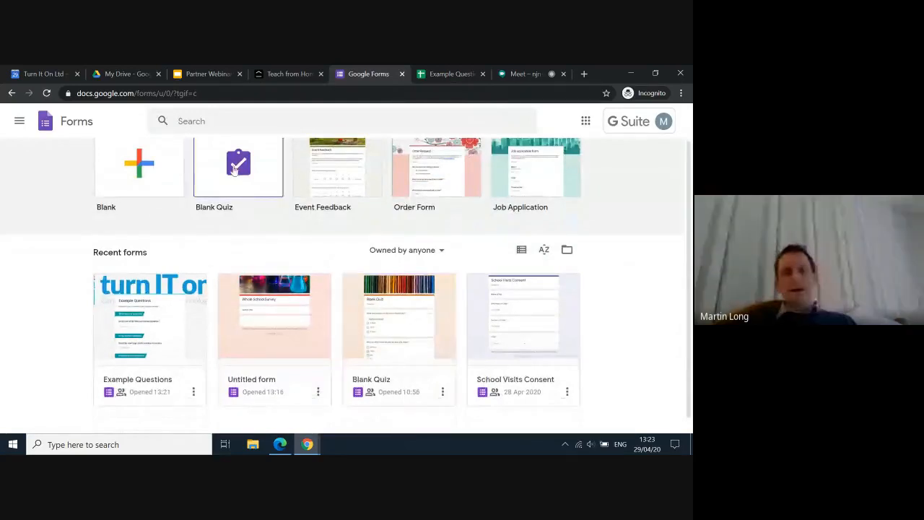
{"action": "scroll", "coordinate": [238, 169], "scroll_direction": "up", "scroll_amount": 1}
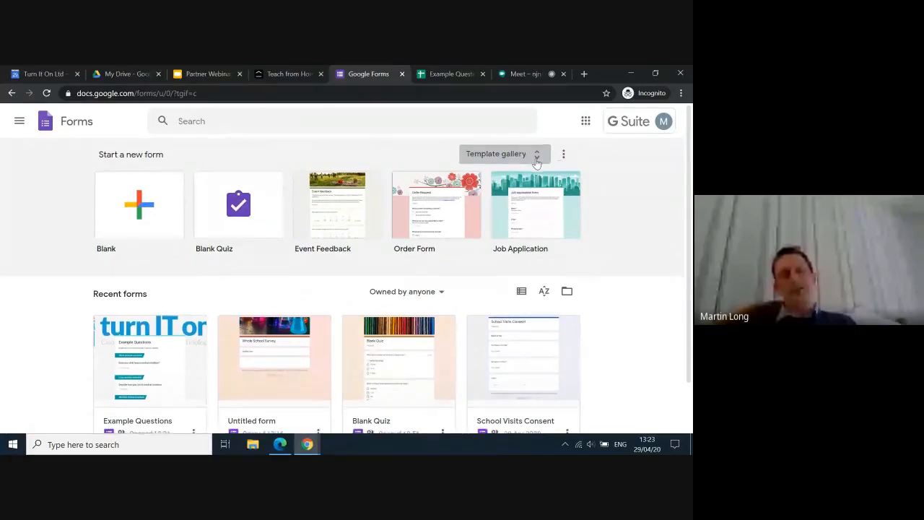
{"action": "scroll", "coordinate": [536, 162], "scroll_direction": "down", "scroll_amount": 2}
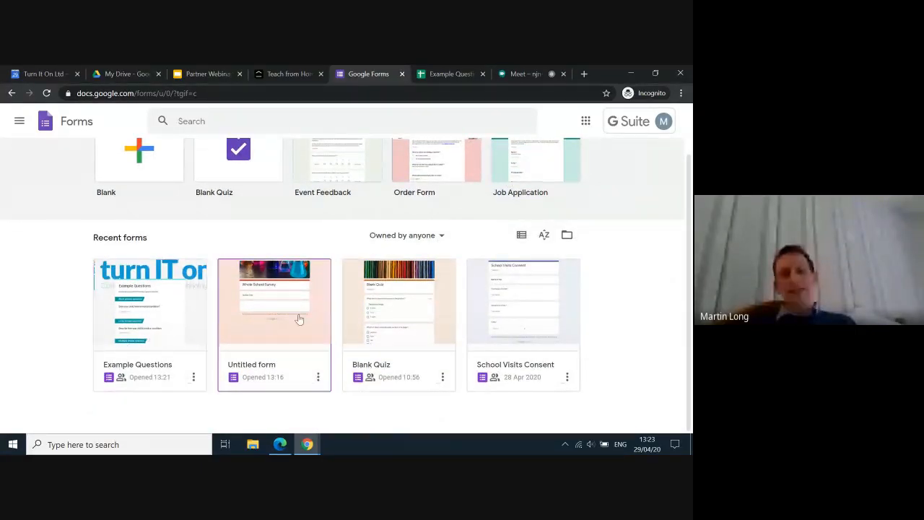
{"action": "left_click", "coordinate": [384, 309]}
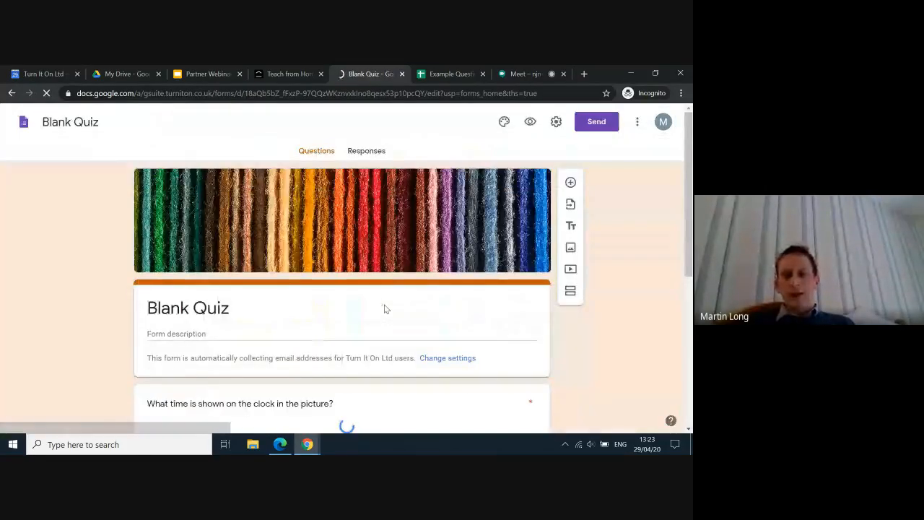
Preview the Blank Quiz and try the clock question's answers, leaving 3:35am selected.
{"action": "left_click", "coordinate": [530, 124]}
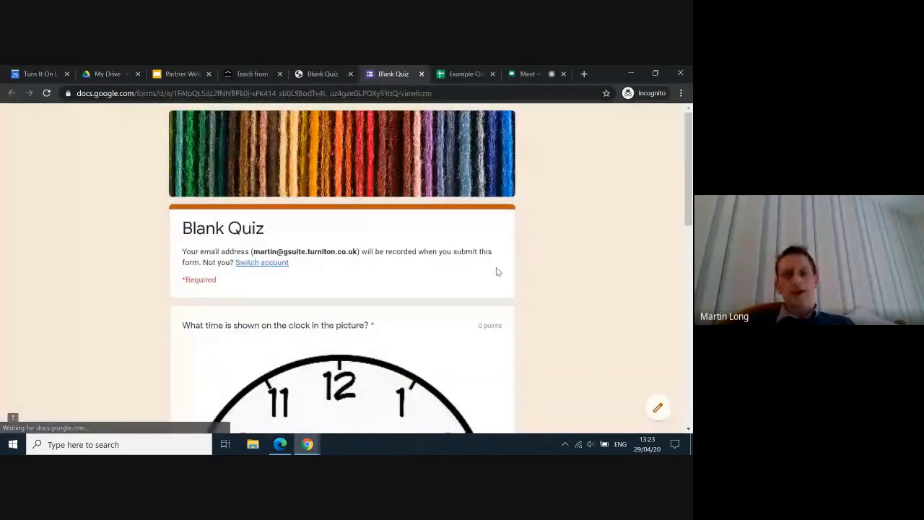
{"action": "scroll", "coordinate": [376, 319], "scroll_direction": "down", "scroll_amount": 1}
{"action": "scroll", "coordinate": [375, 319], "scroll_direction": "down", "scroll_amount": 2}
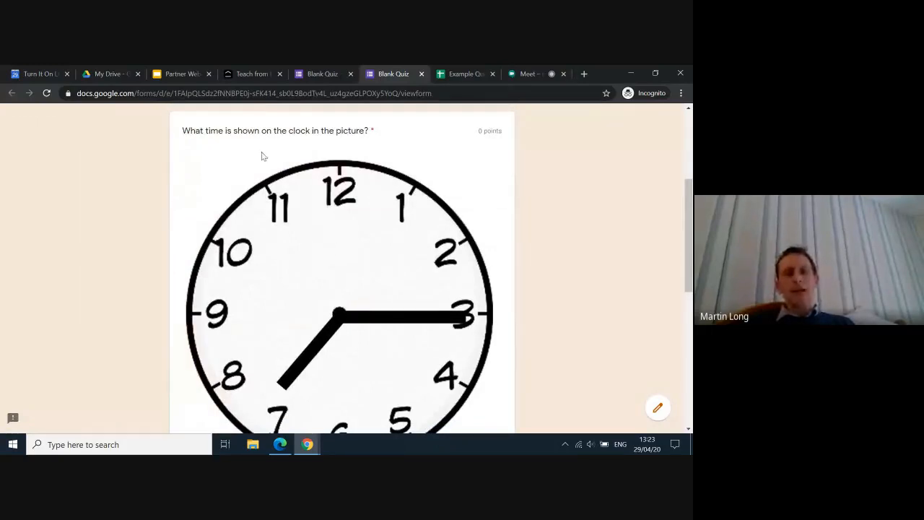
{"action": "scroll", "coordinate": [385, 318], "scroll_direction": "down", "scroll_amount": 3}
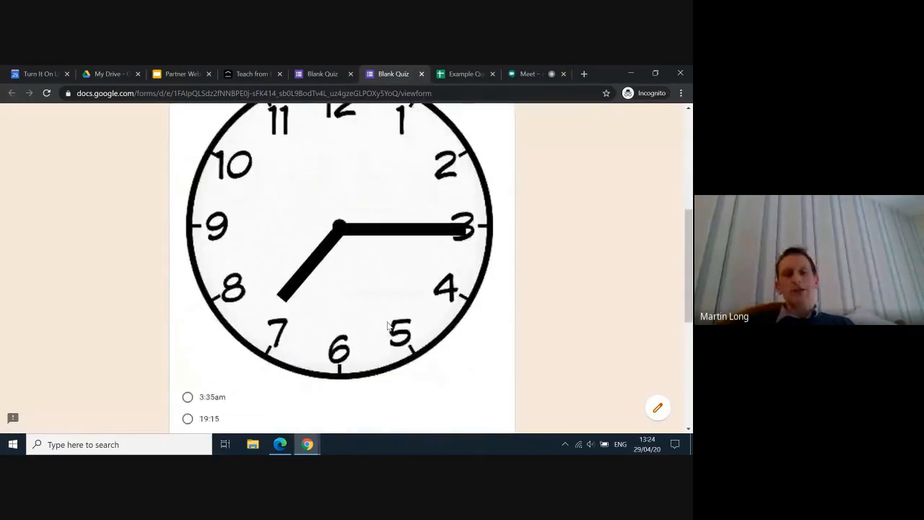
{"action": "left_click", "coordinate": [187, 256]}
{"action": "left_click", "coordinate": [188, 299]}
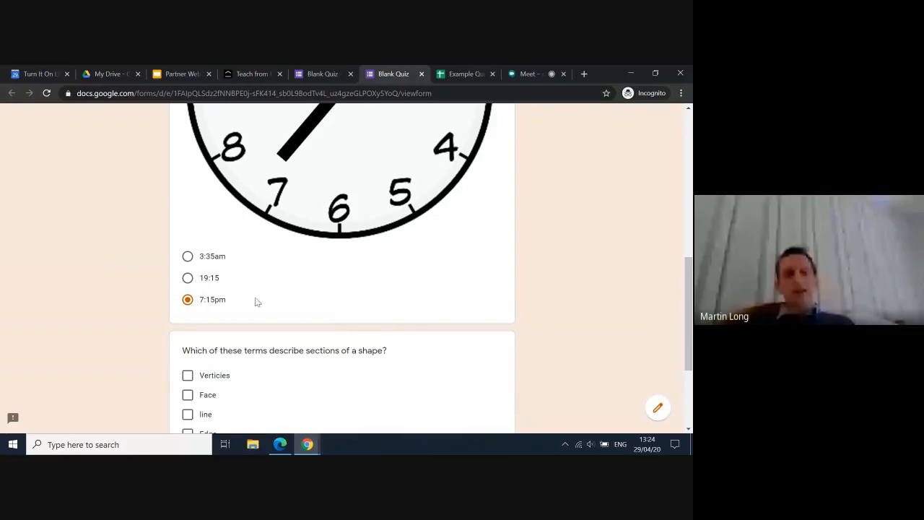
{"action": "left_click", "coordinate": [188, 256]}
{"action": "scroll", "coordinate": [283, 289], "scroll_direction": "down", "scroll_amount": 1}
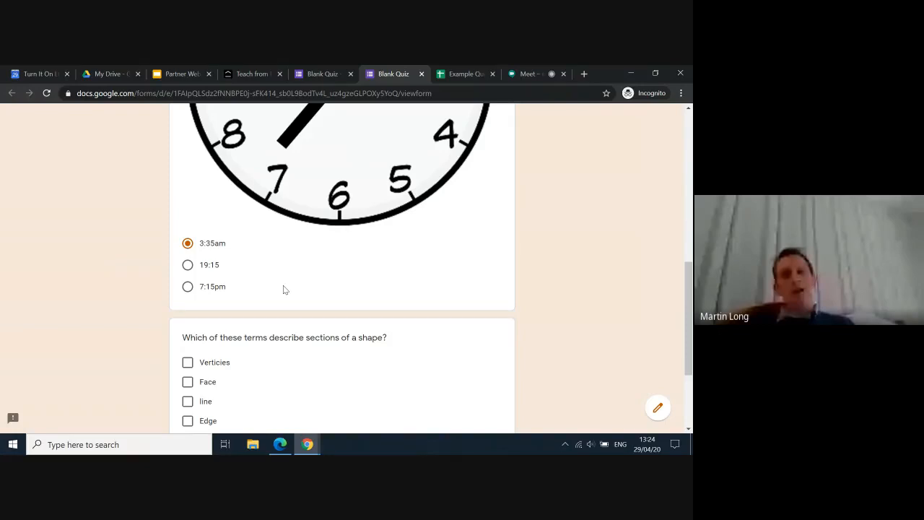
Choose Verticies and line as answers to the question about sections of a shape.
{"action": "scroll", "coordinate": [283, 290], "scroll_direction": "down", "scroll_amount": 3}
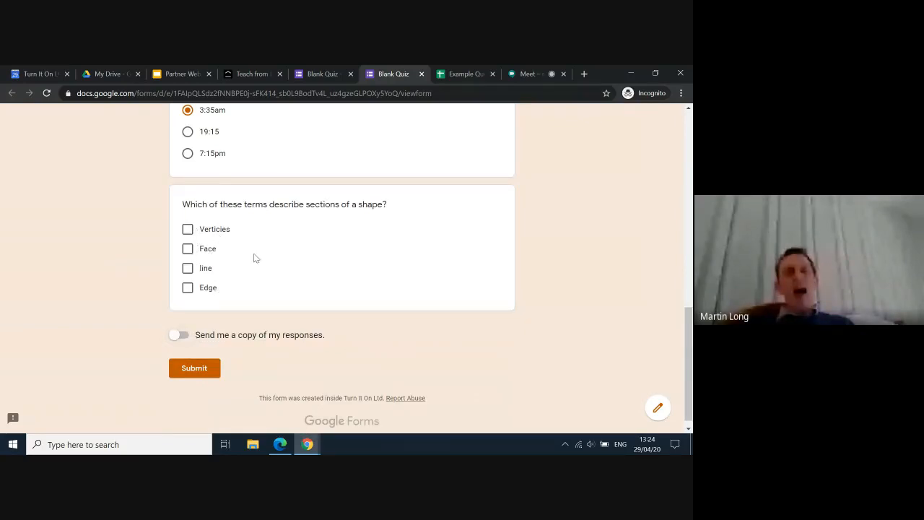
{"action": "left_click", "coordinate": [187, 231]}
{"action": "left_click", "coordinate": [188, 268]}
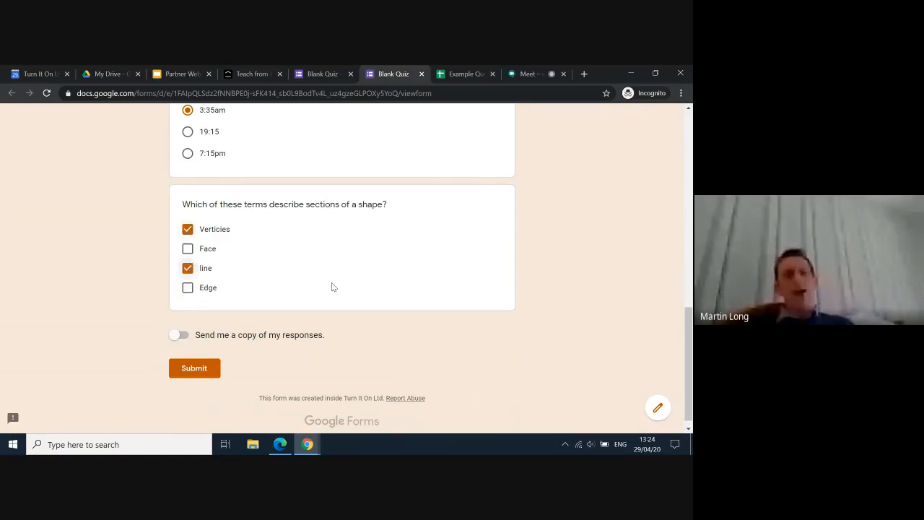
Look back over the quiz answers and close the preview without submitting, discarding them.
{"action": "scroll", "coordinate": [332, 287], "scroll_direction": "up", "scroll_amount": 2}
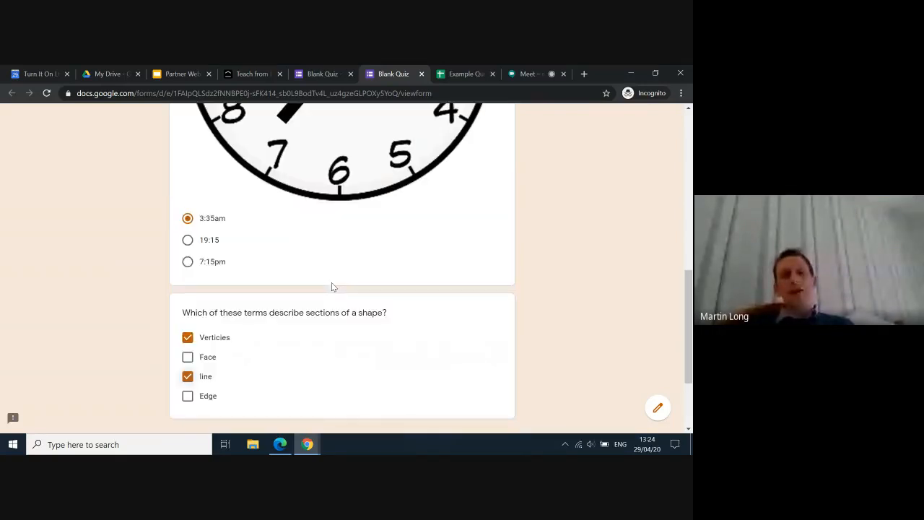
{"action": "scroll", "coordinate": [332, 287], "scroll_direction": "up", "scroll_amount": 3}
{"action": "scroll", "coordinate": [332, 287], "scroll_direction": "up", "scroll_amount": 4}
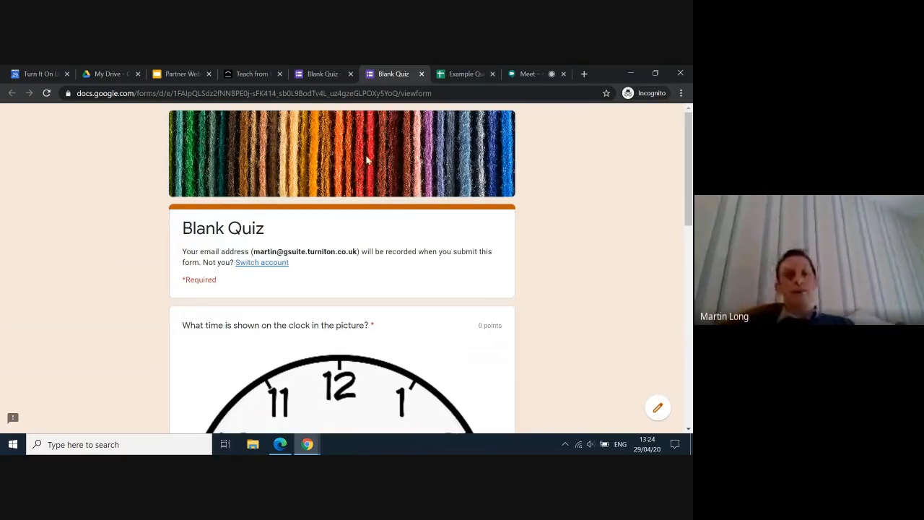
{"action": "left_click", "coordinate": [420, 73]}
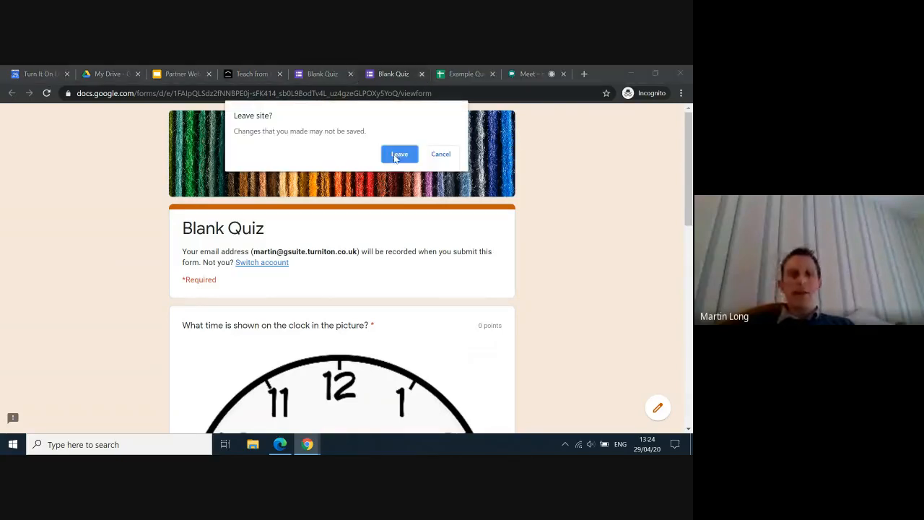
{"action": "left_click", "coordinate": [398, 153]}
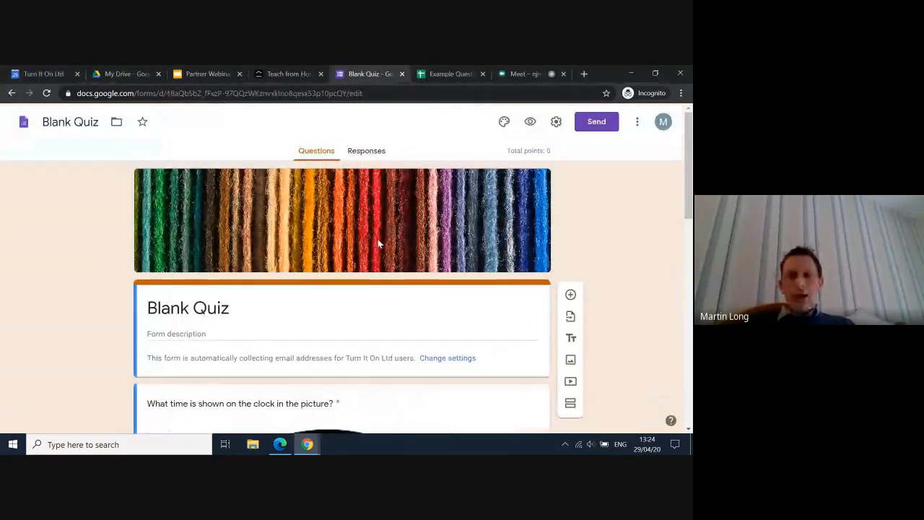
Check the correct answers and points in the clock question's answer key, and return to the question editor.
{"action": "scroll", "coordinate": [409, 297], "scroll_direction": "down", "scroll_amount": 4}
{"action": "scroll", "coordinate": [408, 297], "scroll_direction": "up", "scroll_amount": 1}
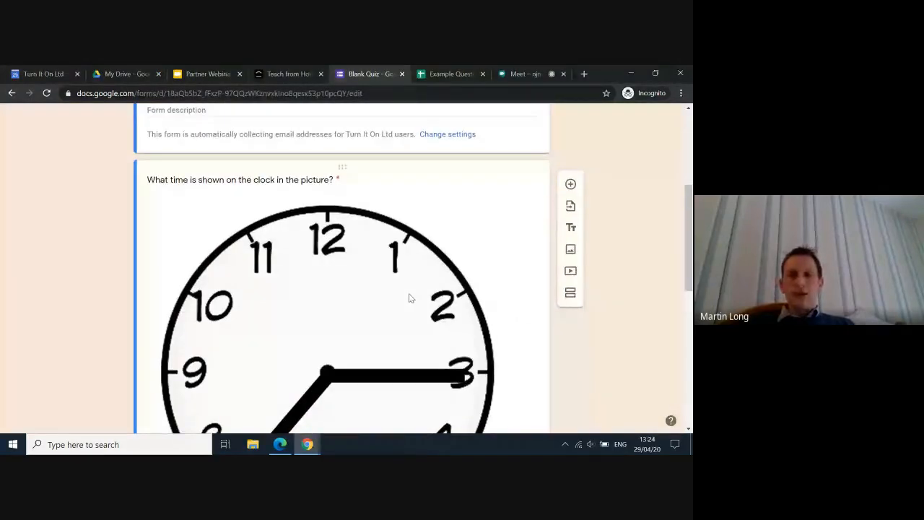
{"action": "scroll", "coordinate": [409, 297], "scroll_direction": "down", "scroll_amount": 5}
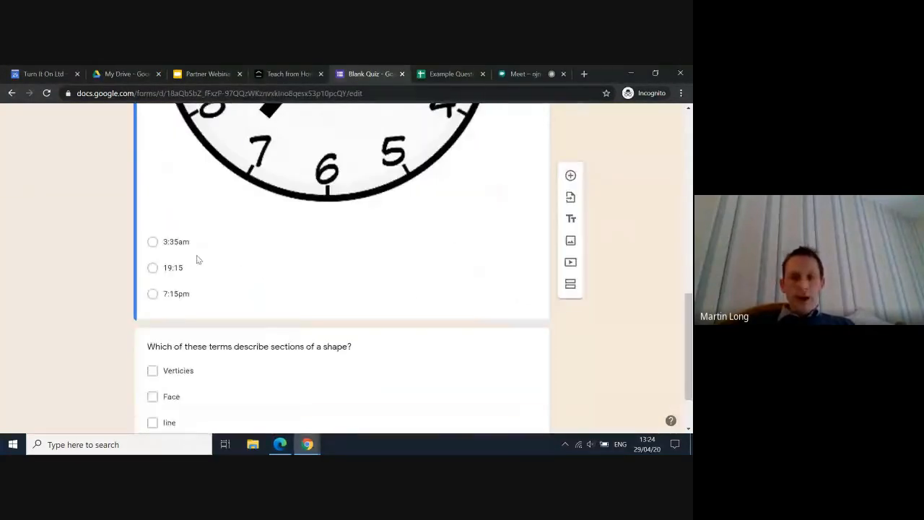
{"action": "left_click", "coordinate": [227, 256]}
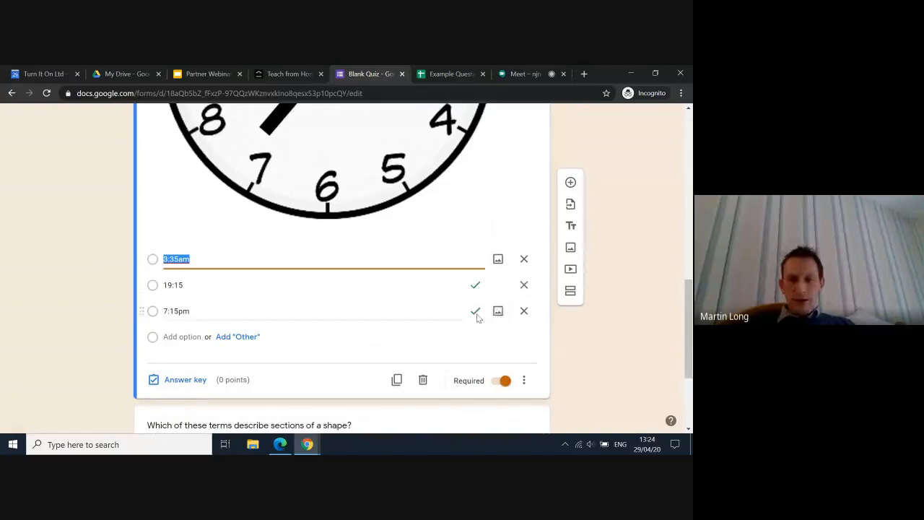
{"action": "left_click", "coordinate": [178, 380]}
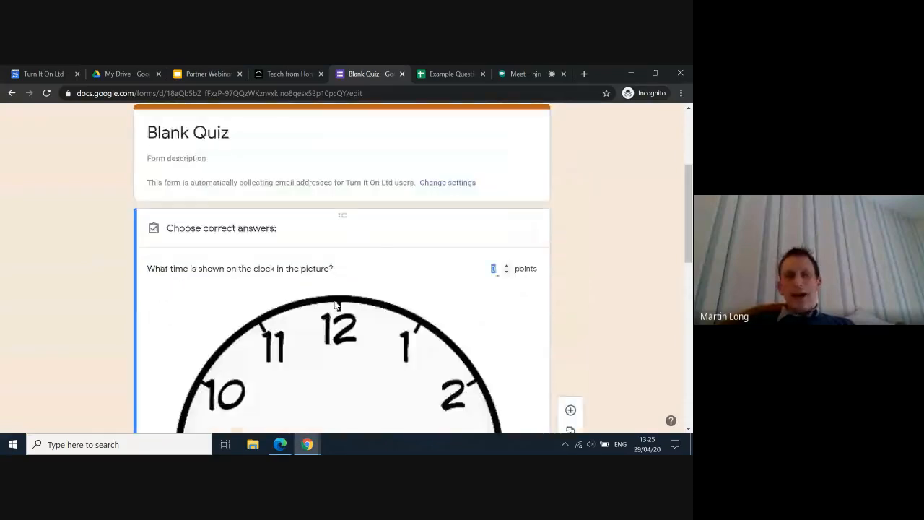
{"action": "scroll", "coordinate": [334, 301], "scroll_direction": "down", "scroll_amount": 12}
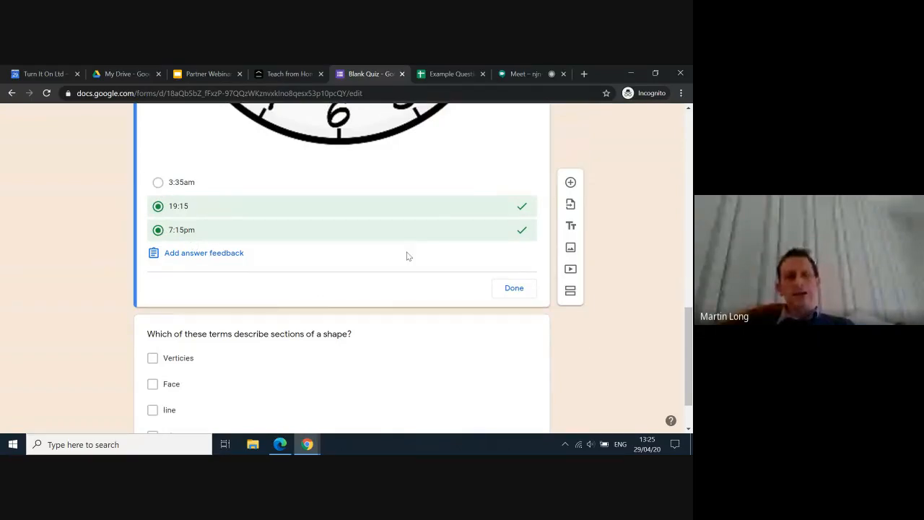
{"action": "left_click", "coordinate": [509, 293]}
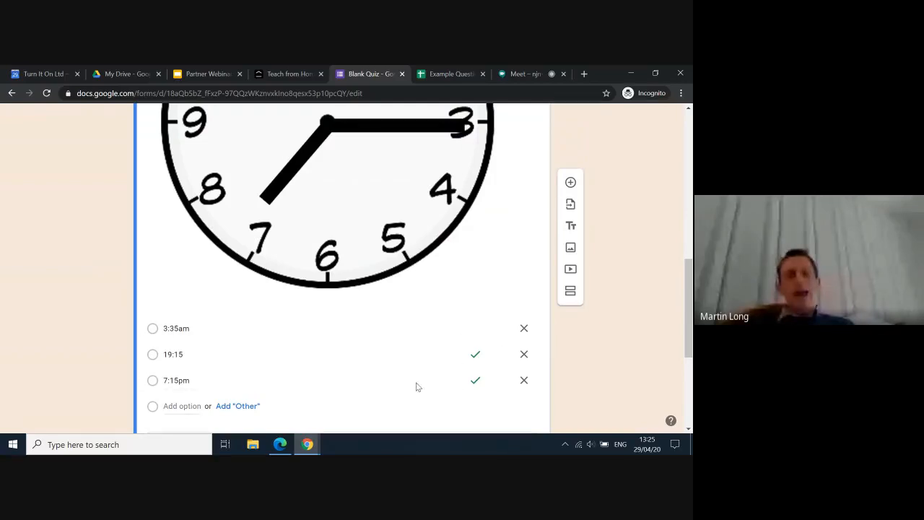
Examine the clock question's duplicate, required and additional options, and leave them as they are.
{"action": "scroll", "coordinate": [447, 348], "scroll_direction": "down", "scroll_amount": 2}
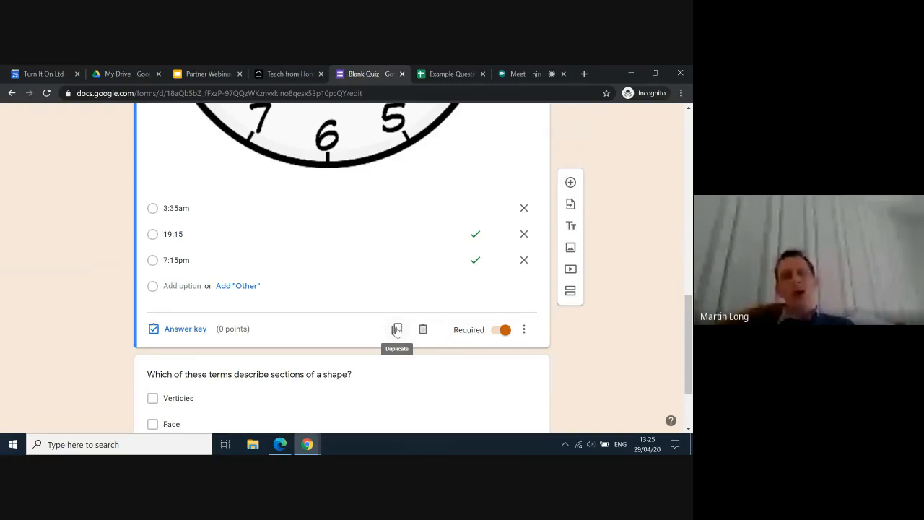
{"action": "left_click", "coordinate": [524, 330]}
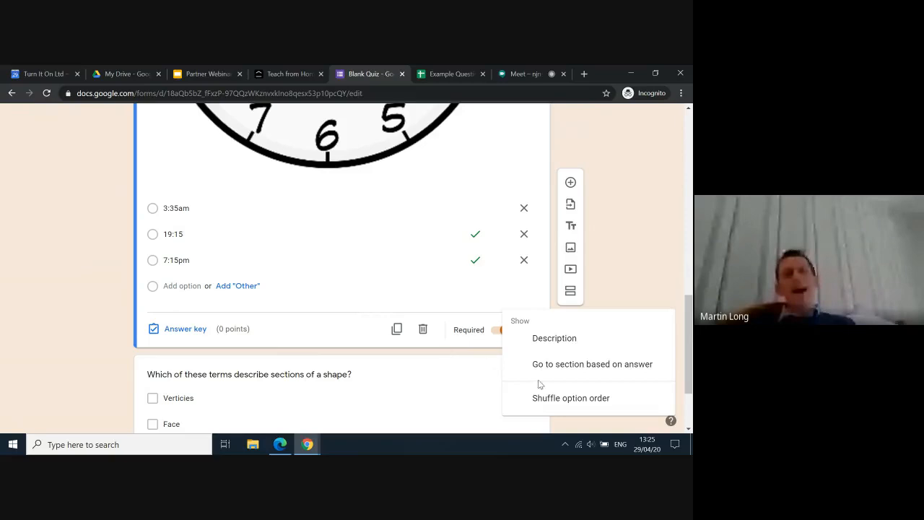
{"action": "left_click", "coordinate": [643, 273]}
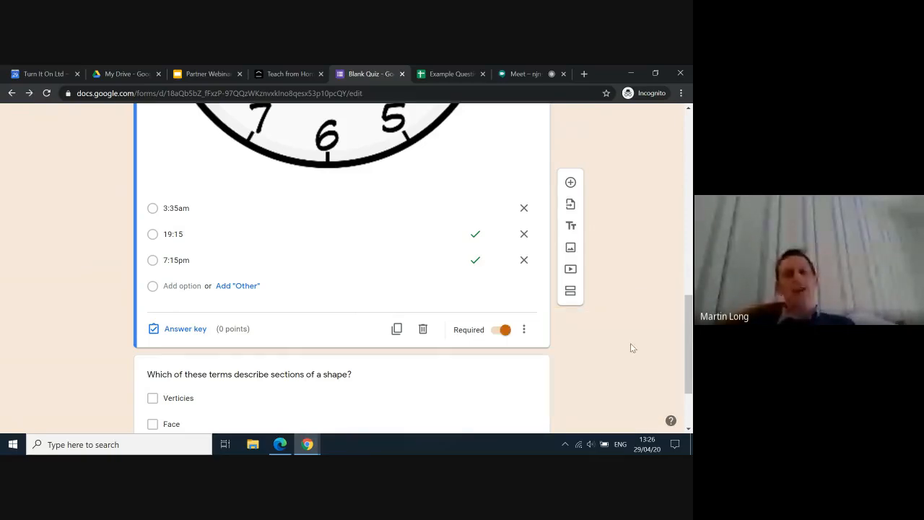
View the quiz's responses page and show its theme options.
{"action": "scroll", "coordinate": [630, 343], "scroll_direction": "down", "scroll_amount": 1}
{"action": "scroll", "coordinate": [630, 343], "scroll_direction": "up", "scroll_amount": 1}
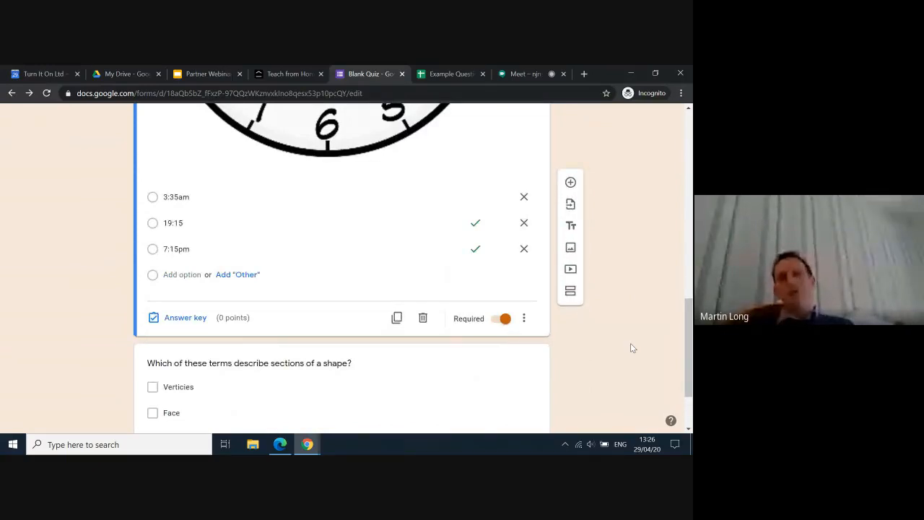
{"action": "scroll", "coordinate": [630, 348], "scroll_direction": "up", "scroll_amount": 4}
{"action": "scroll", "coordinate": [630, 348], "scroll_direction": "up", "scroll_amount": 3}
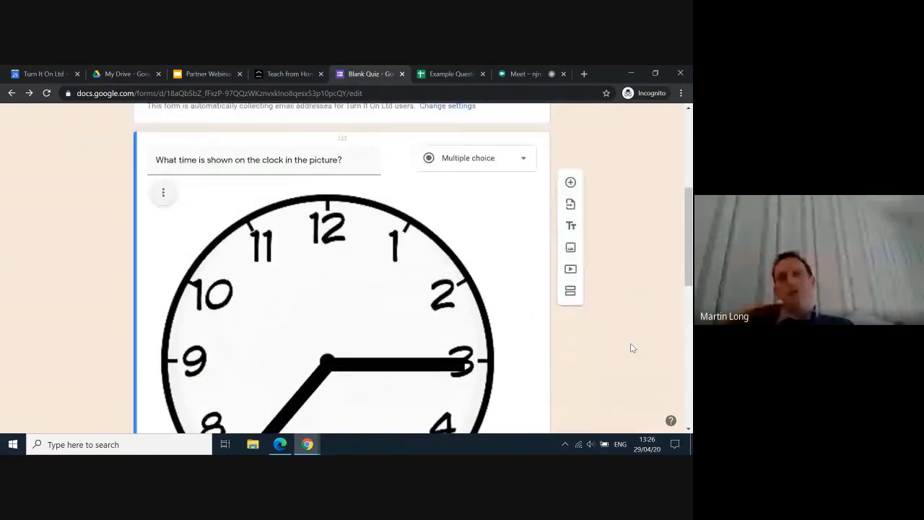
{"action": "scroll", "coordinate": [631, 348], "scroll_direction": "up", "scroll_amount": 3}
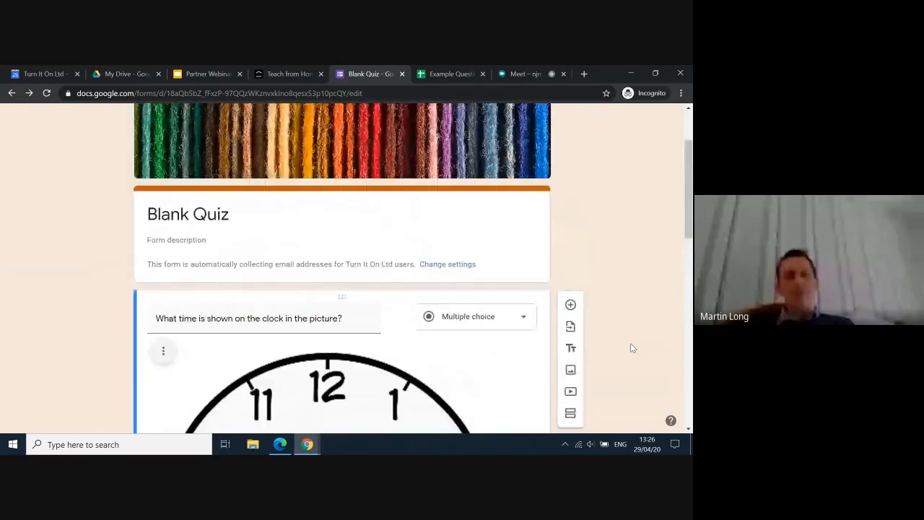
{"action": "left_click", "coordinate": [377, 152]}
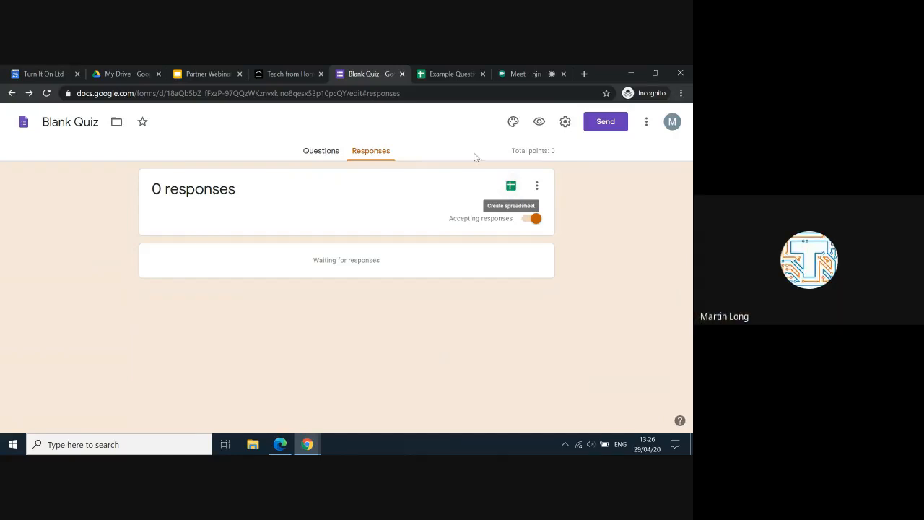
{"action": "left_click", "coordinate": [513, 123]}
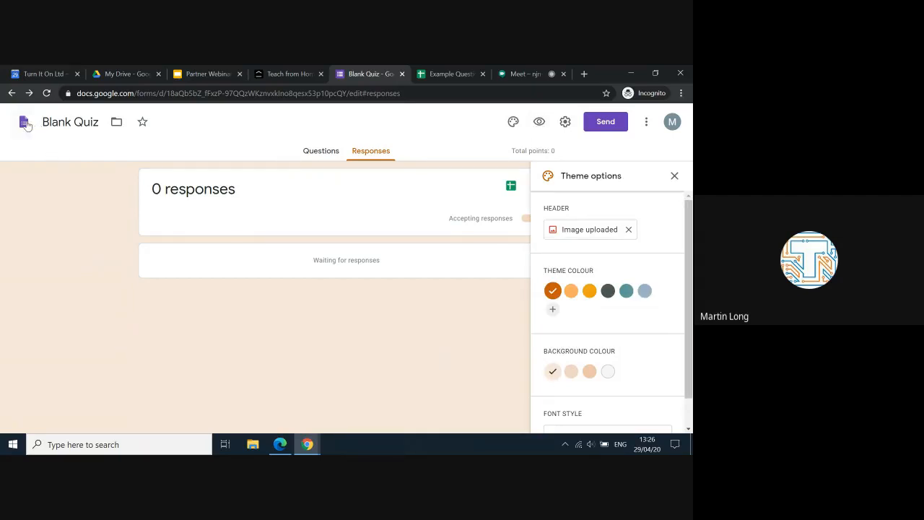
Open the Untitled form containing the Whole School Survey from the Forms home page and bring up its email sending options.
{"action": "left_click", "coordinate": [25, 124]}
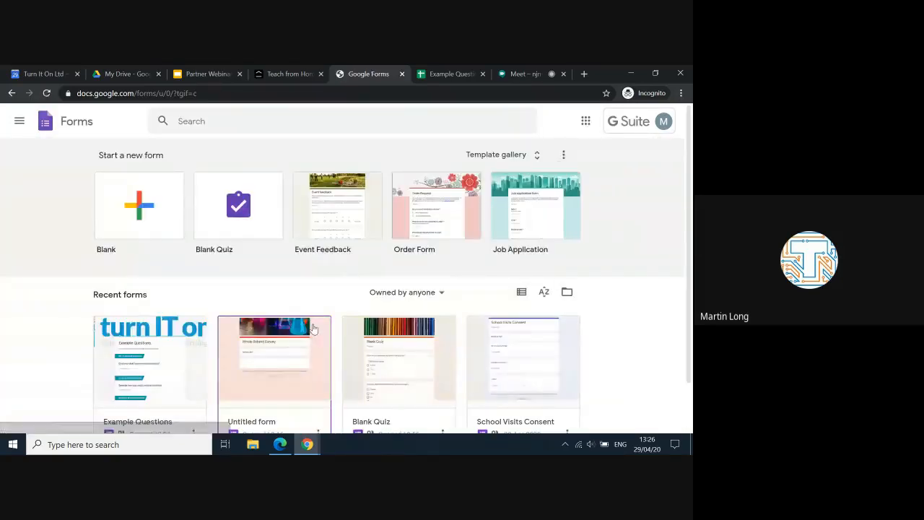
{"action": "scroll", "coordinate": [193, 325], "scroll_direction": "down", "scroll_amount": 2}
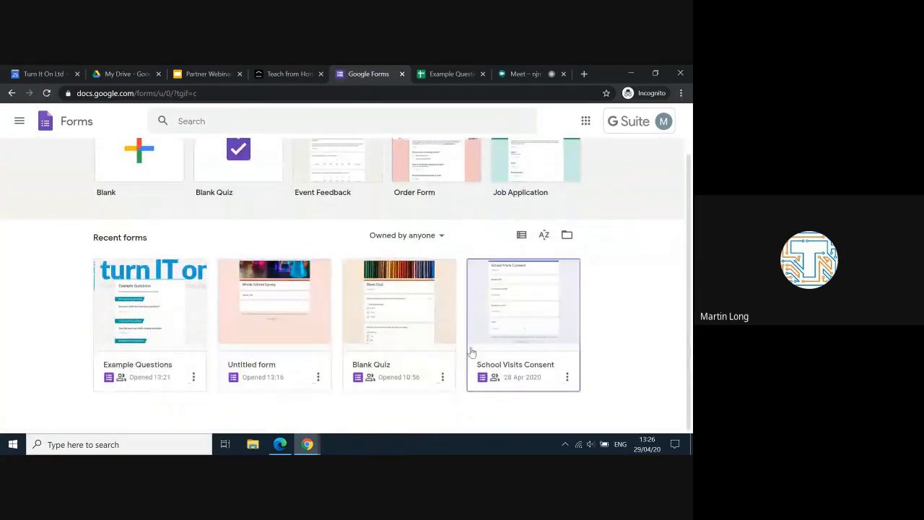
{"action": "left_click", "coordinate": [527, 341]}
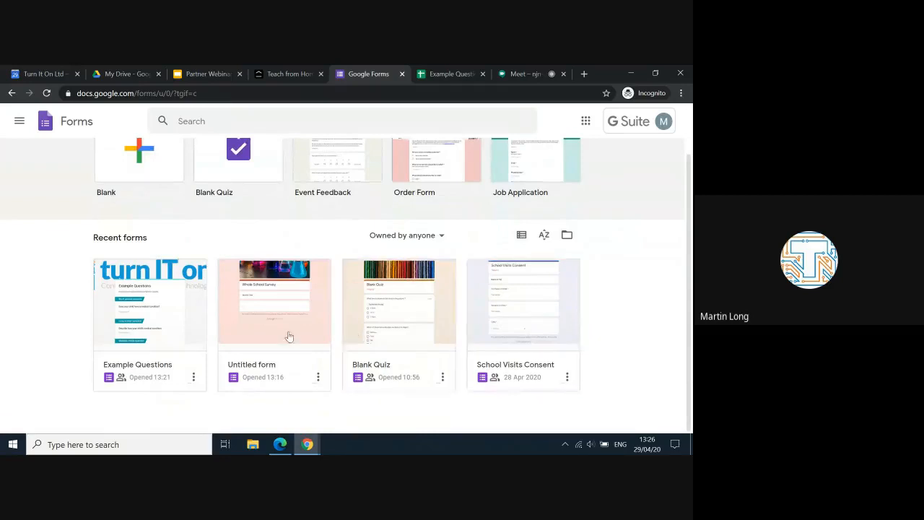
{"action": "left_click", "coordinate": [254, 324]}
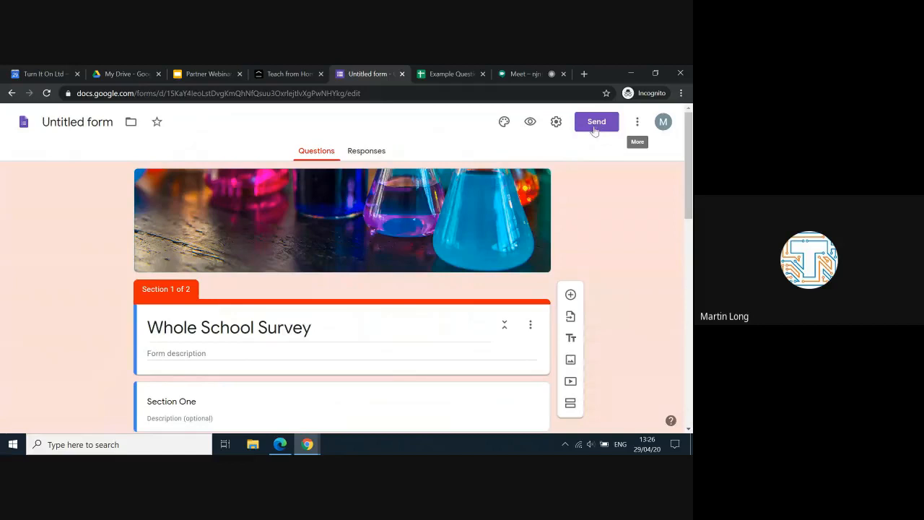
{"action": "left_click", "coordinate": [594, 130]}
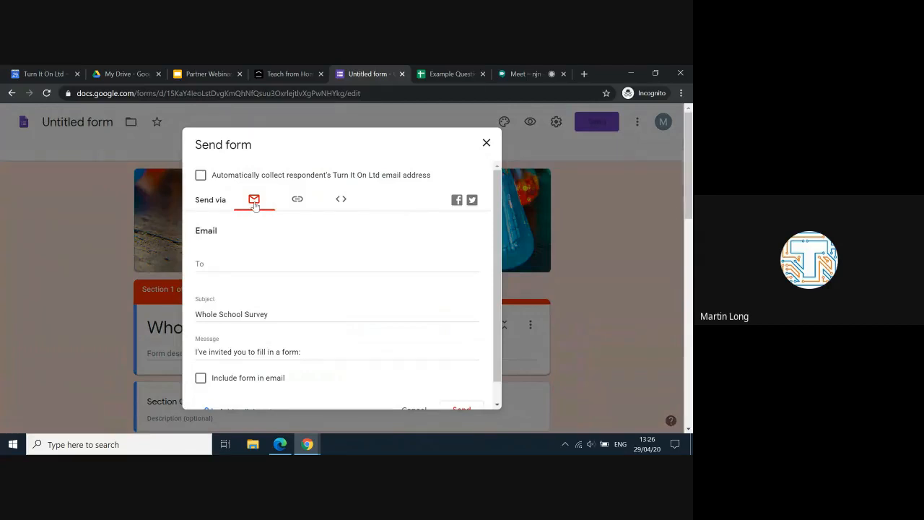
Examine the form's link and embed HTML sharing options, including the embed width, and return to the email option.
{"action": "left_click", "coordinate": [296, 202]}
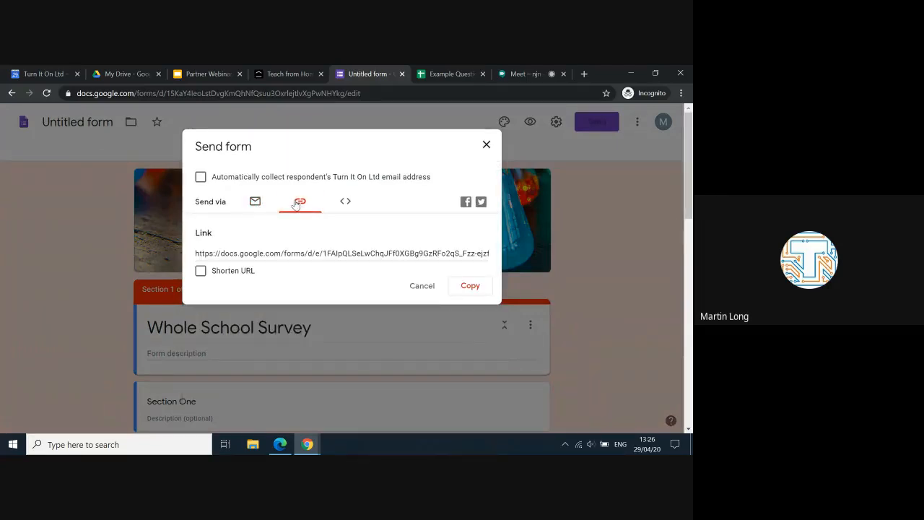
{"action": "left_click", "coordinate": [346, 203]}
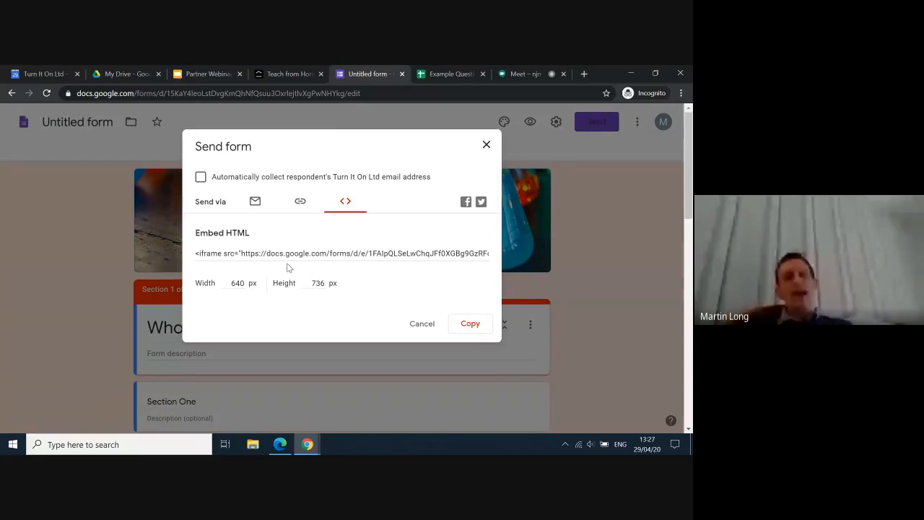
{"action": "left_click", "coordinate": [240, 283]}
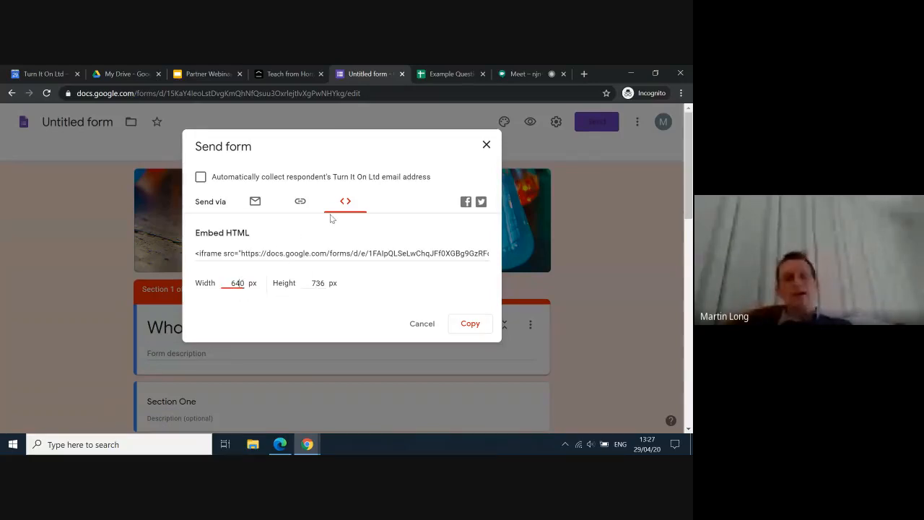
{"action": "left_click", "coordinate": [301, 203]}
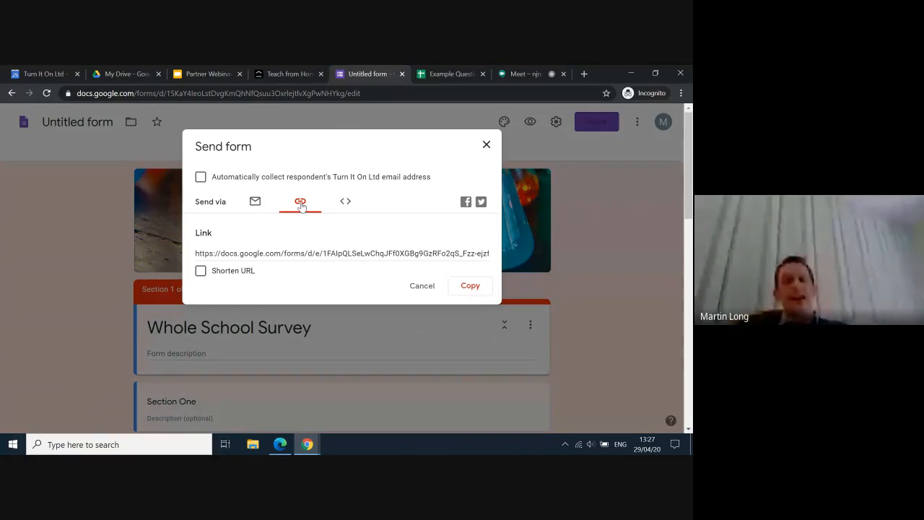
{"action": "left_click", "coordinate": [253, 203]}
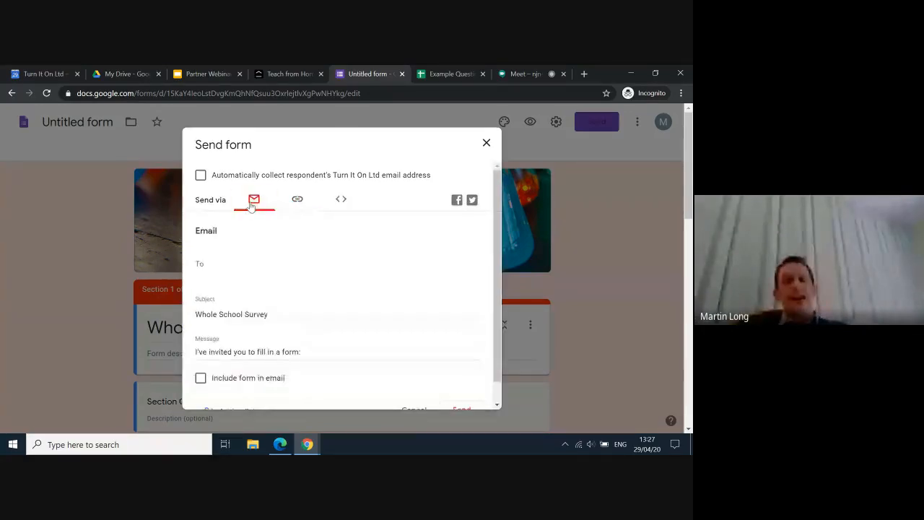
Address the form email to a suggested contact, review its message and options, and close the sending dialog without sending.
{"action": "left_click", "coordinate": [253, 265]}
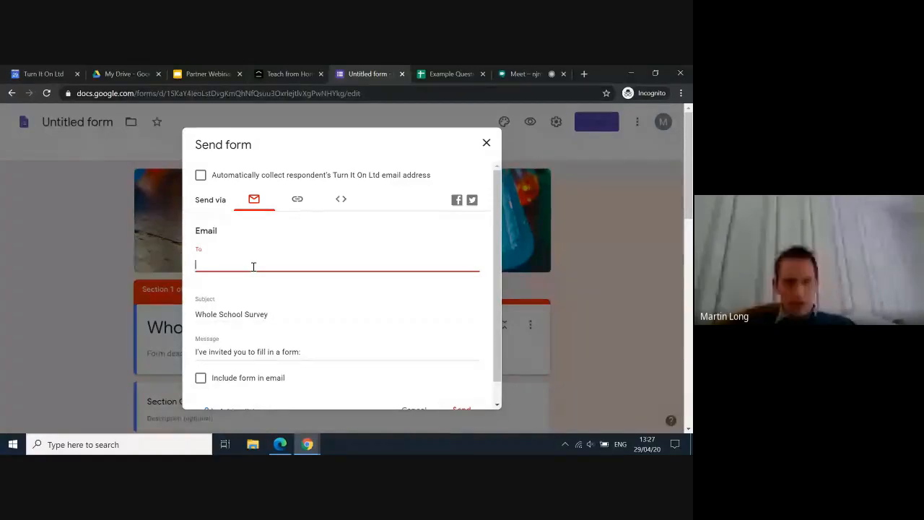
{"action": "type", "text": "da"}
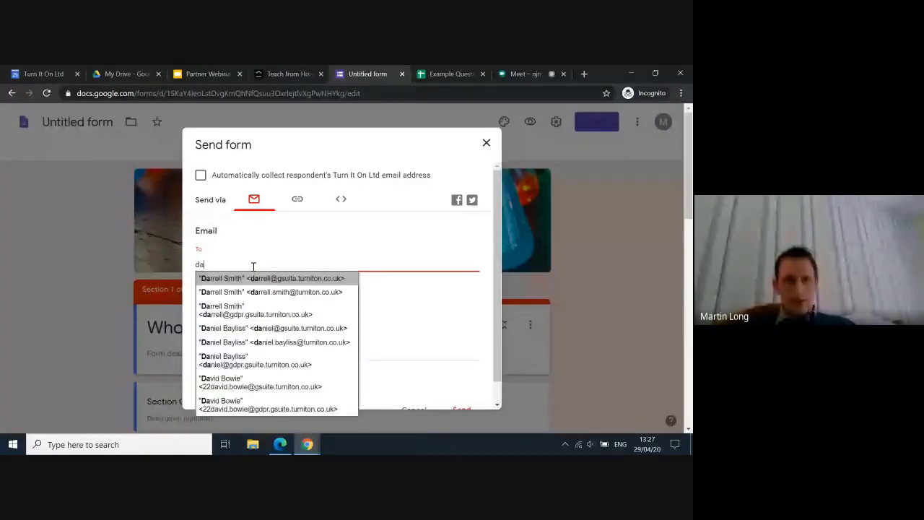
{"action": "left_click", "coordinate": [255, 278]}
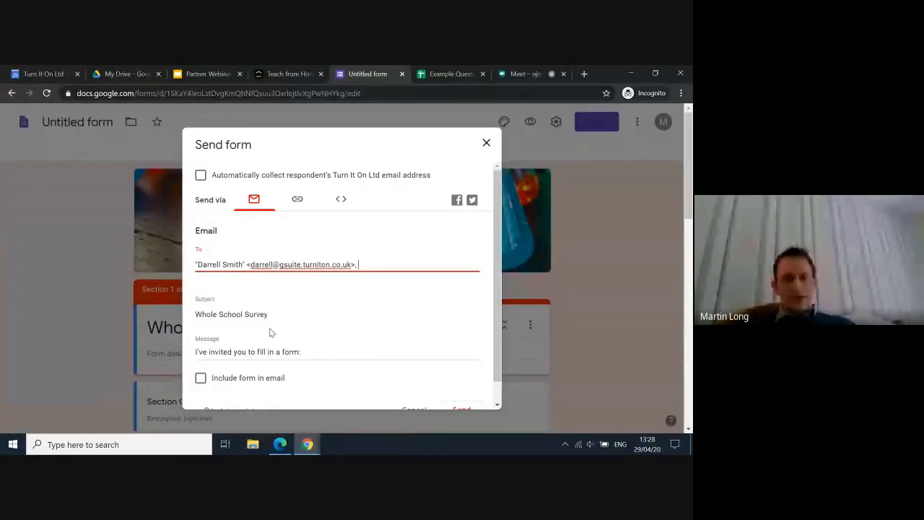
{"action": "scroll", "coordinate": [276, 351], "scroll_direction": "down", "scroll_amount": 1}
{"action": "left_click", "coordinate": [310, 331]}
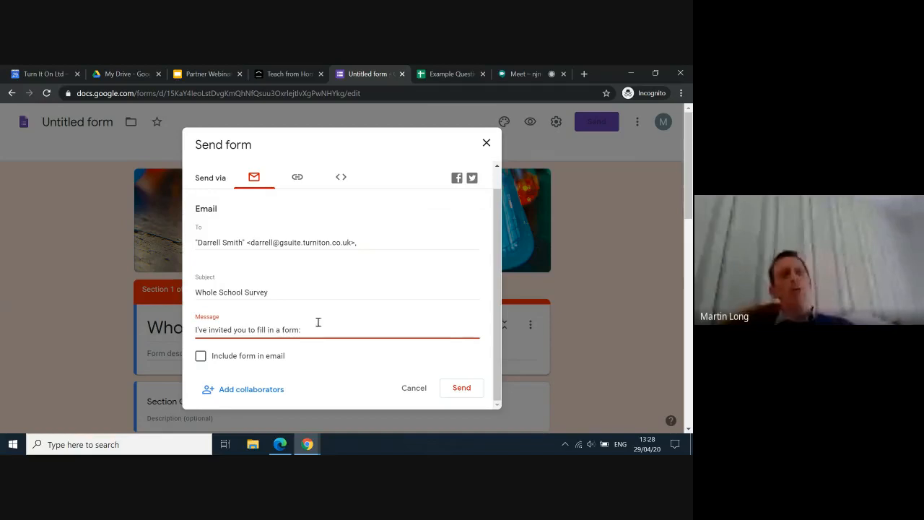
{"action": "left_click", "coordinate": [488, 148]}
{"action": "left_click", "coordinate": [486, 143]}
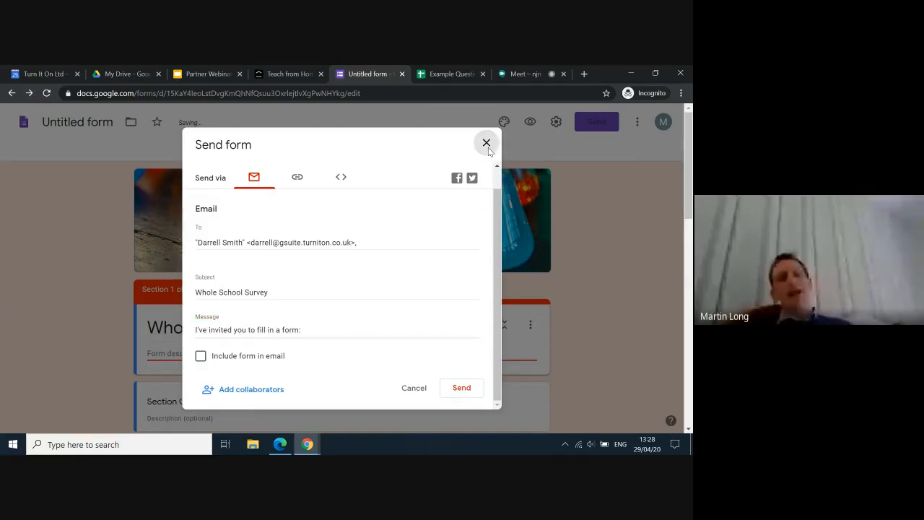
{"action": "left_click", "coordinate": [487, 143]}
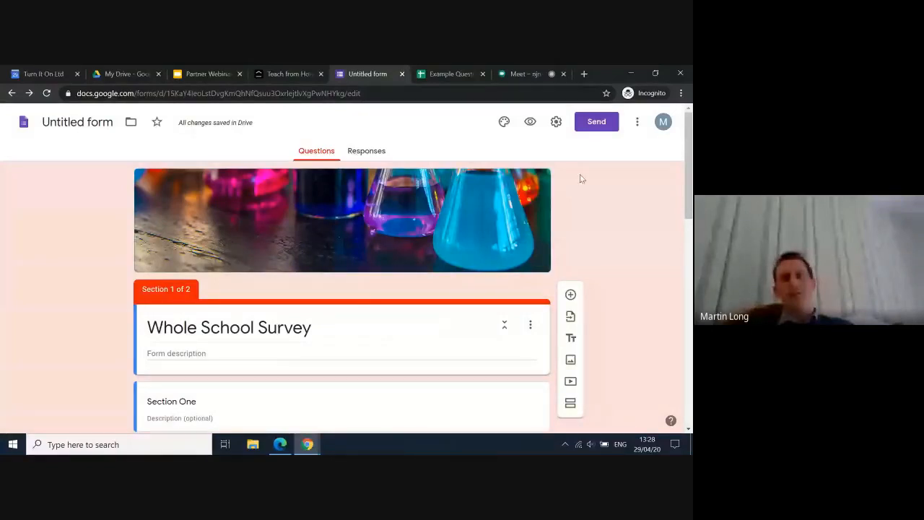
Open the Whole School Survey's pre-filled link page, select its web address, and close the page to return to the form editor.
{"action": "left_click", "coordinate": [639, 128]}
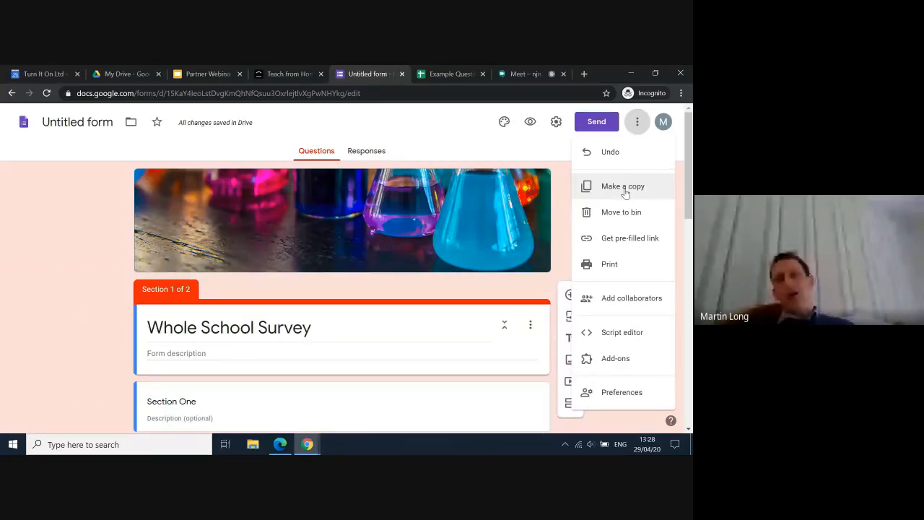
{"action": "left_click", "coordinate": [629, 246]}
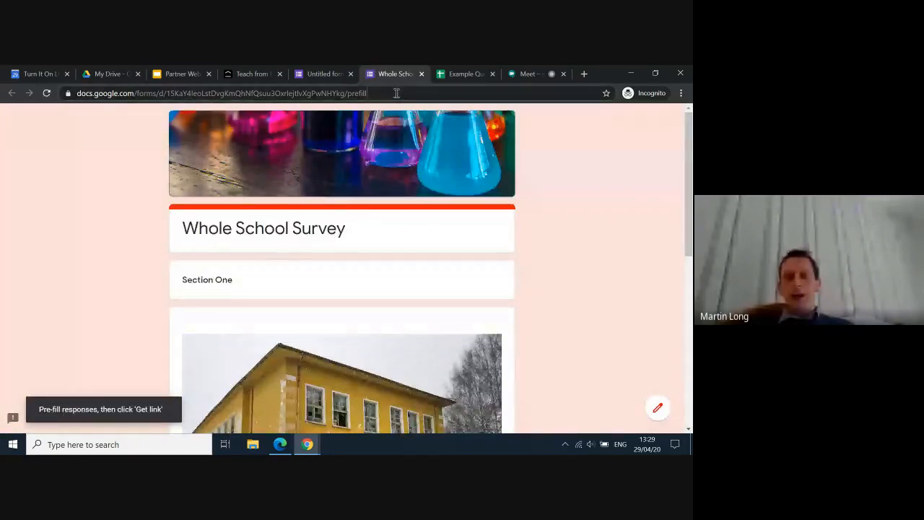
{"action": "left_click", "coordinate": [396, 93]}
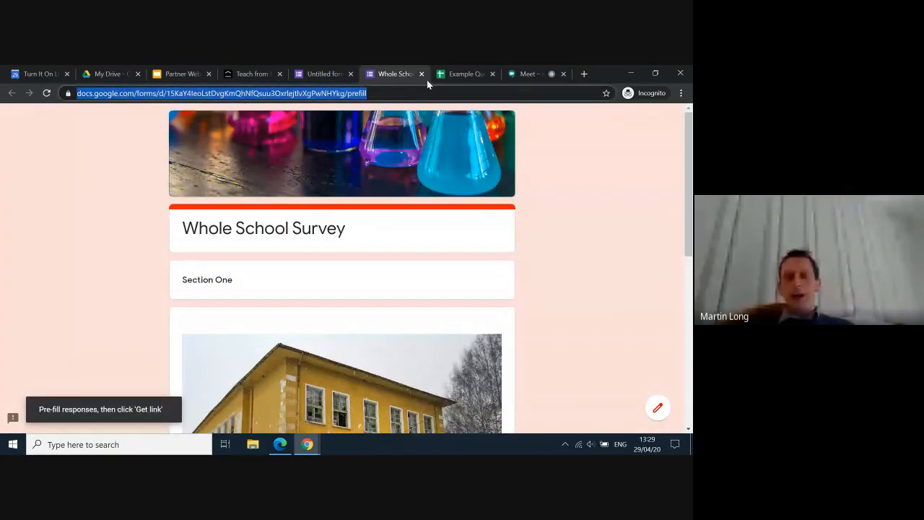
{"action": "left_click", "coordinate": [422, 73]}
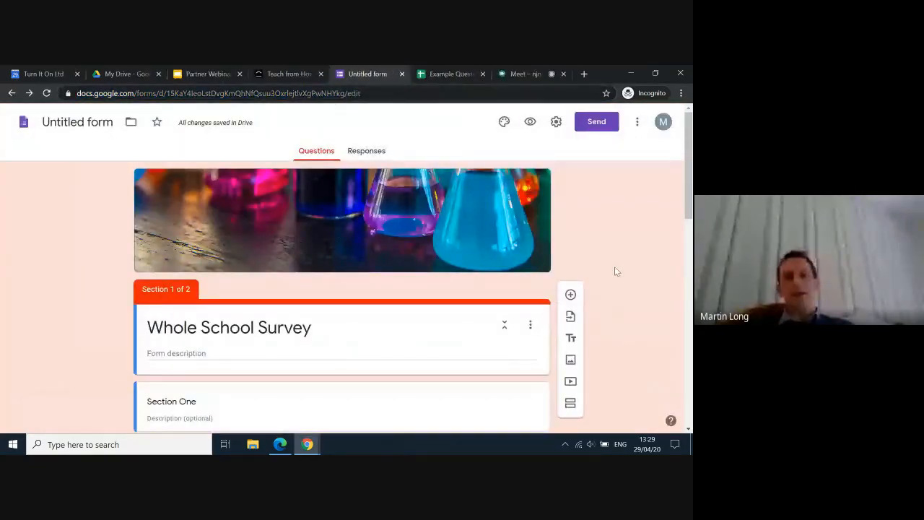
Open the form's collaborator sharing settings and enter a suggested contact as the person to invite.
{"action": "left_click", "coordinate": [637, 121]}
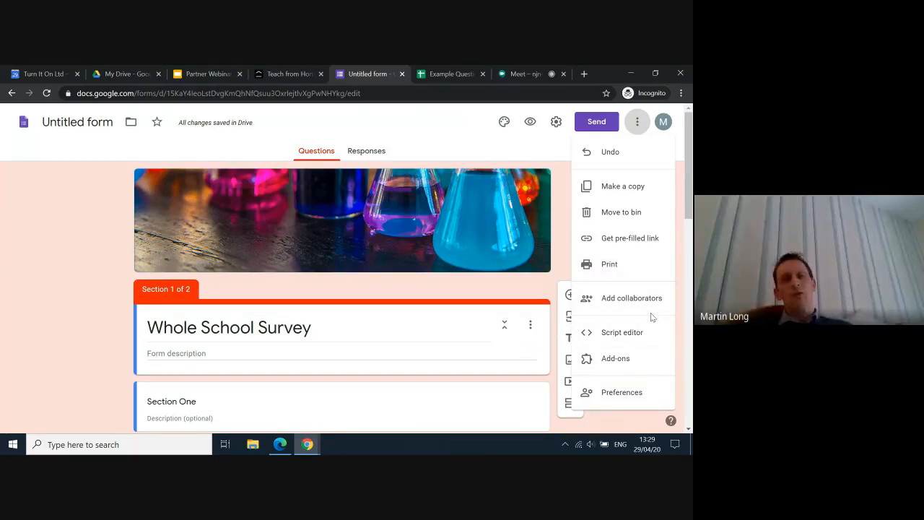
{"action": "scroll", "coordinate": [652, 316], "scroll_direction": "down", "scroll_amount": 1}
{"action": "scroll", "coordinate": [651, 313], "scroll_direction": "down", "scroll_amount": 1}
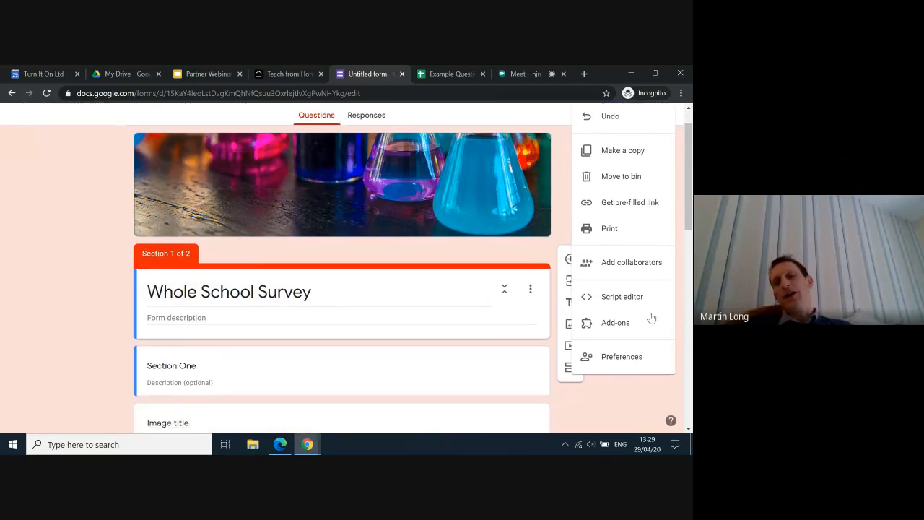
{"action": "left_click", "coordinate": [608, 264]}
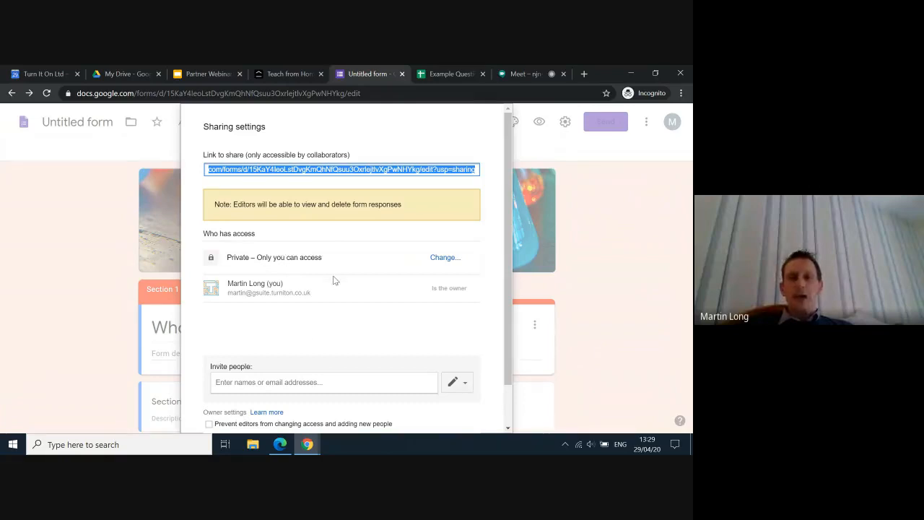
{"action": "left_click", "coordinate": [295, 388]}
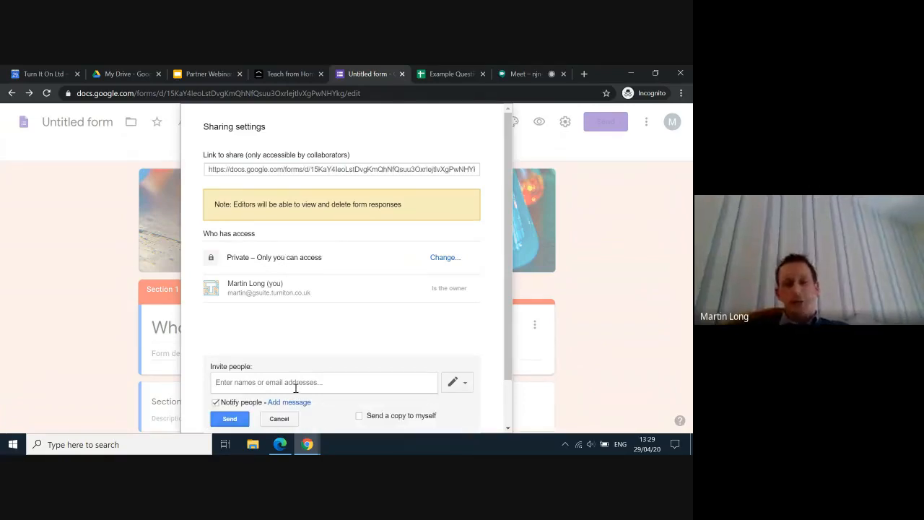
{"action": "type", "text": "darr"}
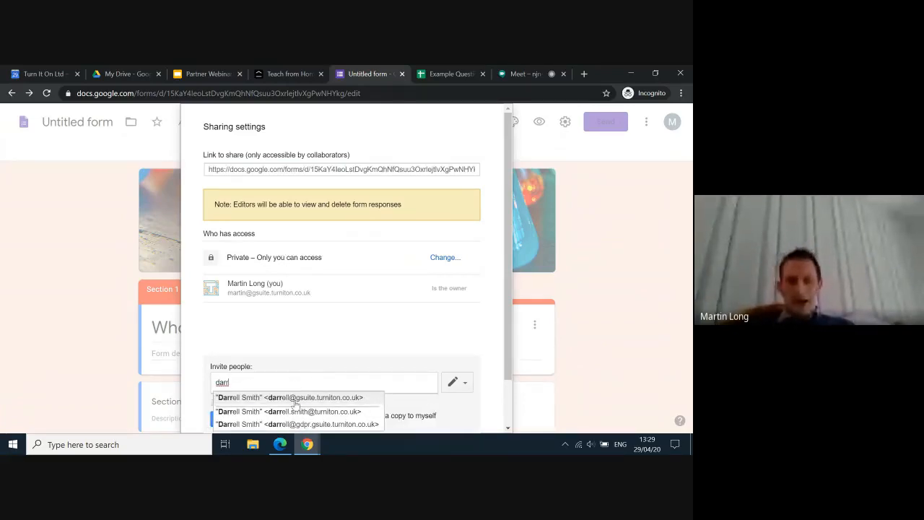
{"action": "left_click", "coordinate": [296, 398]}
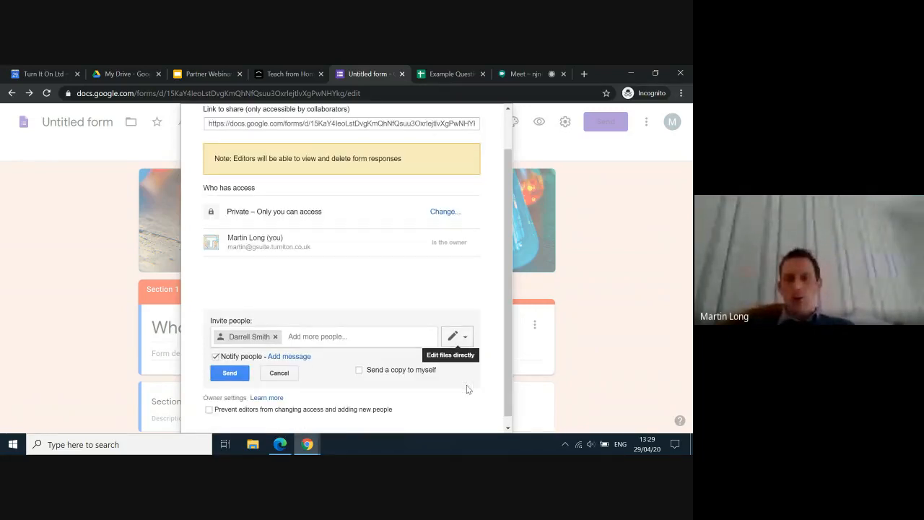
Check the permission choices for the invited collaborator, keeping Can edit.
{"action": "scroll", "coordinate": [466, 385], "scroll_direction": "down", "scroll_amount": 1}
{"action": "left_click", "coordinate": [465, 329]}
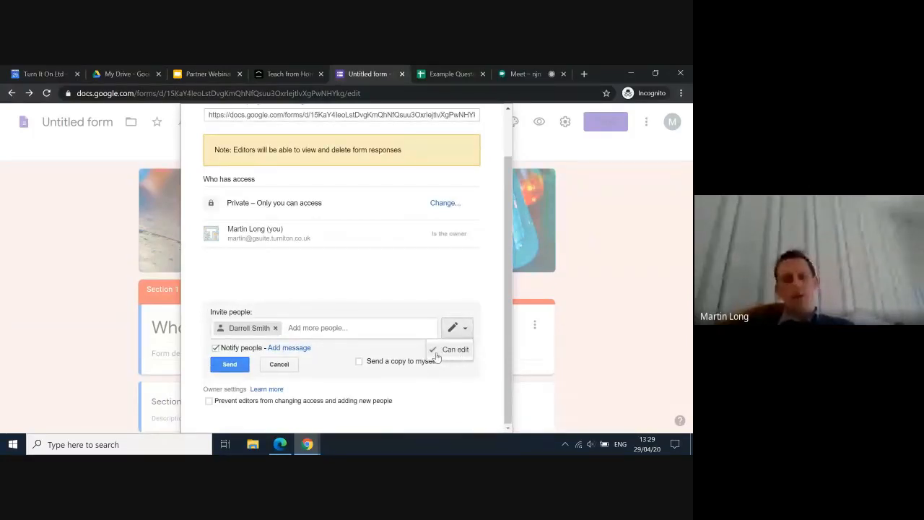
{"action": "left_click", "coordinate": [436, 354]}
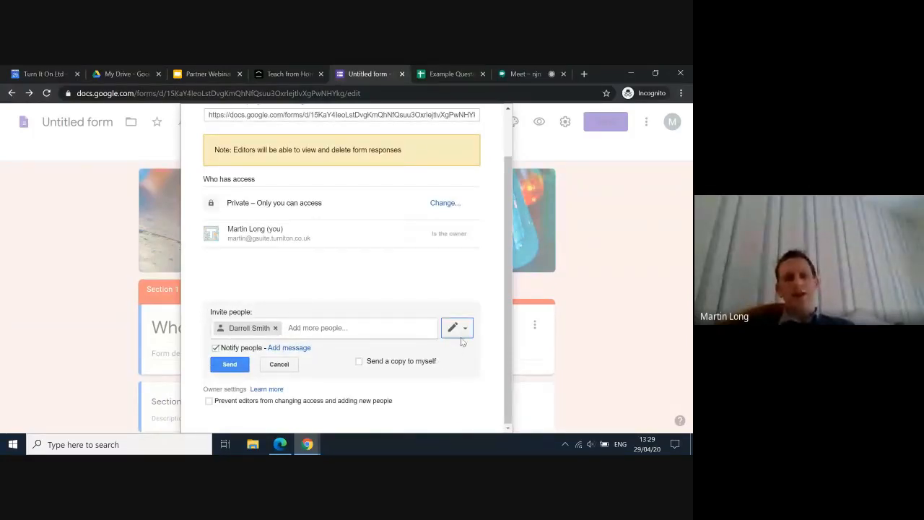
{"action": "left_click", "coordinate": [465, 331]}
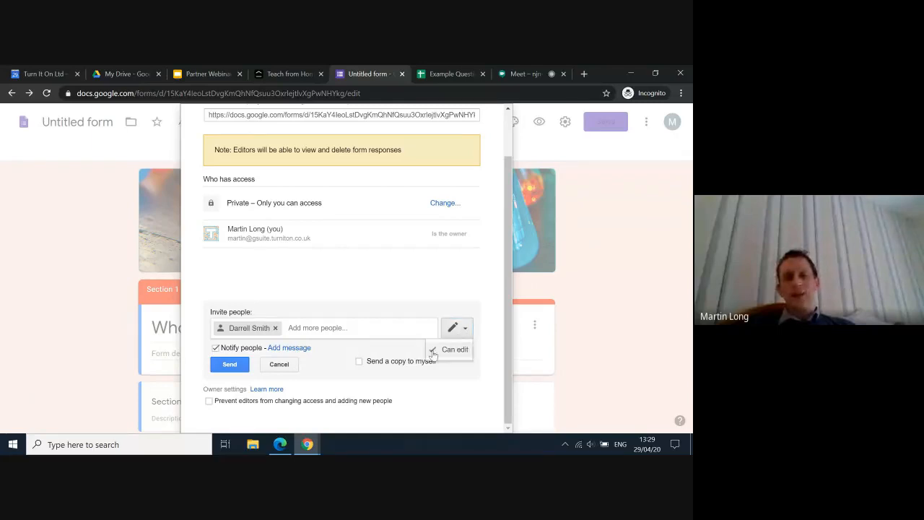
{"action": "left_click", "coordinate": [499, 361]}
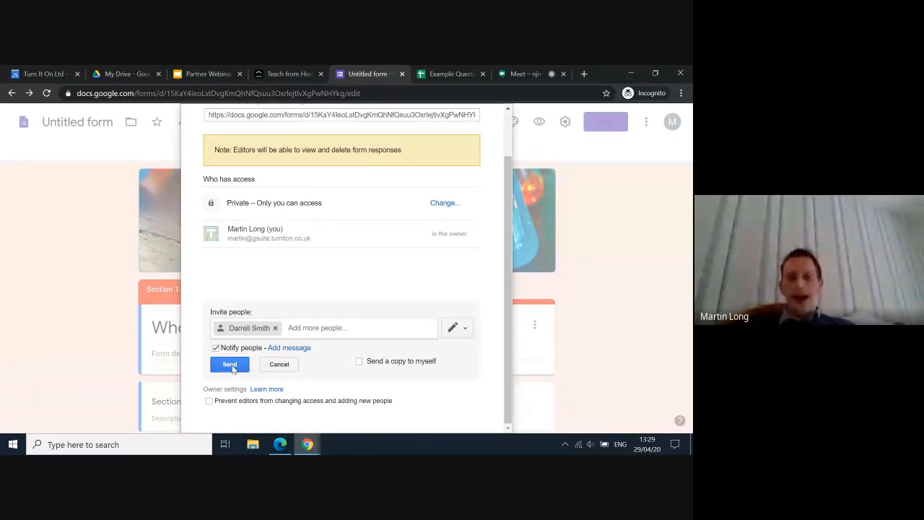
Open the optional personal message for the invitation, and leave the sharing settings without sending it.
{"action": "left_click", "coordinate": [279, 349]}
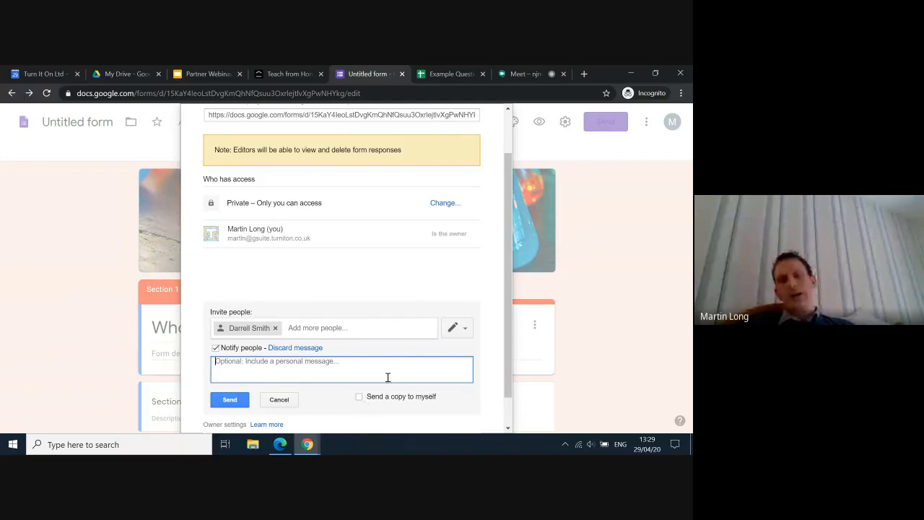
{"action": "scroll", "coordinate": [480, 276], "scroll_direction": "up", "scroll_amount": 2}
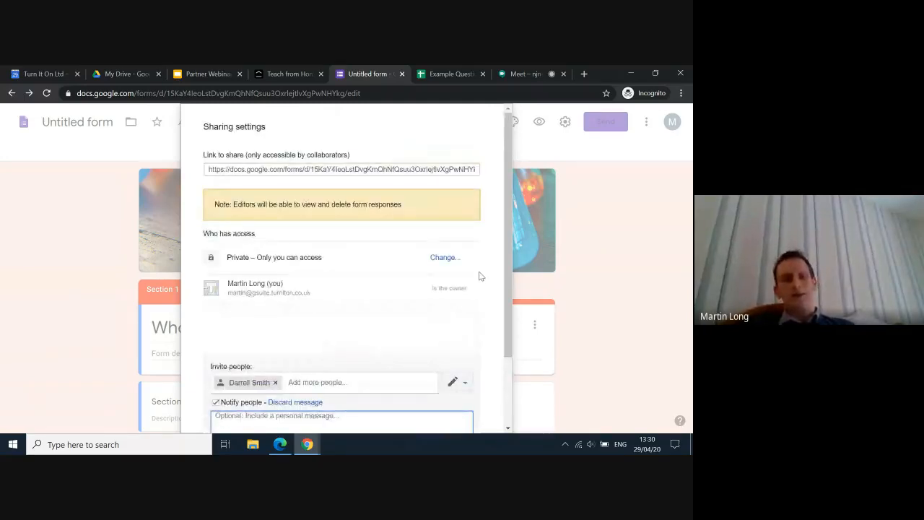
{"action": "key", "text": "Escape"}
Open the form's script editor to view its blank Apps Script project, and return to the form.
{"action": "left_click", "coordinate": [637, 122]}
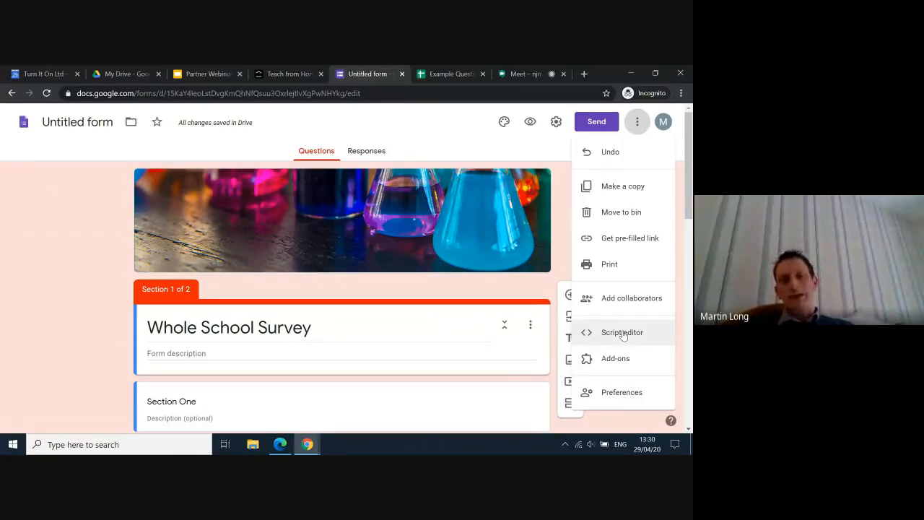
{"action": "left_click", "coordinate": [623, 333]}
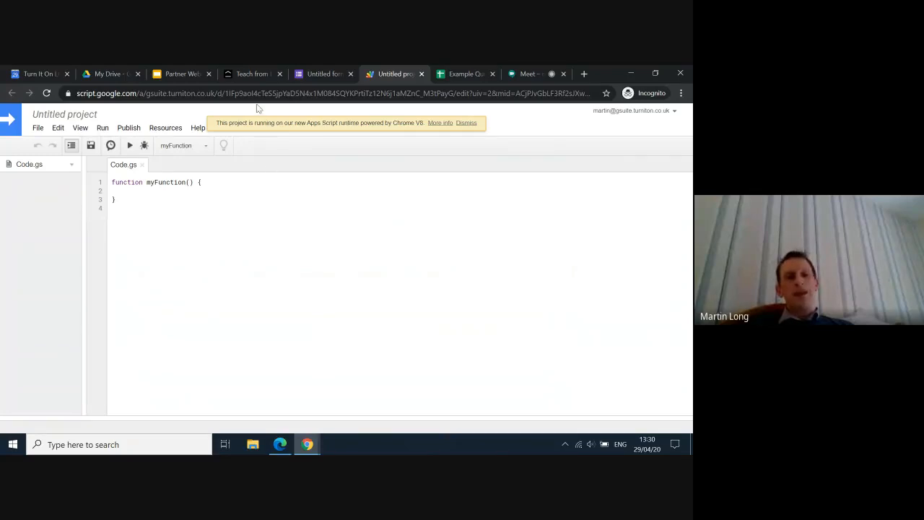
{"action": "left_click", "coordinate": [328, 76]}
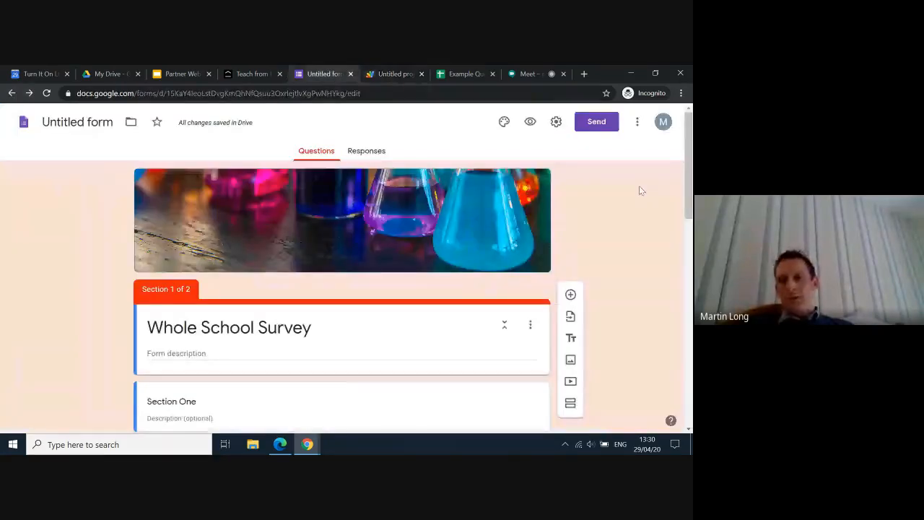
Open the form's add-ons marketplace and browse the add-ons that work with Forms.
{"action": "left_click", "coordinate": [638, 125]}
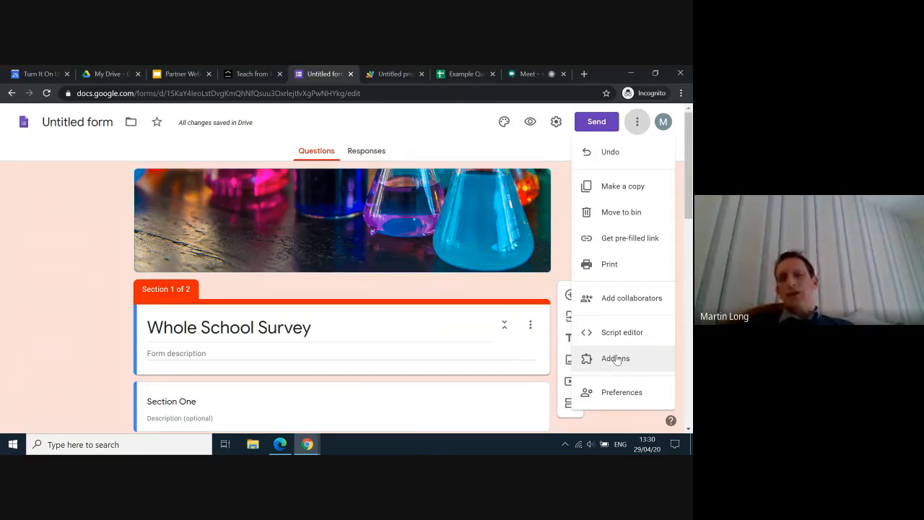
{"action": "left_click", "coordinate": [616, 358]}
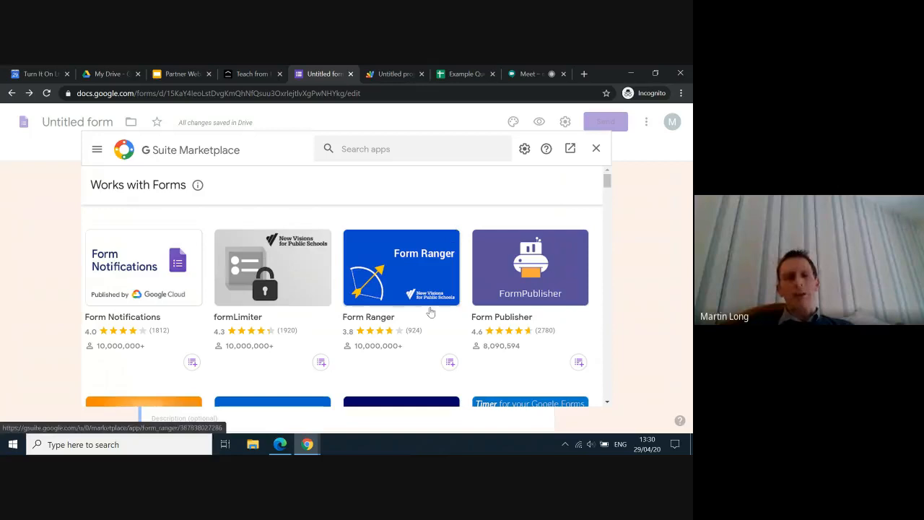
{"action": "scroll", "coordinate": [431, 312], "scroll_direction": "down", "scroll_amount": 2}
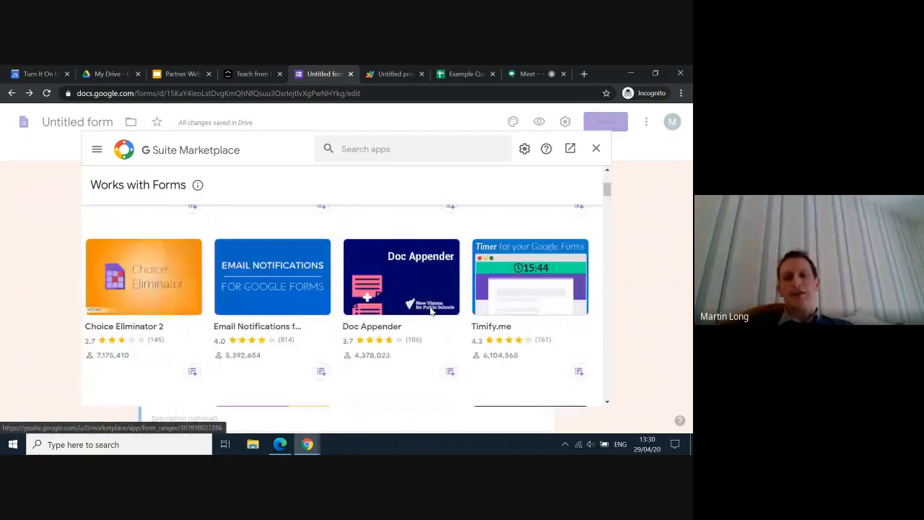
{"action": "scroll", "coordinate": [431, 312], "scroll_direction": "up", "scroll_amount": 3}
{"action": "scroll", "coordinate": [431, 312], "scroll_direction": "down", "scroll_amount": 2}
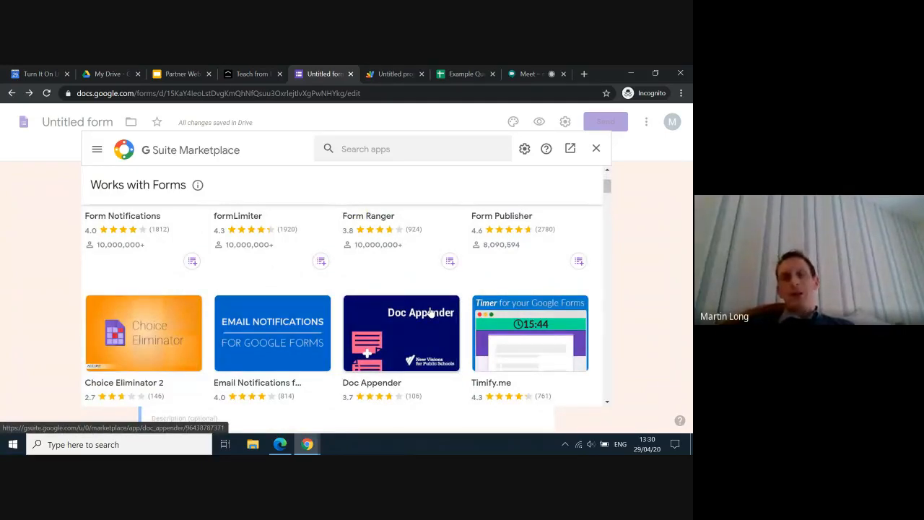
{"action": "scroll", "coordinate": [431, 312], "scroll_direction": "down", "scroll_amount": 1}
{"action": "scroll", "coordinate": [431, 312], "scroll_direction": "up", "scroll_amount": 2}
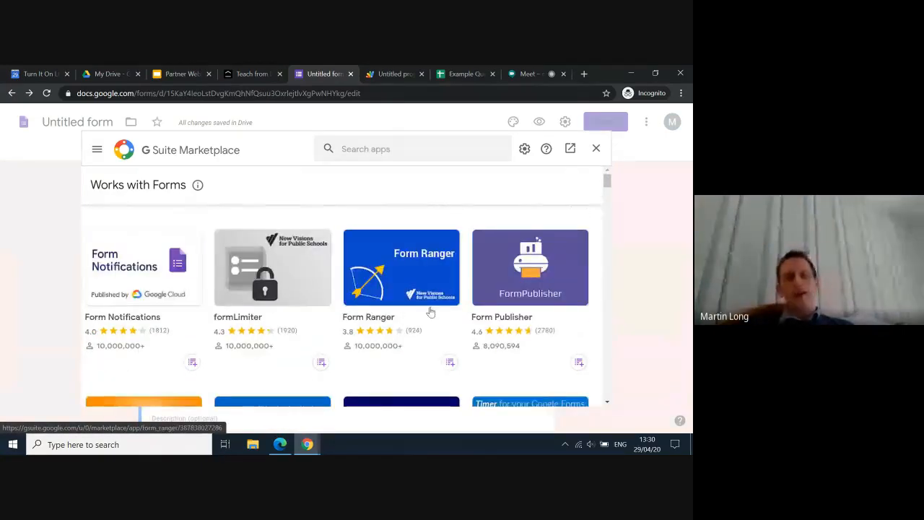
Open the Timify.me add-on's page and look through its preview images and overview.
{"action": "scroll", "coordinate": [431, 312], "scroll_direction": "down", "scroll_amount": 1}
{"action": "scroll", "coordinate": [431, 311], "scroll_direction": "down", "scroll_amount": 2}
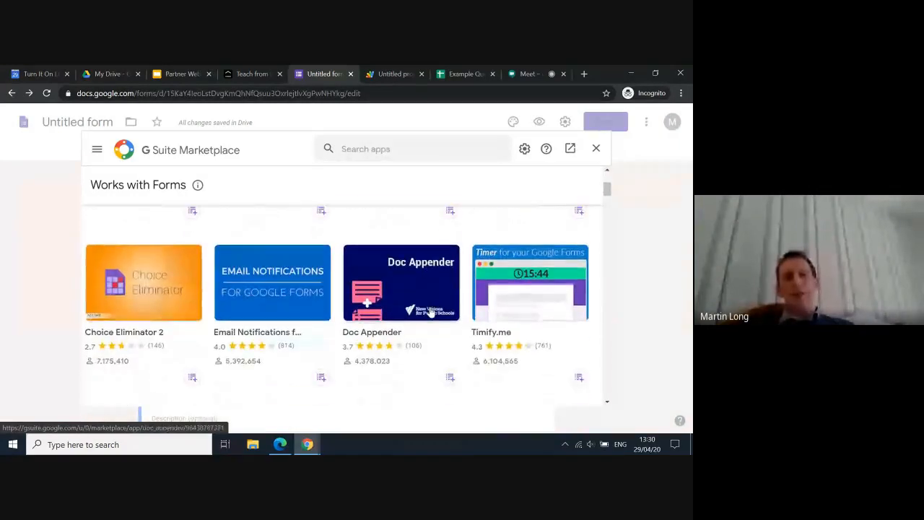
{"action": "left_click", "coordinate": [537, 288]}
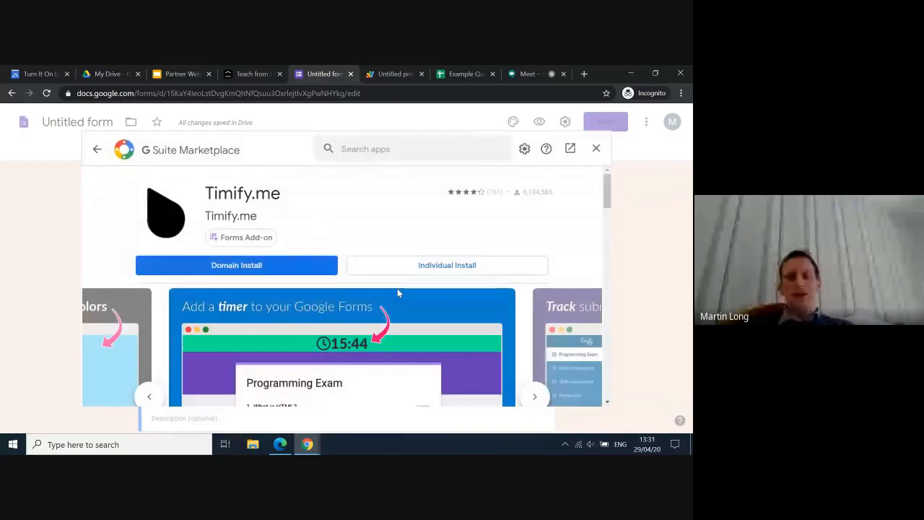
{"action": "scroll", "coordinate": [354, 276], "scroll_direction": "down", "scroll_amount": 1}
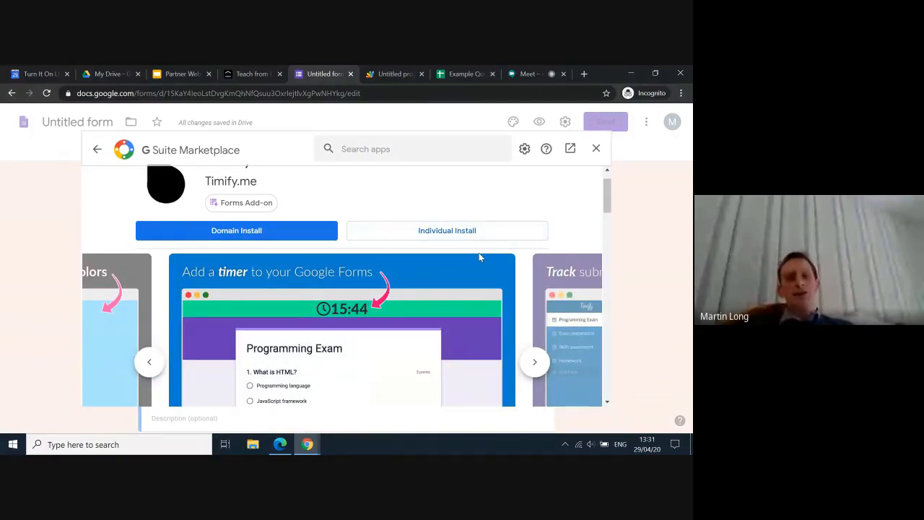
{"action": "scroll", "coordinate": [479, 253], "scroll_direction": "down", "scroll_amount": 2}
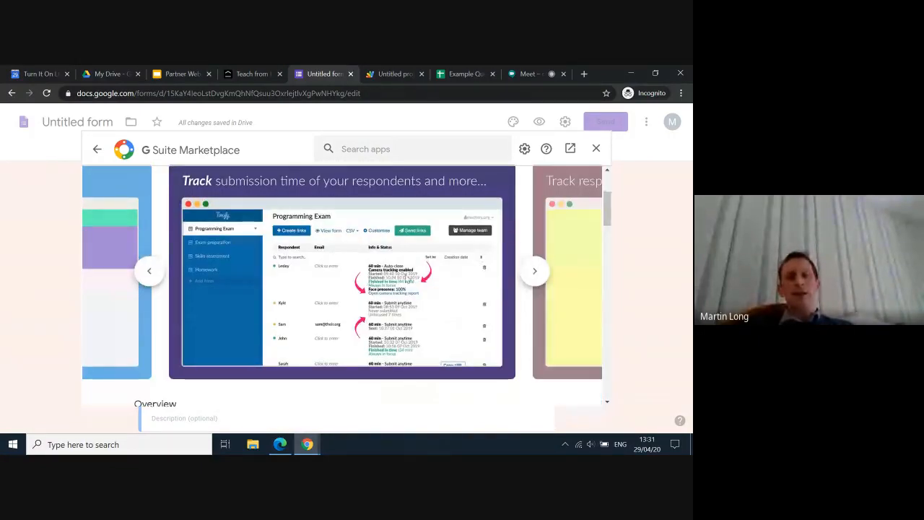
{"action": "scroll", "coordinate": [353, 346], "scroll_direction": "down", "scroll_amount": 2}
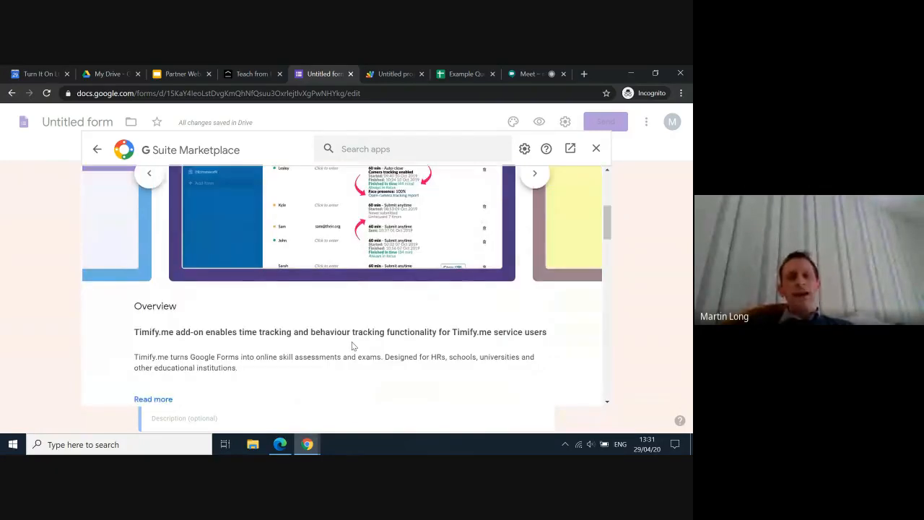
{"action": "scroll", "coordinate": [346, 339], "scroll_direction": "up", "scroll_amount": 5}
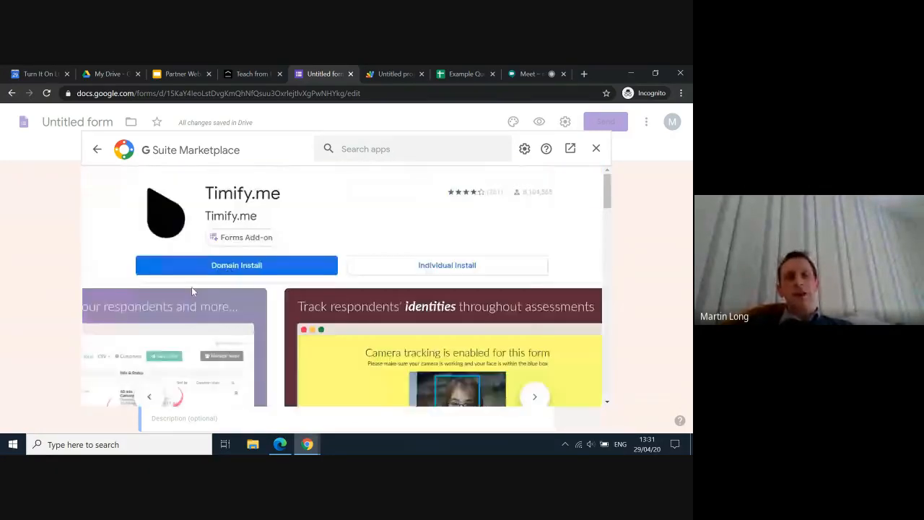
Return to the add-on list, browse further Forms add-ons, and close the marketplace.
{"action": "left_click", "coordinate": [97, 149]}
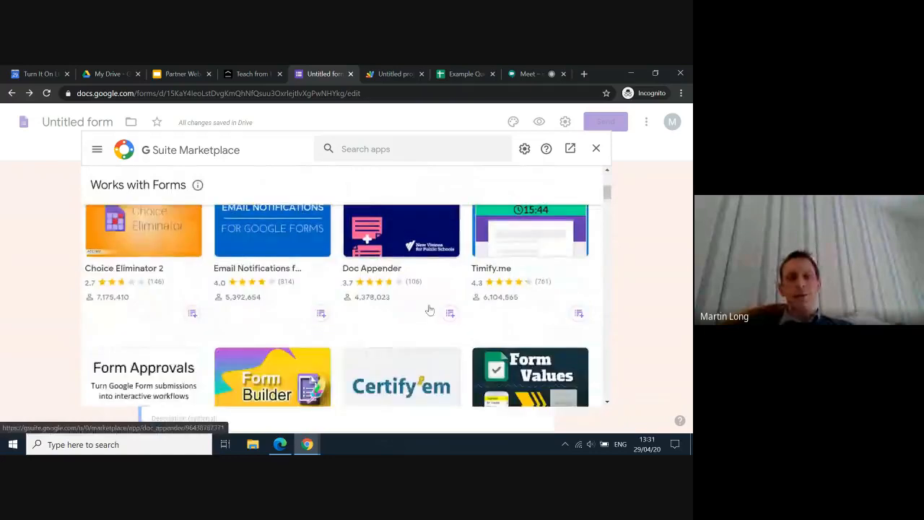
{"action": "scroll", "coordinate": [429, 310], "scroll_direction": "down", "scroll_amount": 4}
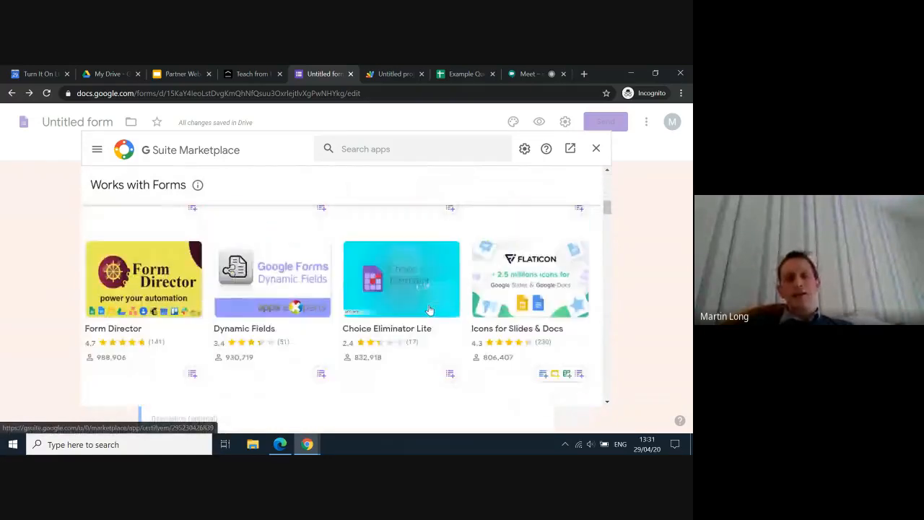
{"action": "scroll", "coordinate": [429, 309], "scroll_direction": "up", "scroll_amount": 7}
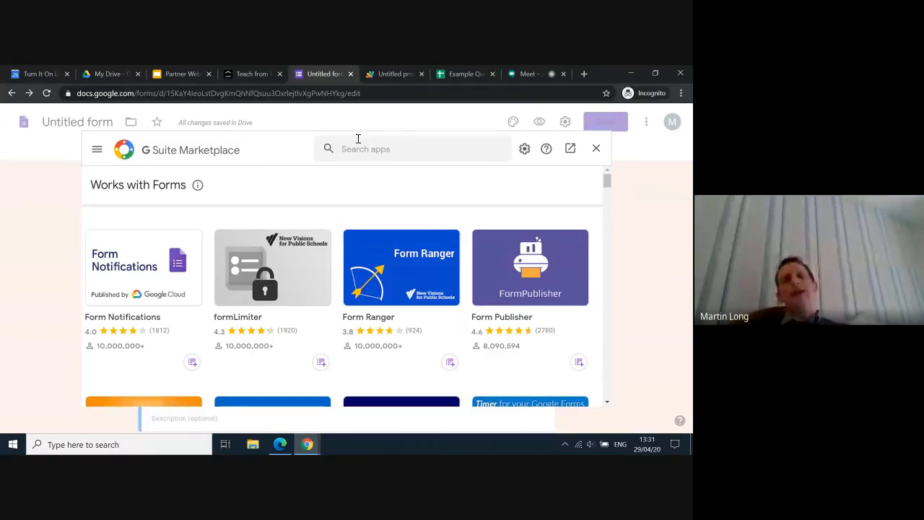
{"action": "left_click", "coordinate": [398, 152]}
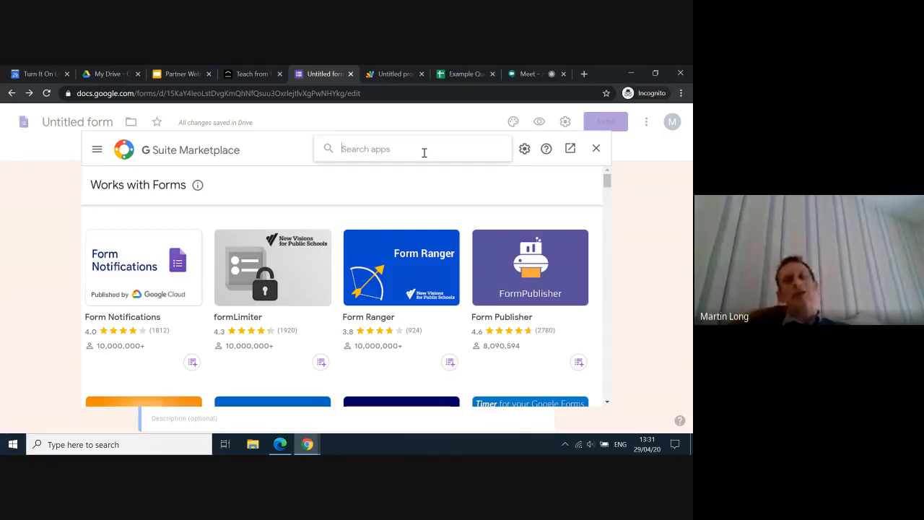
{"action": "left_click", "coordinate": [597, 149]}
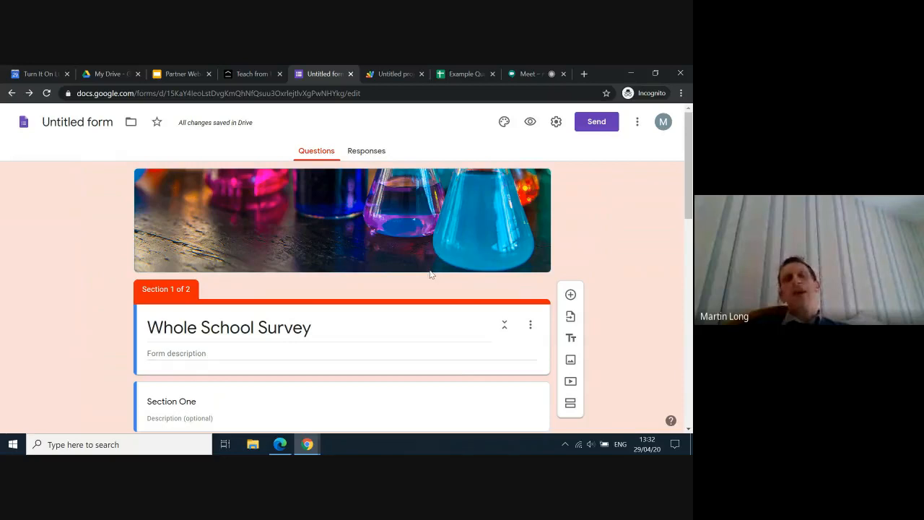
Open the form's preferences to view the default settings for forms and questions.
{"action": "left_click", "coordinate": [640, 125]}
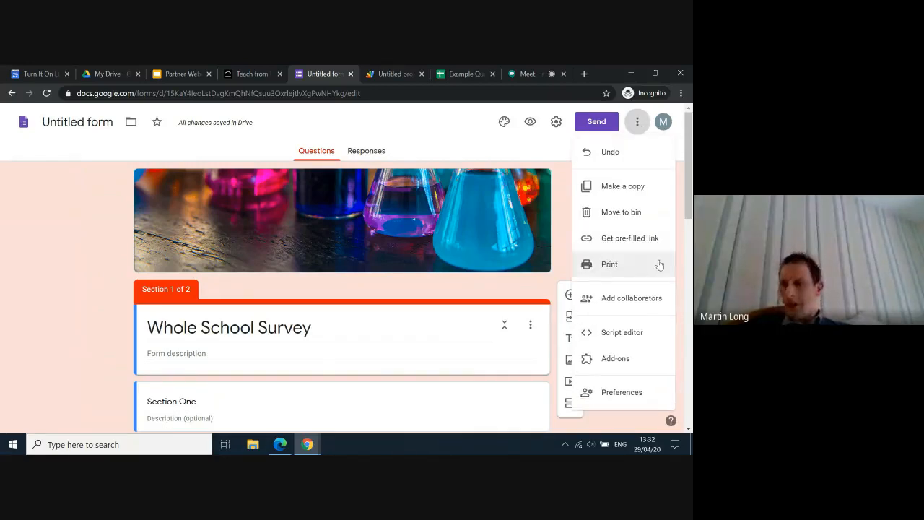
{"action": "left_click", "coordinate": [608, 396]}
{"action": "left_click", "coordinate": [609, 395]}
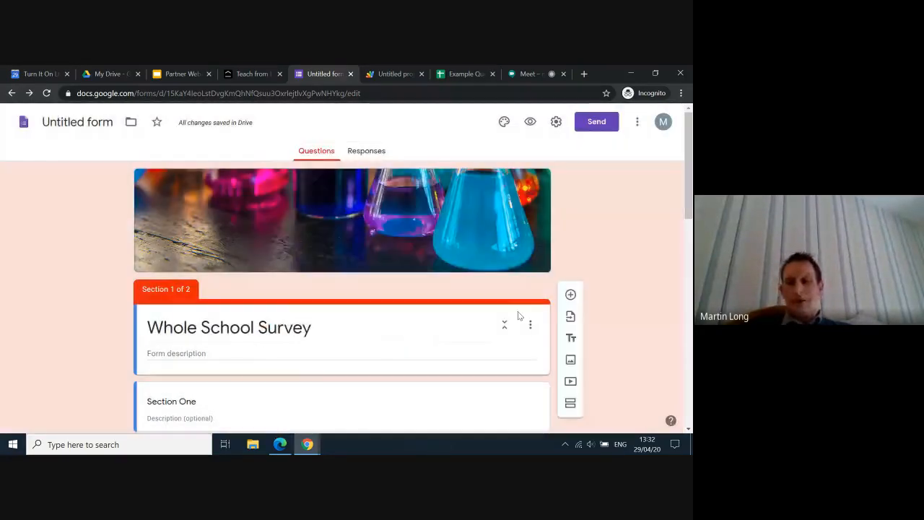
{"action": "left_click", "coordinate": [637, 121]}
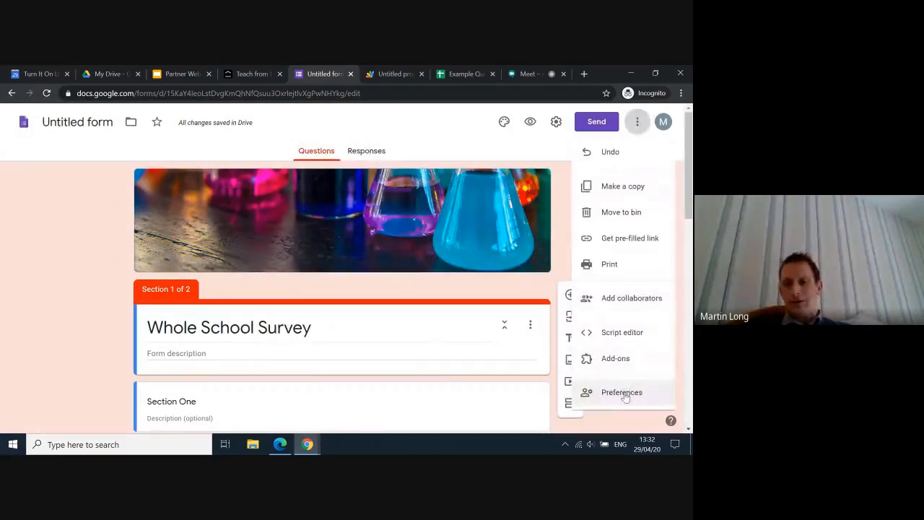
{"action": "left_click", "coordinate": [625, 394]}
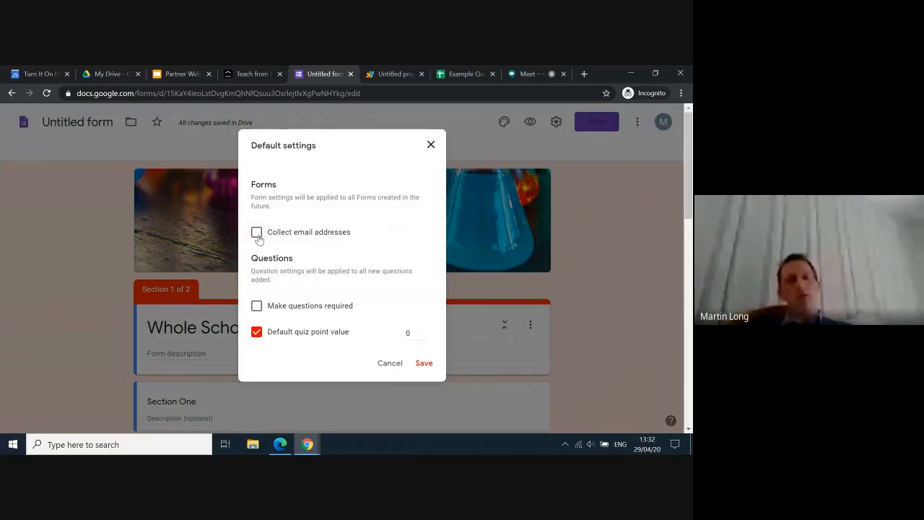
Try the Collect email addresses default on and off, leaving it off.
{"action": "left_click", "coordinate": [258, 234]}
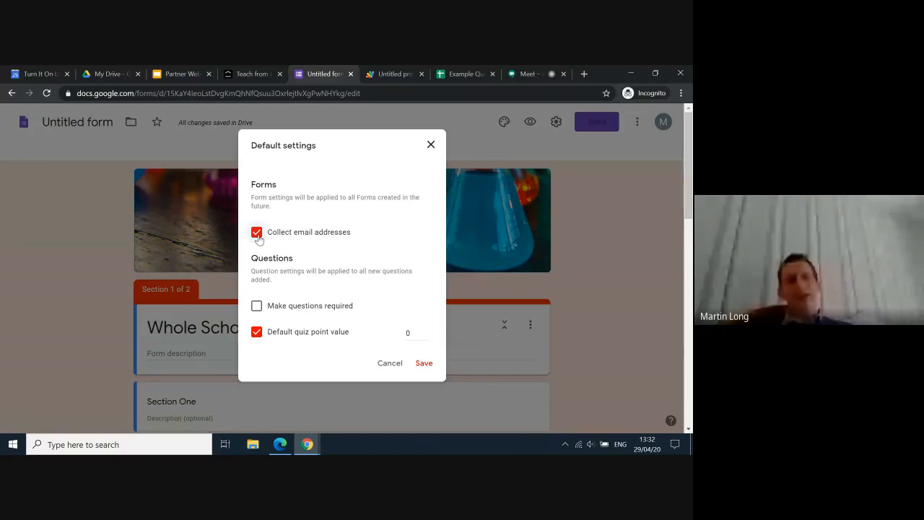
{"action": "left_click", "coordinate": [258, 237]}
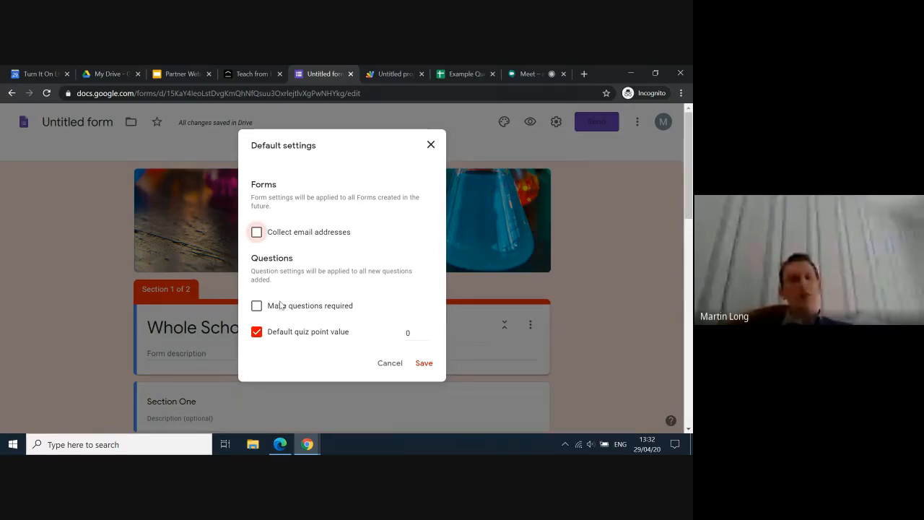
{"action": "left_click", "coordinate": [256, 232]}
{"action": "left_click", "coordinate": [256, 234]}
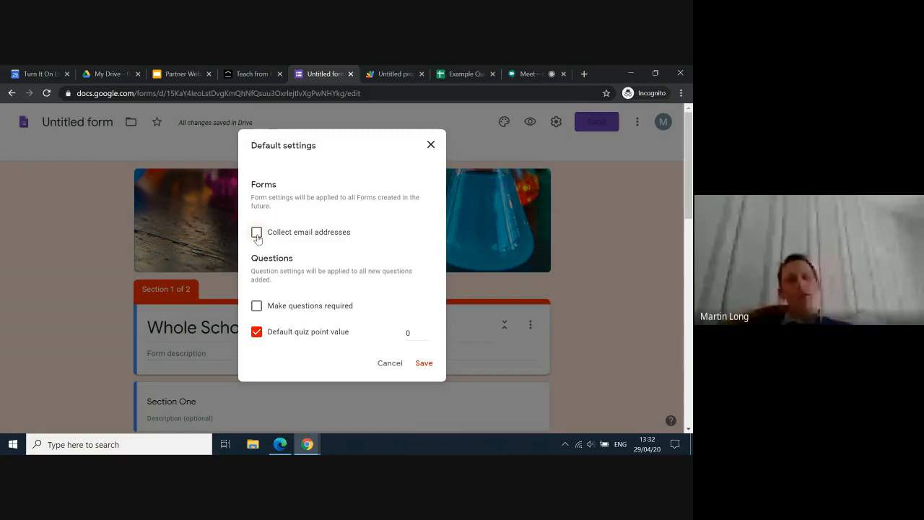
{"action": "scroll", "coordinate": [300, 297], "scroll_direction": "down", "scroll_amount": 1}
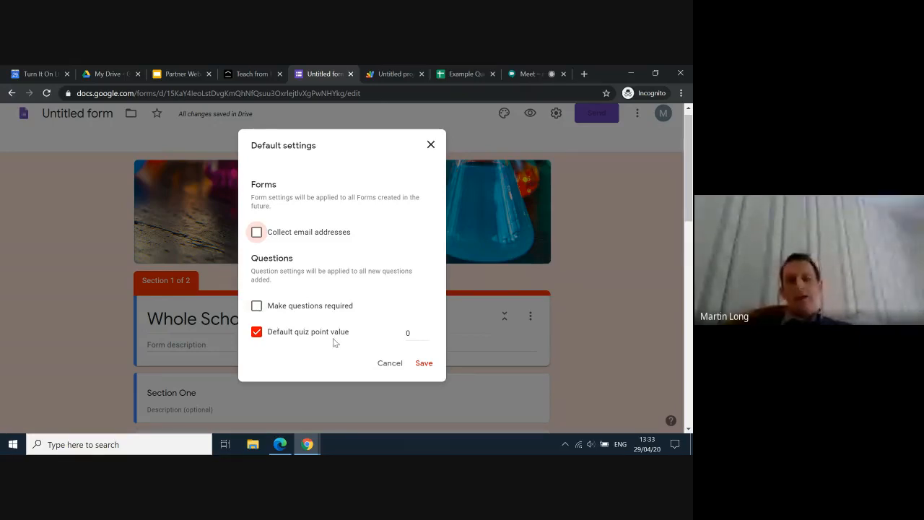
Try a default quiz point value of 1, and leave the default settings without saving.
{"action": "double_click", "coordinate": [408, 333]}
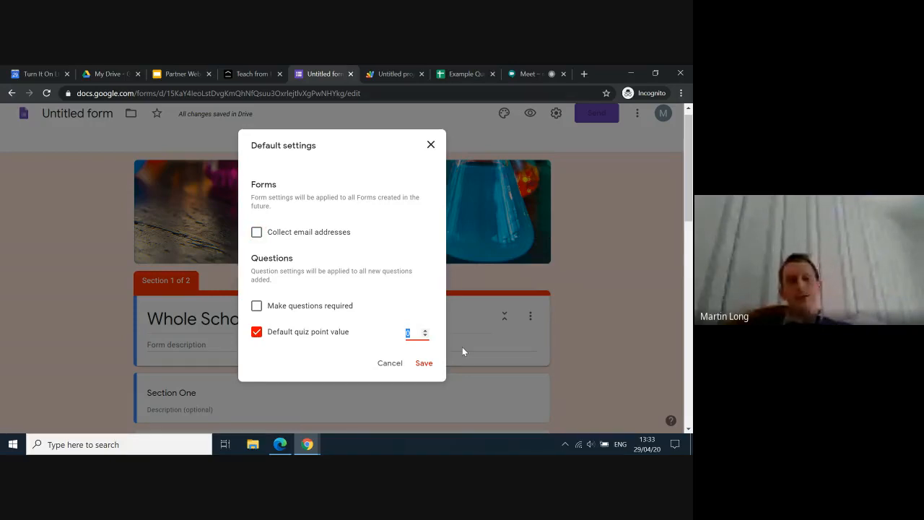
{"action": "type", "text": "1"}
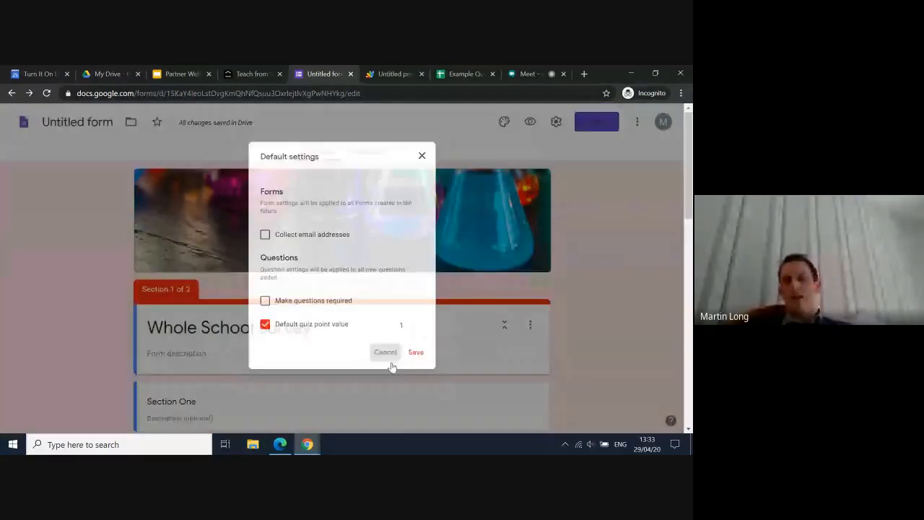
{"action": "left_click", "coordinate": [390, 363]}
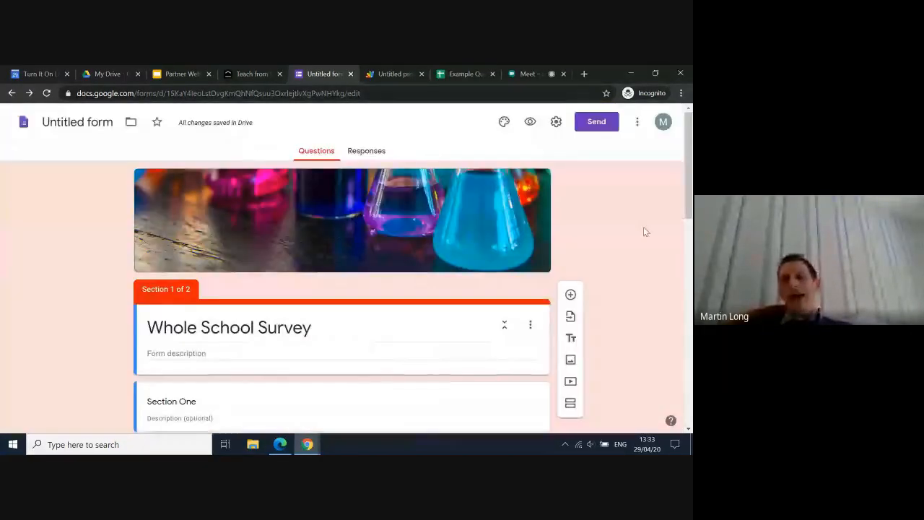
Return to the Forms home page and open the School Visits Consent form from the recent forms.
{"action": "left_click", "coordinate": [23, 125]}
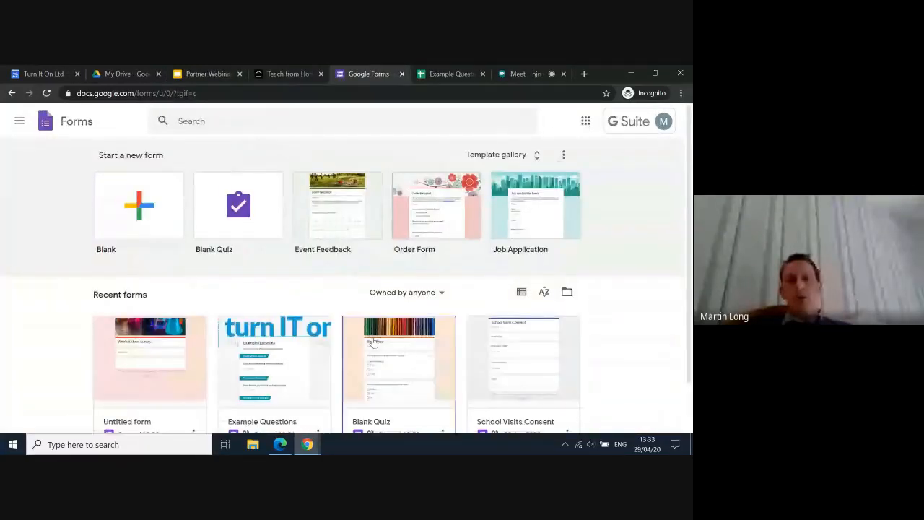
{"action": "scroll", "coordinate": [373, 341], "scroll_direction": "down", "scroll_amount": 1}
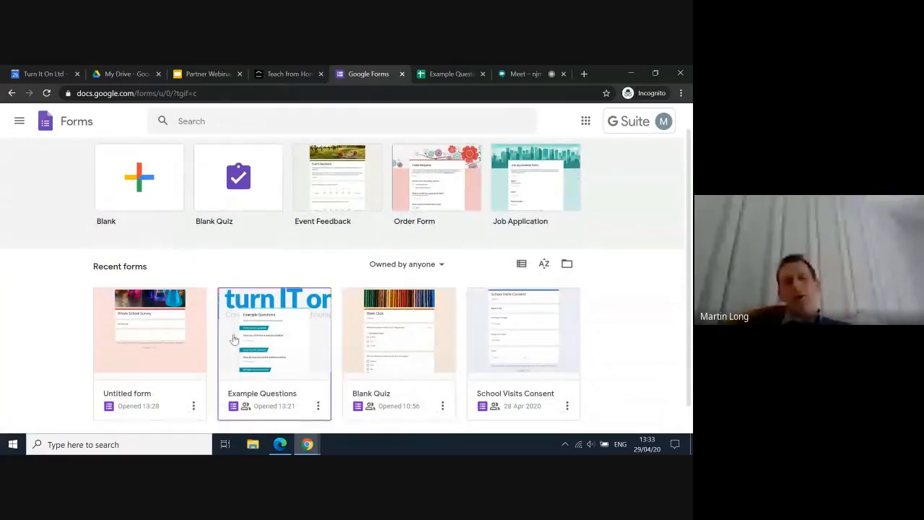
{"action": "left_click", "coordinate": [499, 339]}
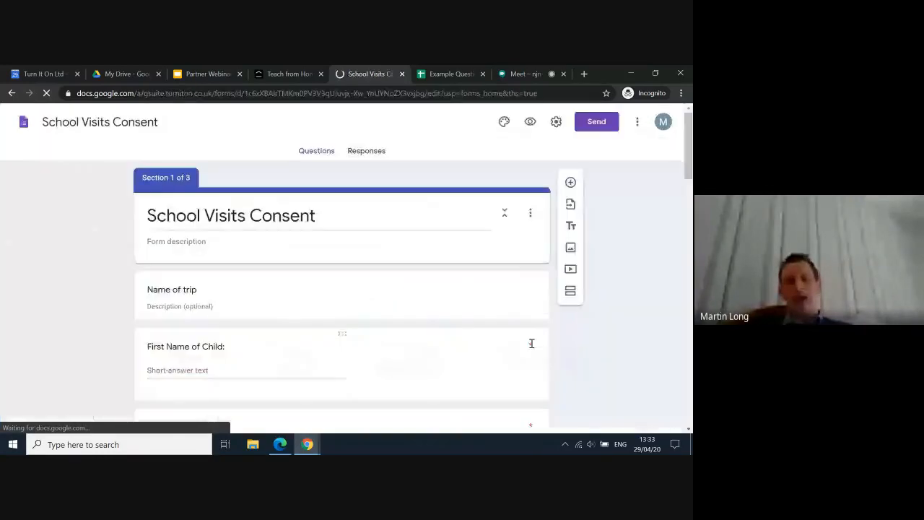
Review the consent form's child and class questions and its Medical & Dietary Requirements section.
{"action": "scroll", "coordinate": [342, 288], "scroll_direction": "down", "scroll_amount": 2}
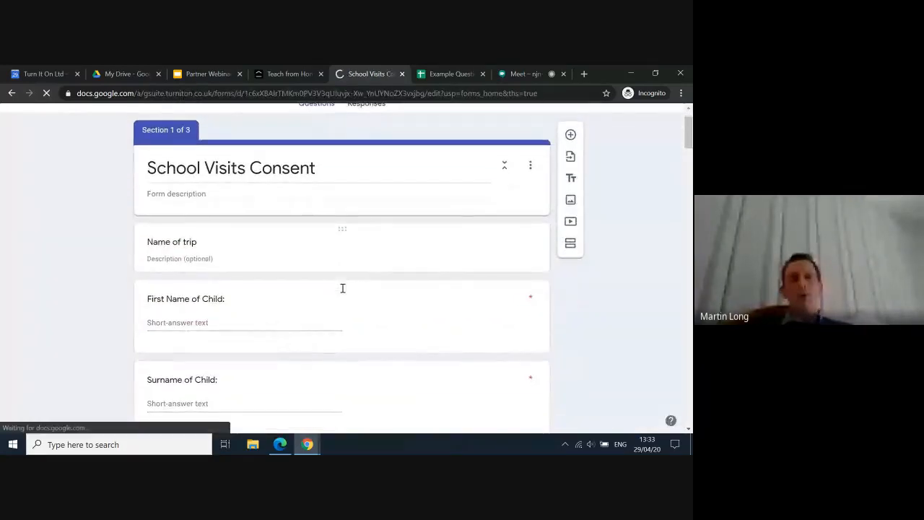
{"action": "scroll", "coordinate": [343, 289], "scroll_direction": "down", "scroll_amount": 1}
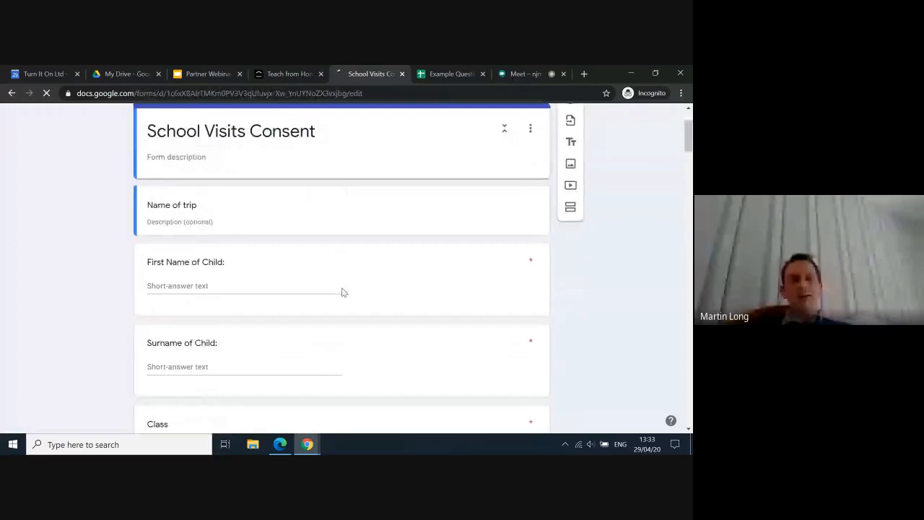
{"action": "scroll", "coordinate": [343, 292], "scroll_direction": "up", "scroll_amount": 1}
{"action": "scroll", "coordinate": [343, 292], "scroll_direction": "down", "scroll_amount": 4}
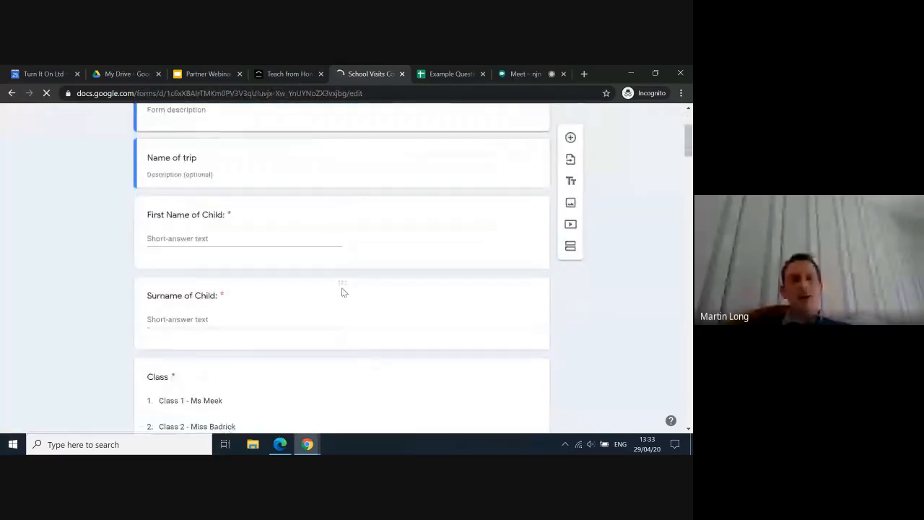
{"action": "scroll", "coordinate": [343, 292], "scroll_direction": "down", "scroll_amount": 6}
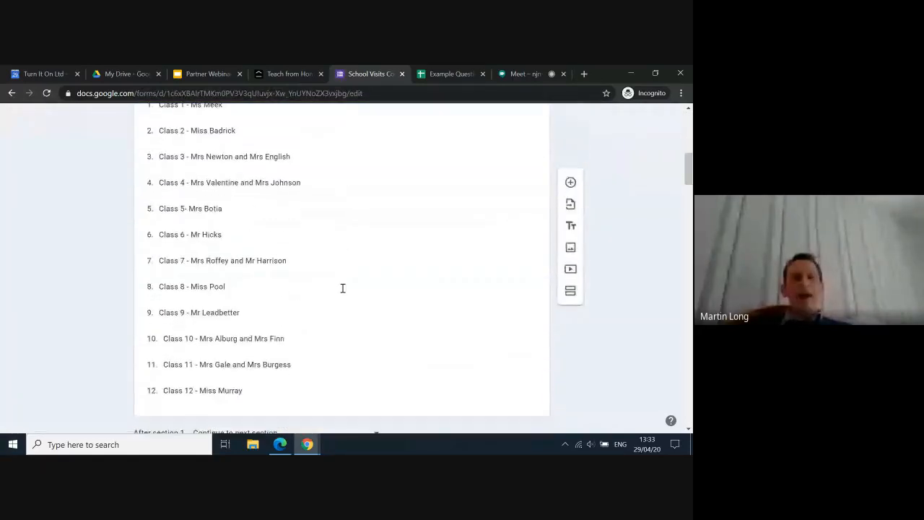
{"action": "scroll", "coordinate": [343, 291], "scroll_direction": "down", "scroll_amount": 1}
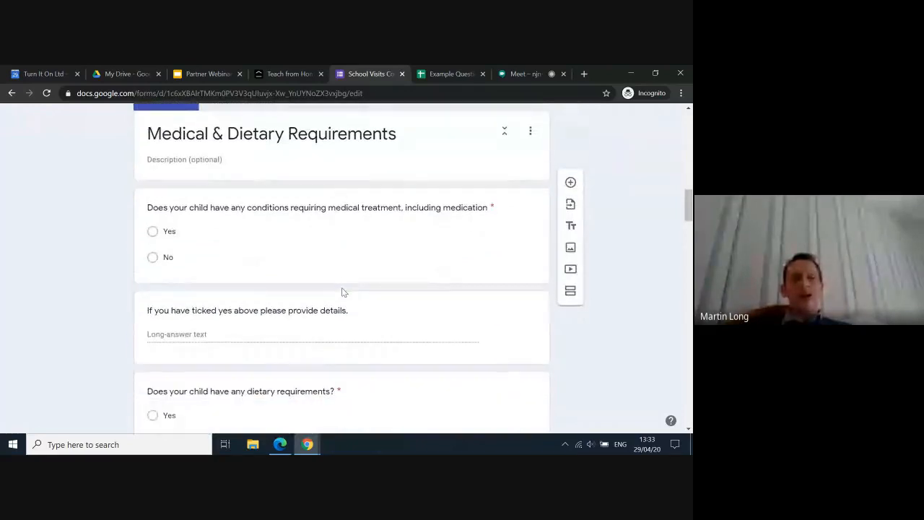
{"action": "scroll", "coordinate": [343, 291], "scroll_direction": "down", "scroll_amount": 1}
{"action": "scroll", "coordinate": [343, 292], "scroll_direction": "down", "scroll_amount": 5}
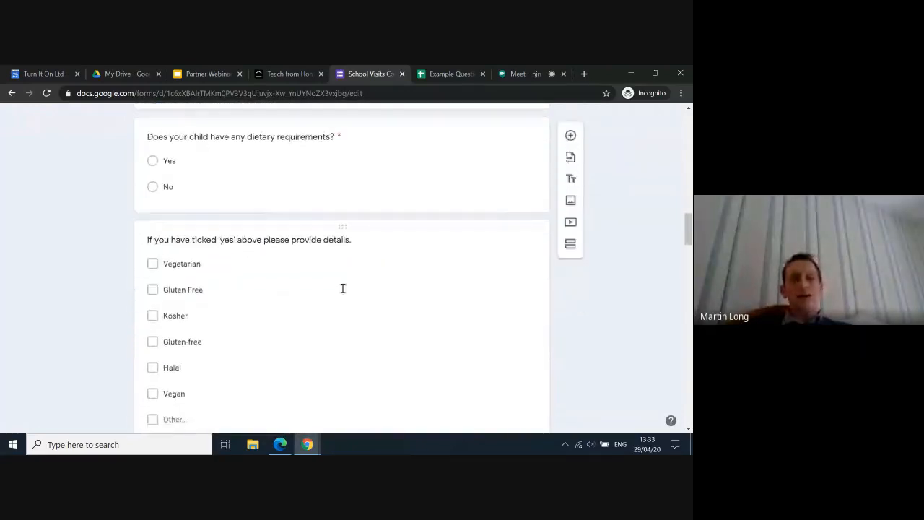
{"action": "scroll", "coordinate": [343, 292], "scroll_direction": "down", "scroll_amount": 1}
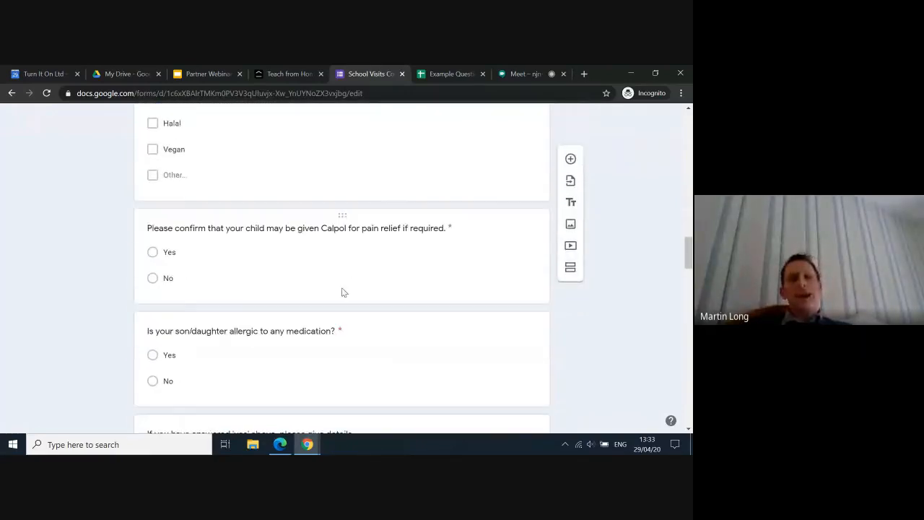
{"action": "scroll", "coordinate": [343, 289], "scroll_direction": "down", "scroll_amount": 1}
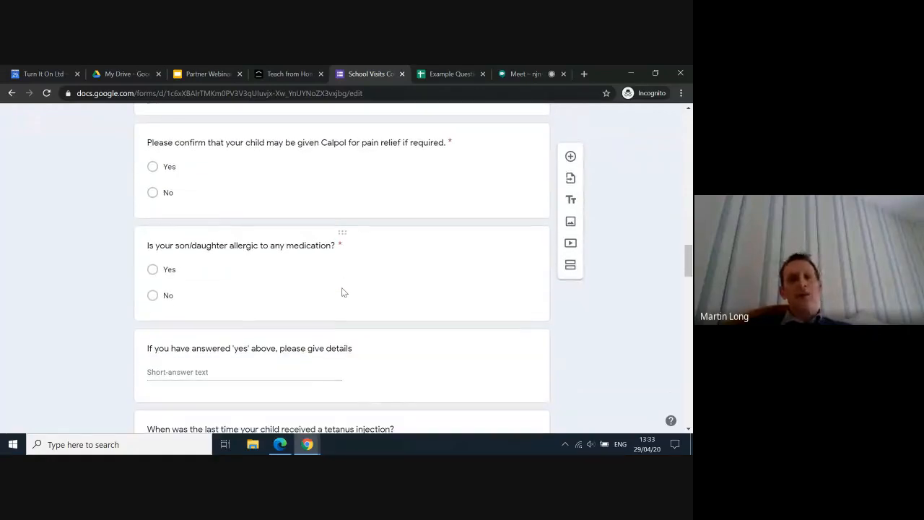
{"action": "scroll", "coordinate": [343, 288], "scroll_direction": "down", "scroll_amount": 1}
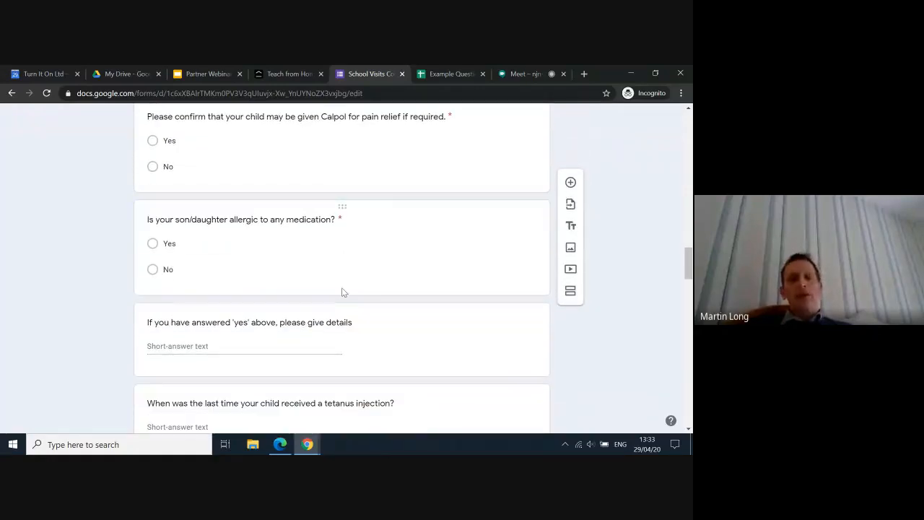
{"action": "scroll", "coordinate": [360, 271], "scroll_direction": "down", "scroll_amount": 4}
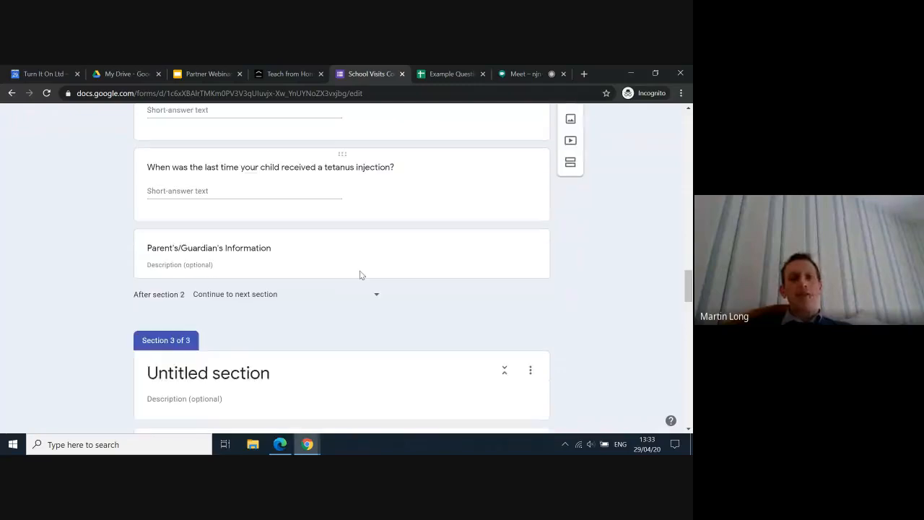
Examine the parent/guardian details and alternative contact questions in the consent form's third section.
{"action": "scroll", "coordinate": [361, 272], "scroll_direction": "down", "scroll_amount": 2}
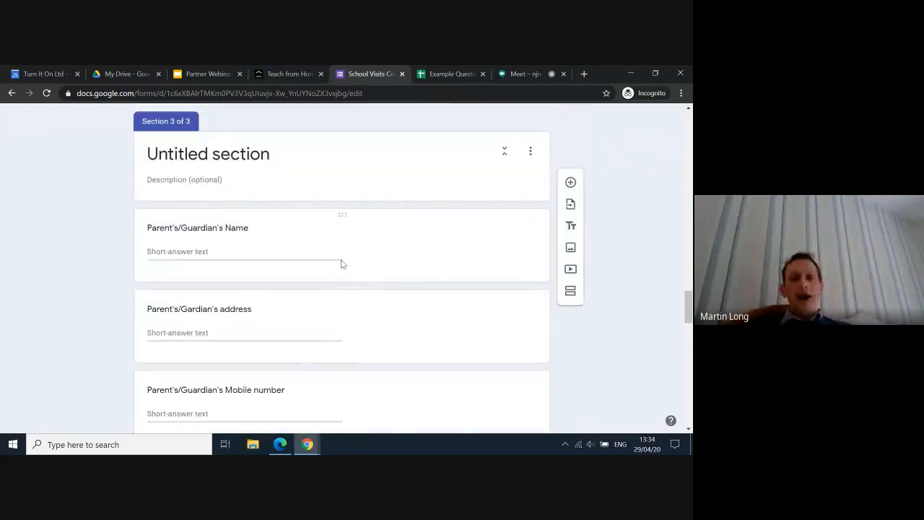
{"action": "scroll", "coordinate": [340, 273], "scroll_direction": "down", "scroll_amount": 1}
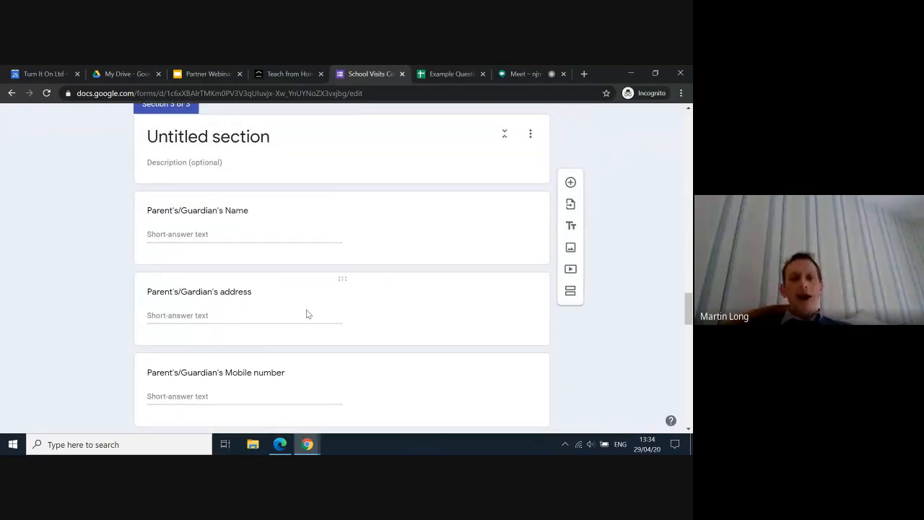
{"action": "scroll", "coordinate": [306, 314], "scroll_direction": "down", "scroll_amount": 2}
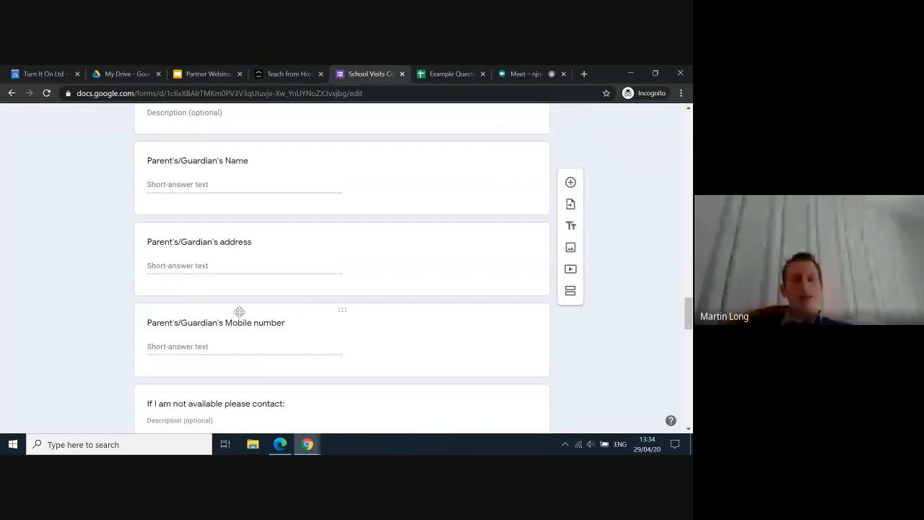
{"action": "scroll", "coordinate": [315, 339], "scroll_direction": "down", "scroll_amount": 2}
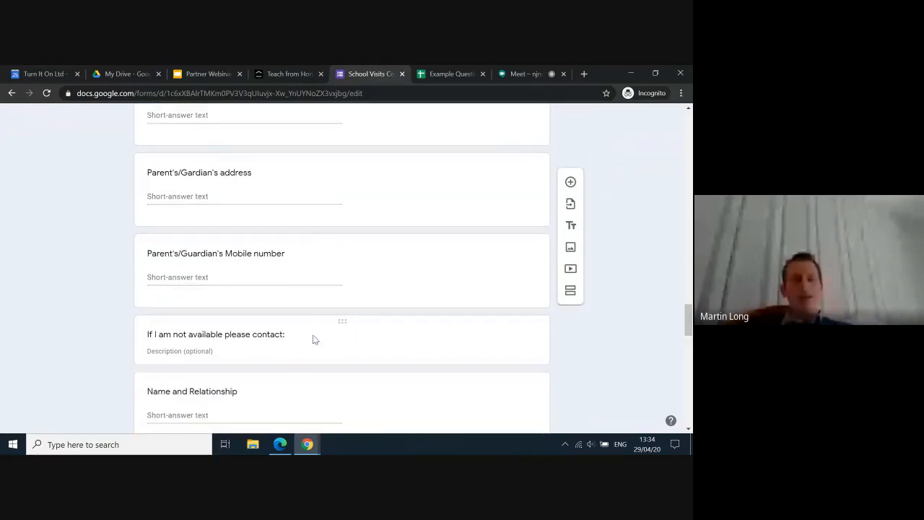
{"action": "scroll", "coordinate": [315, 339], "scroll_direction": "down", "scroll_amount": 2}
{"action": "scroll", "coordinate": [401, 309], "scroll_direction": "up", "scroll_amount": 15}
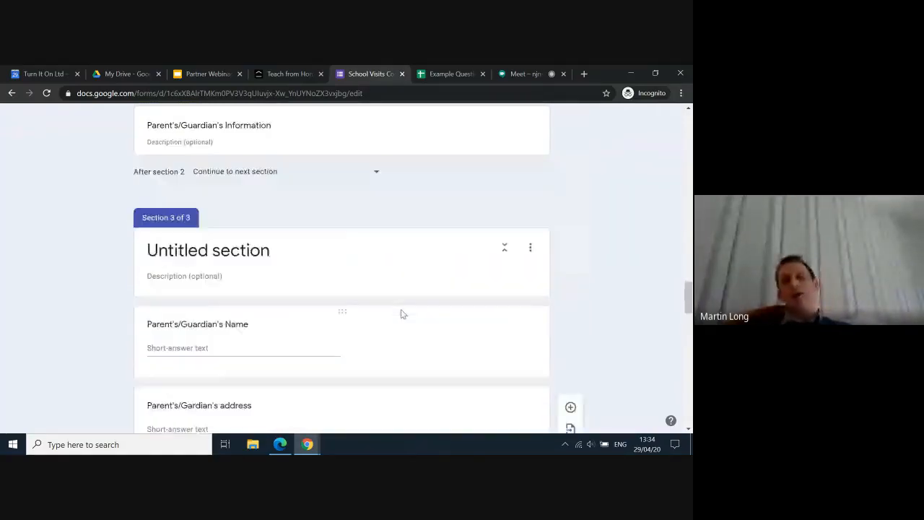
{"action": "scroll", "coordinate": [656, 245], "scroll_direction": "up", "scroll_amount": 15}
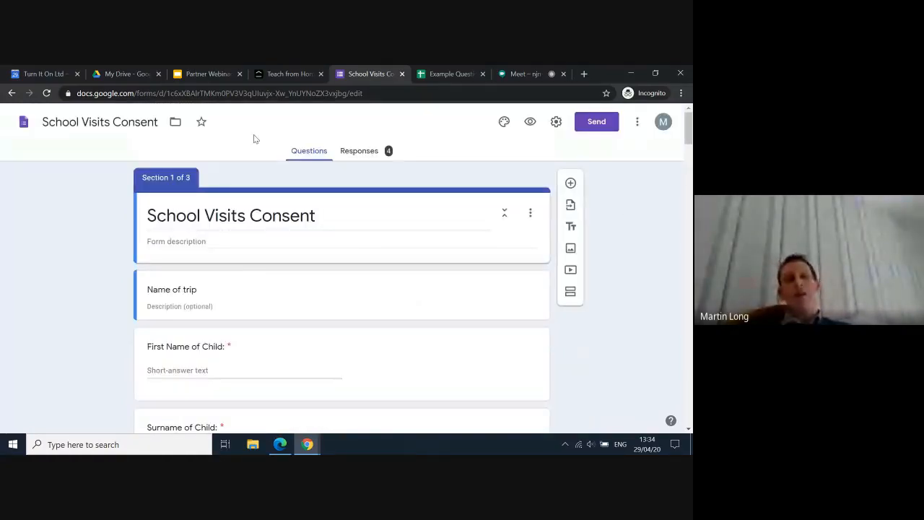
Return to the Forms home page and switch to the open Google Meet call.
{"action": "left_click", "coordinate": [26, 126]}
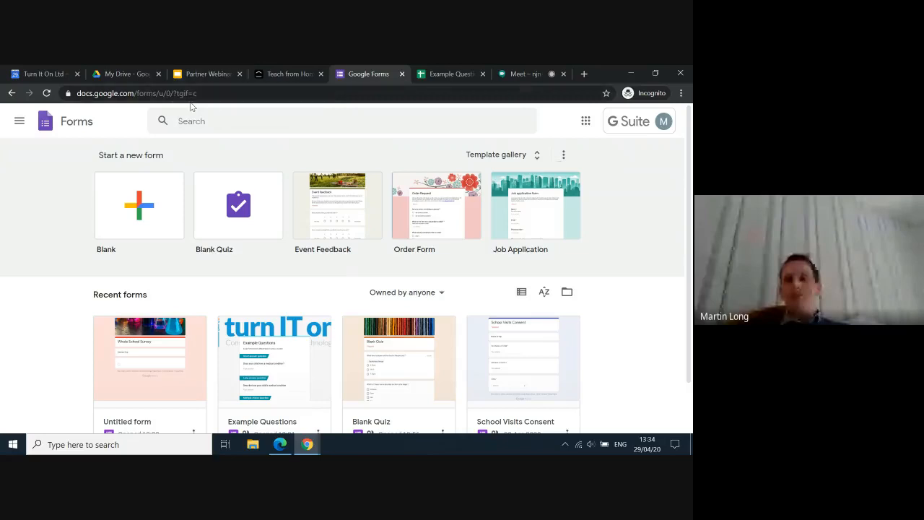
{"action": "left_click", "coordinate": [516, 78]}
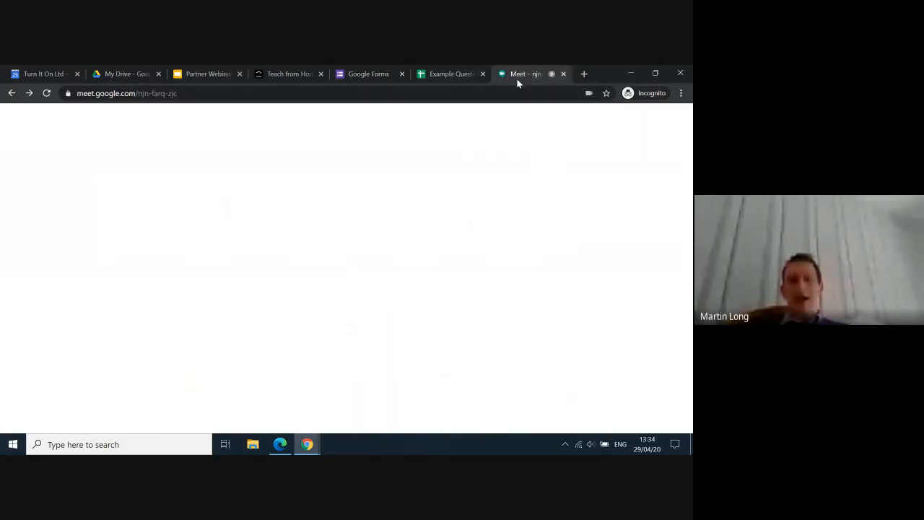